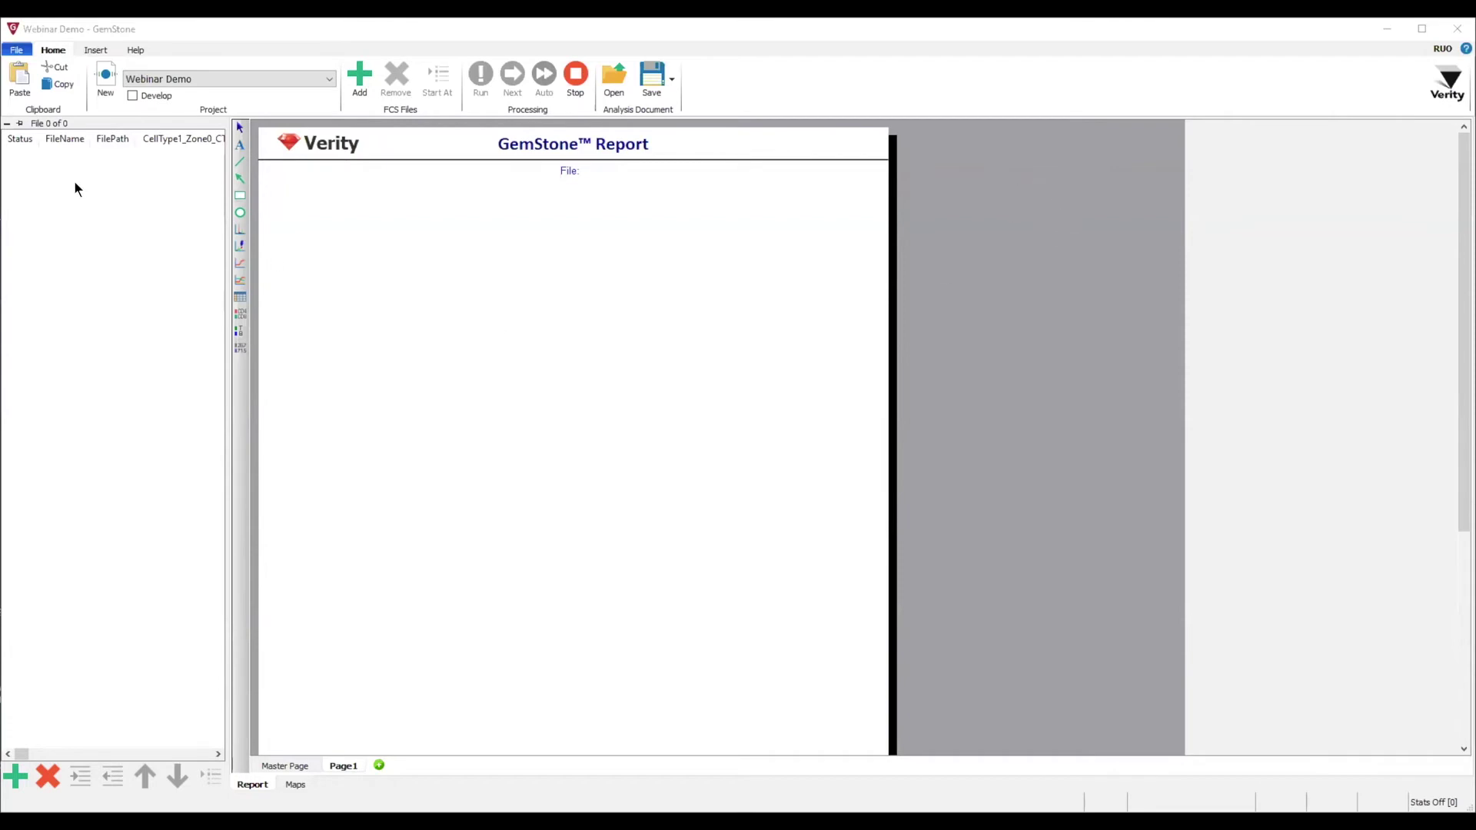
Step: Add the five cleaned FCS files, Donor 1 through Donor 5, from the project's Exported folder to the batch
left_click(355, 75)
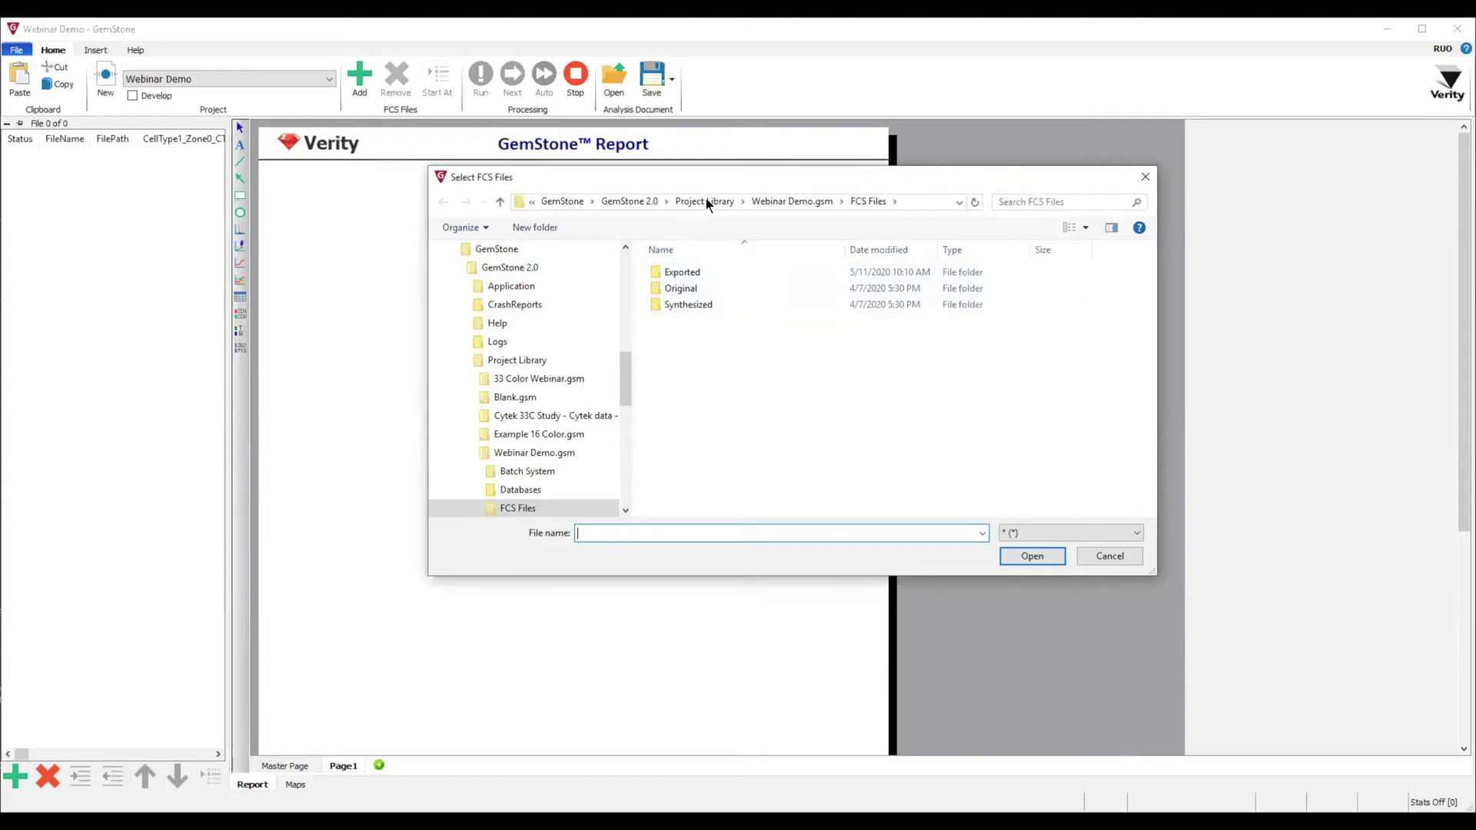
double_click(657, 269)
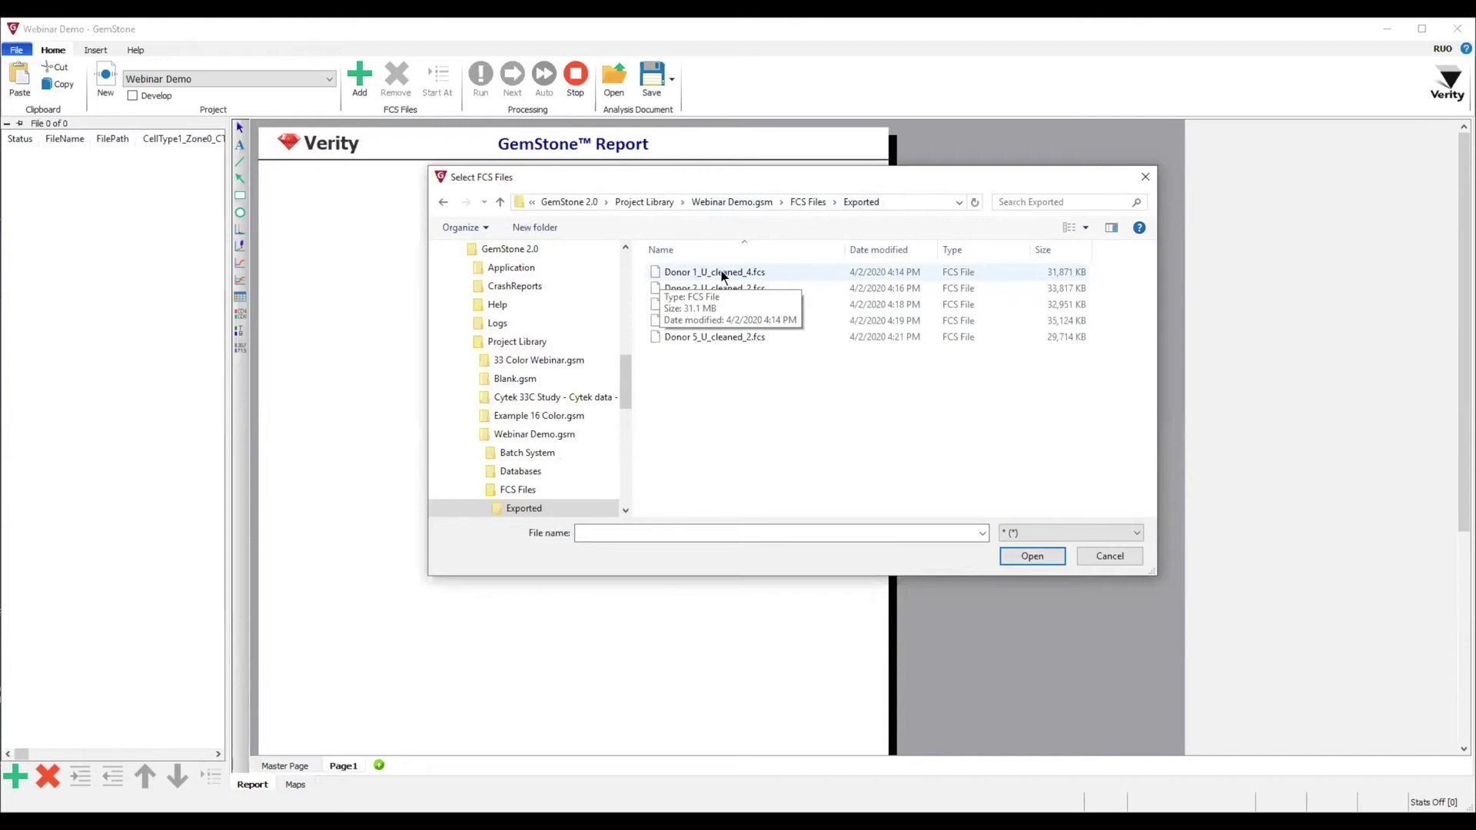
left_click(658, 266)
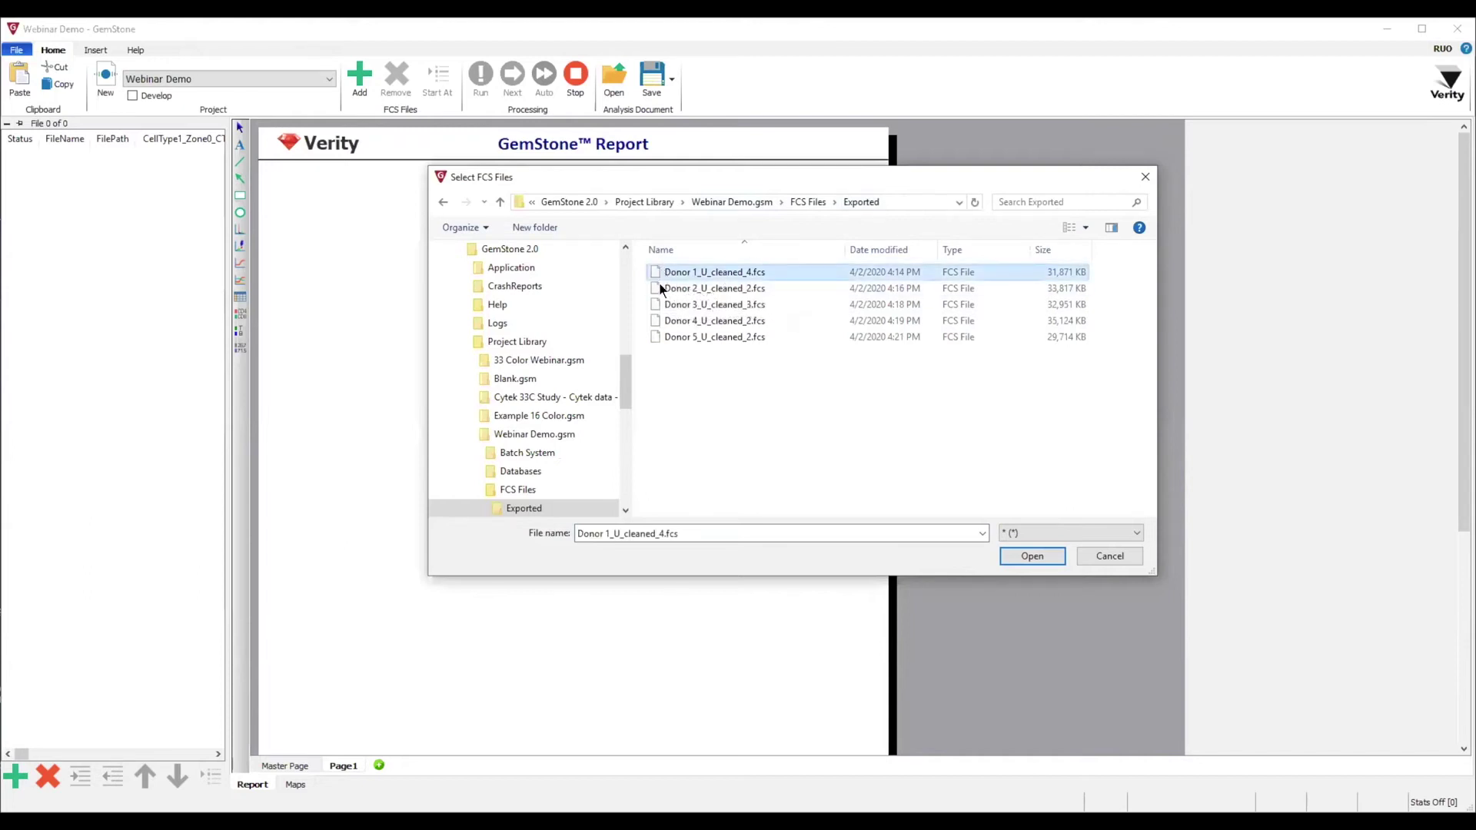
left_click(646, 336, "shift")
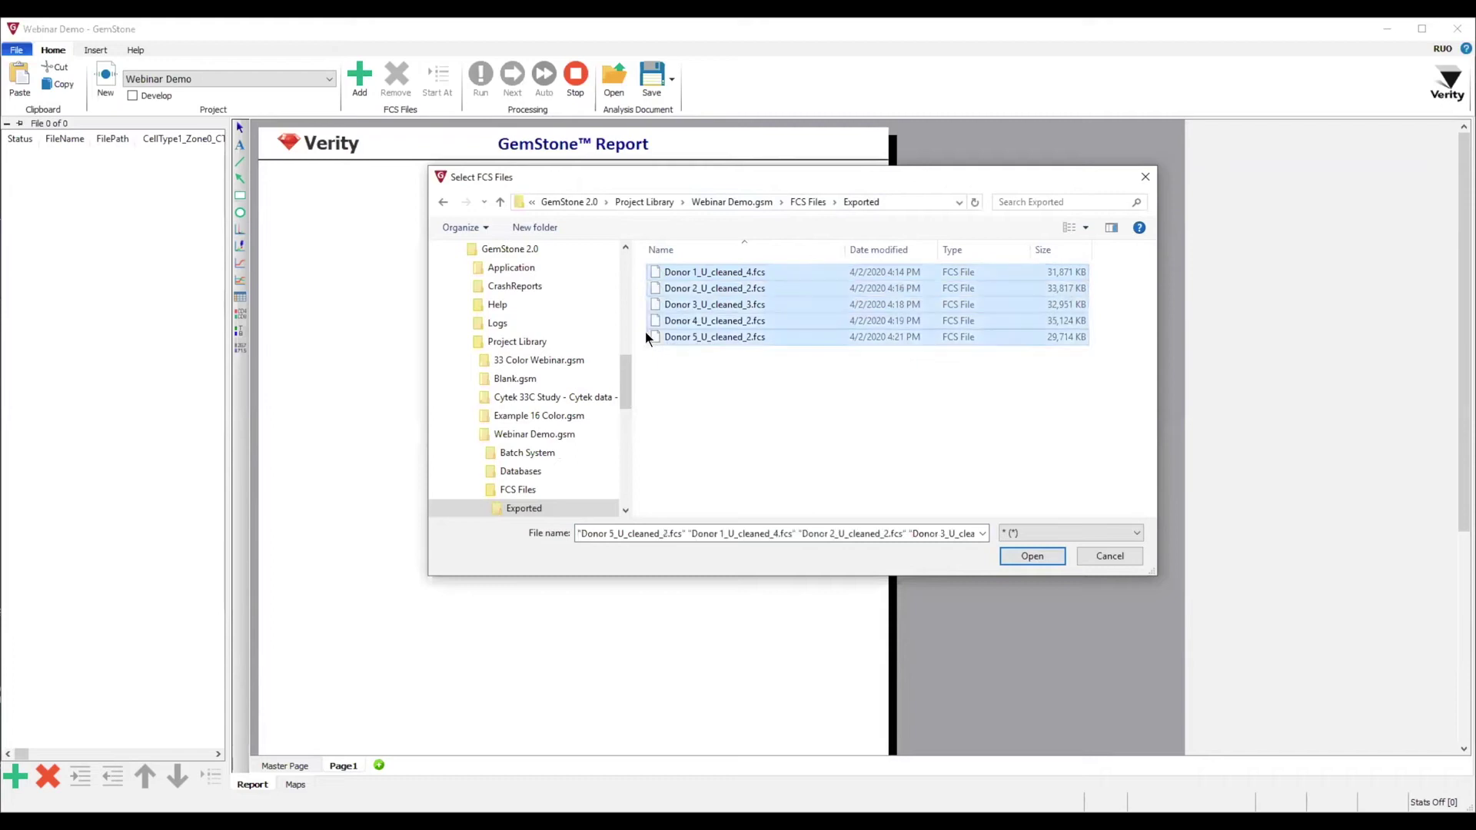
left_click(1021, 554)
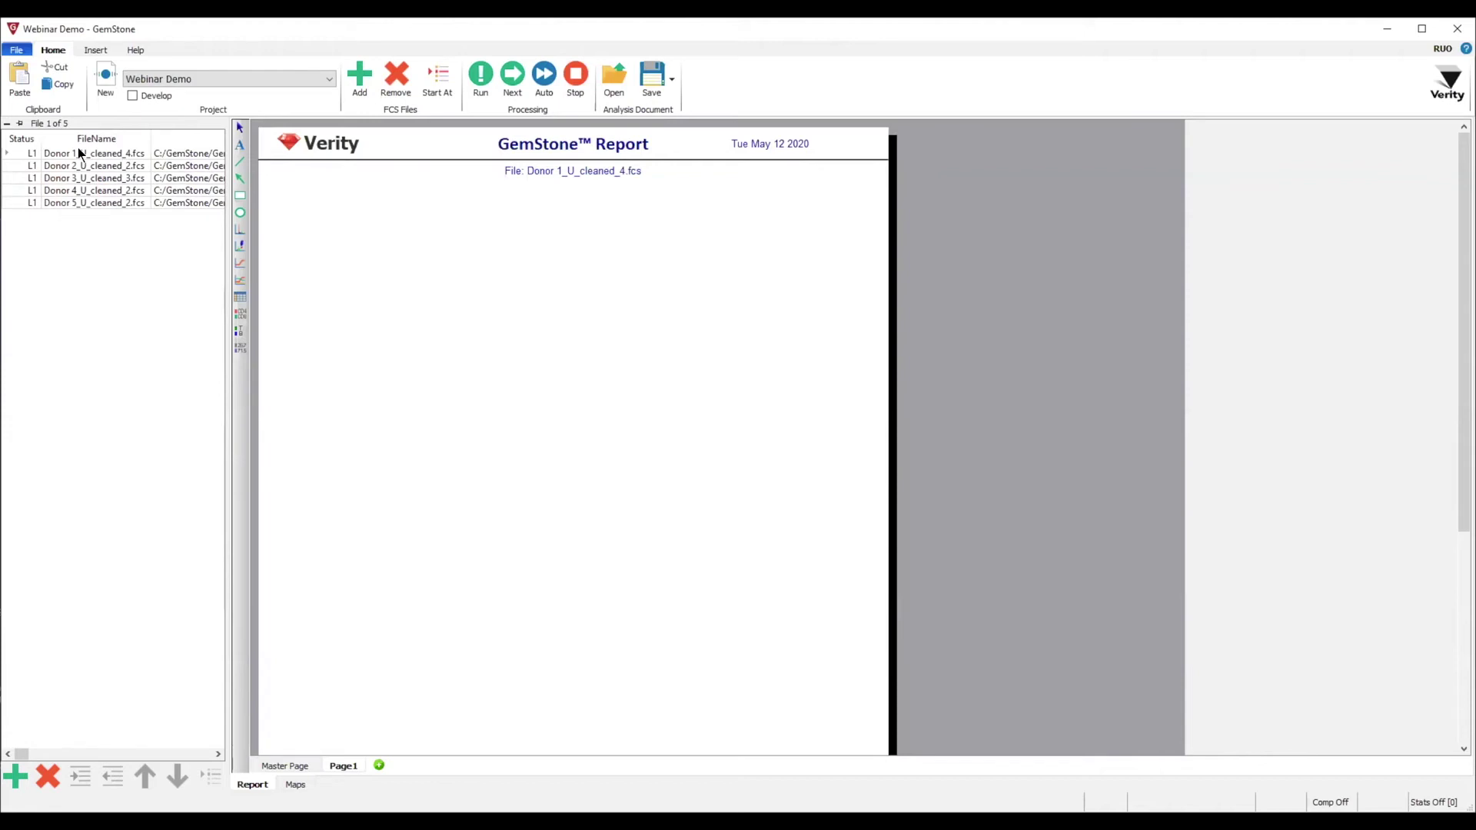
Step: Enable Develop mode for the Webinar Demo project and read the data of Donor 1_U_cleaned_4.fcs
left_click(105, 78)
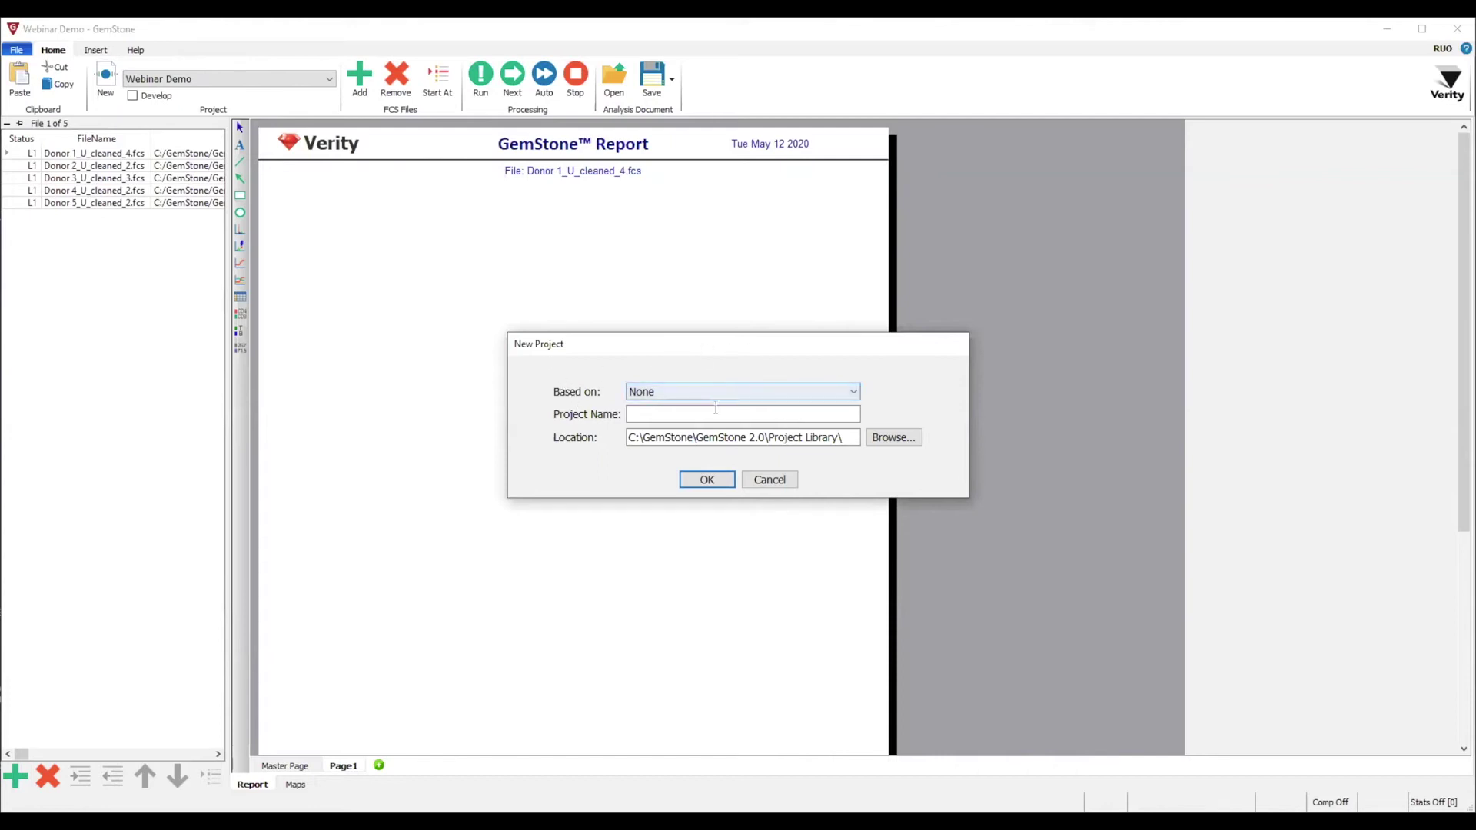
left_click(766, 480)
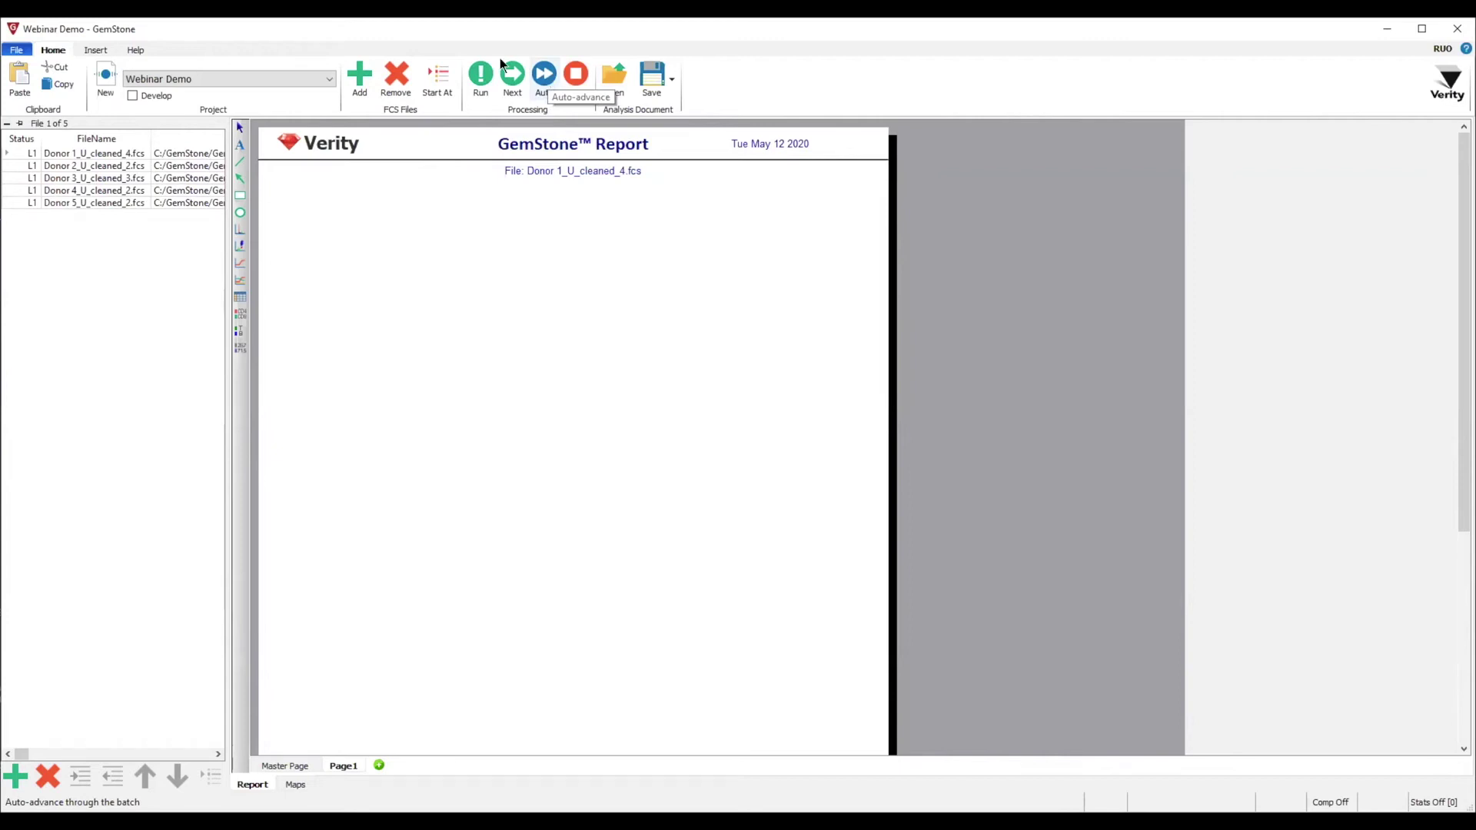
left_click(131, 95)
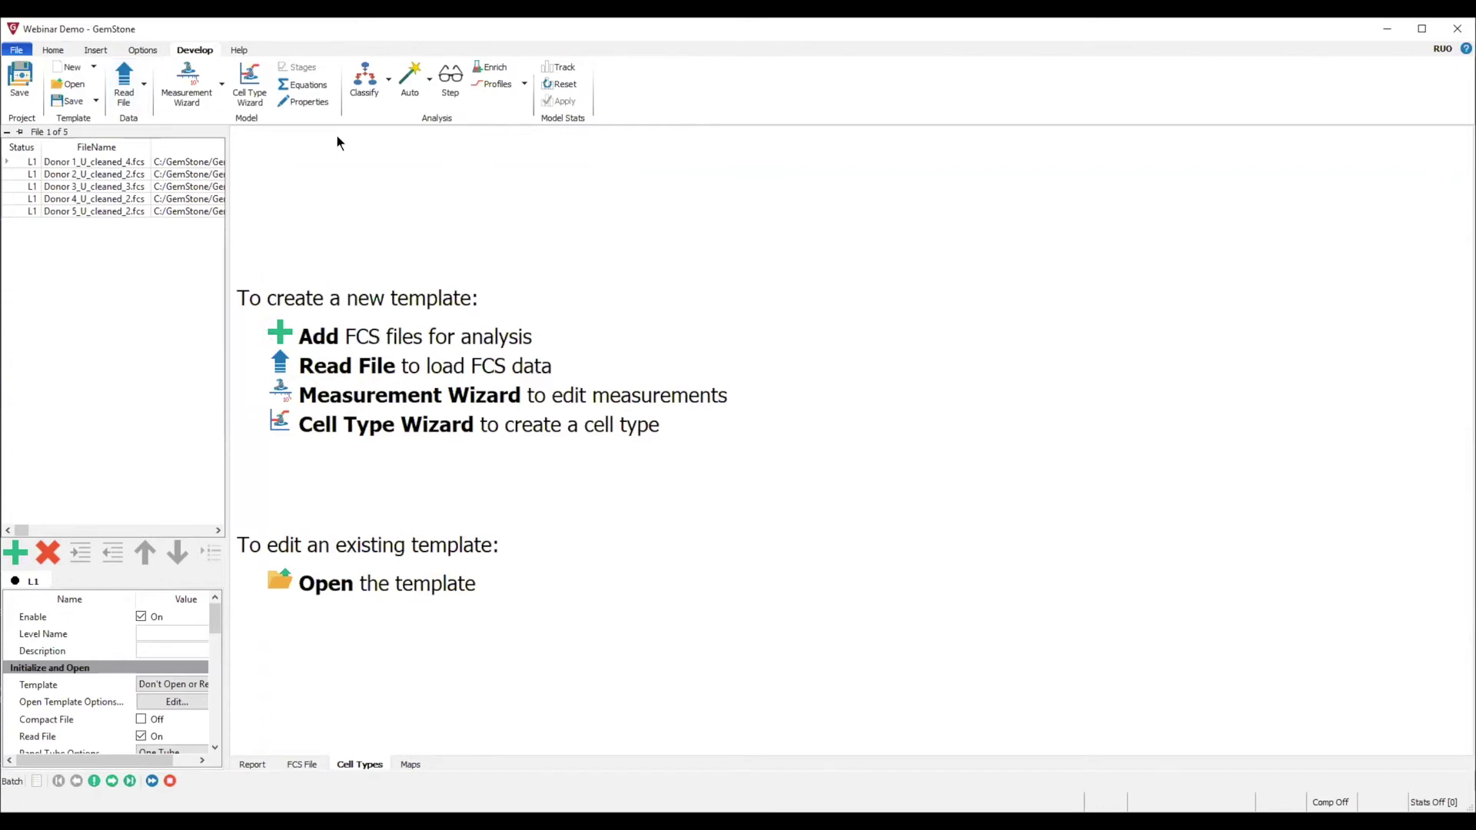
left_click(53, 50)
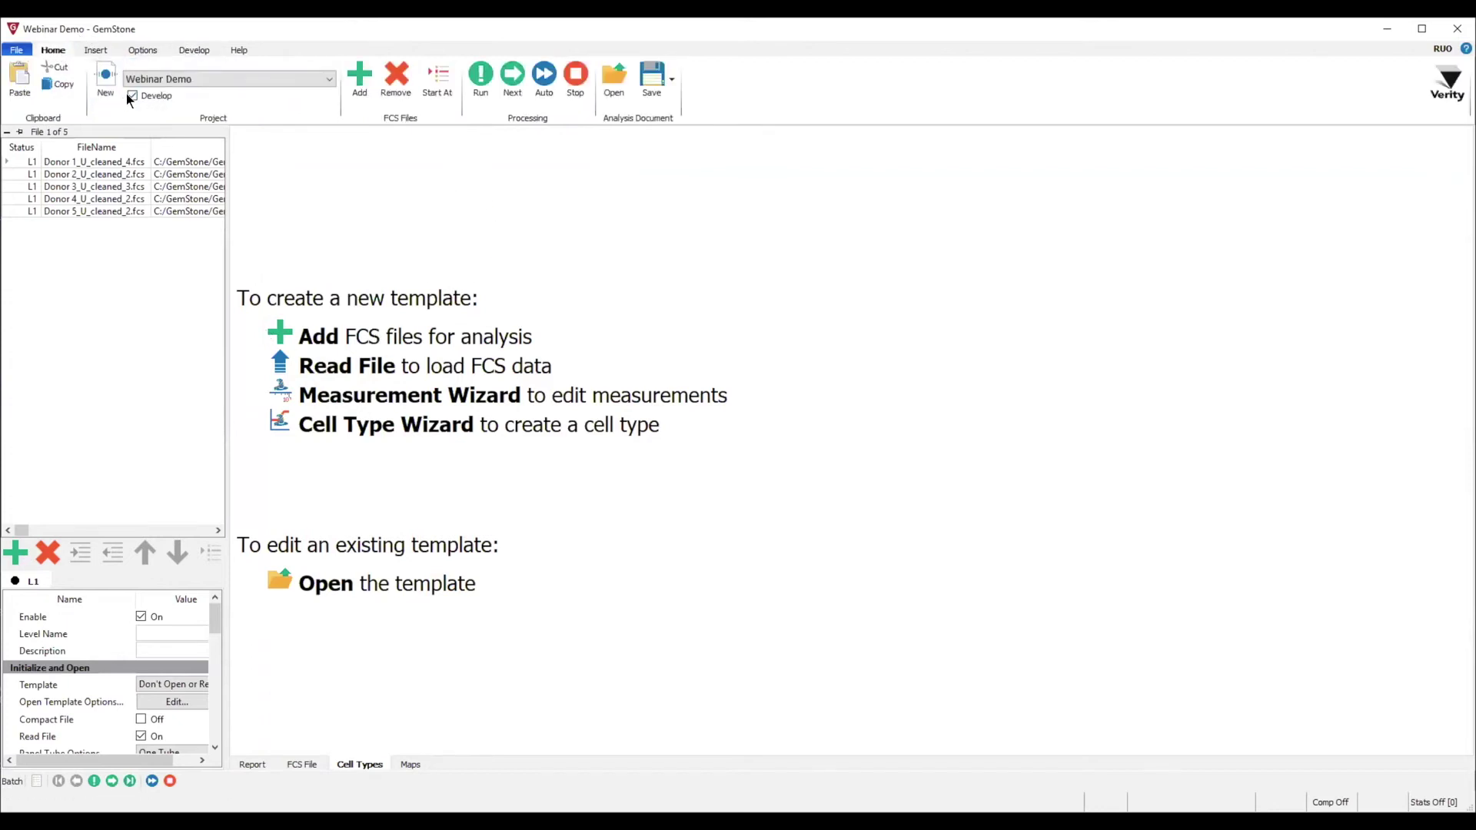
left_click(200, 50)
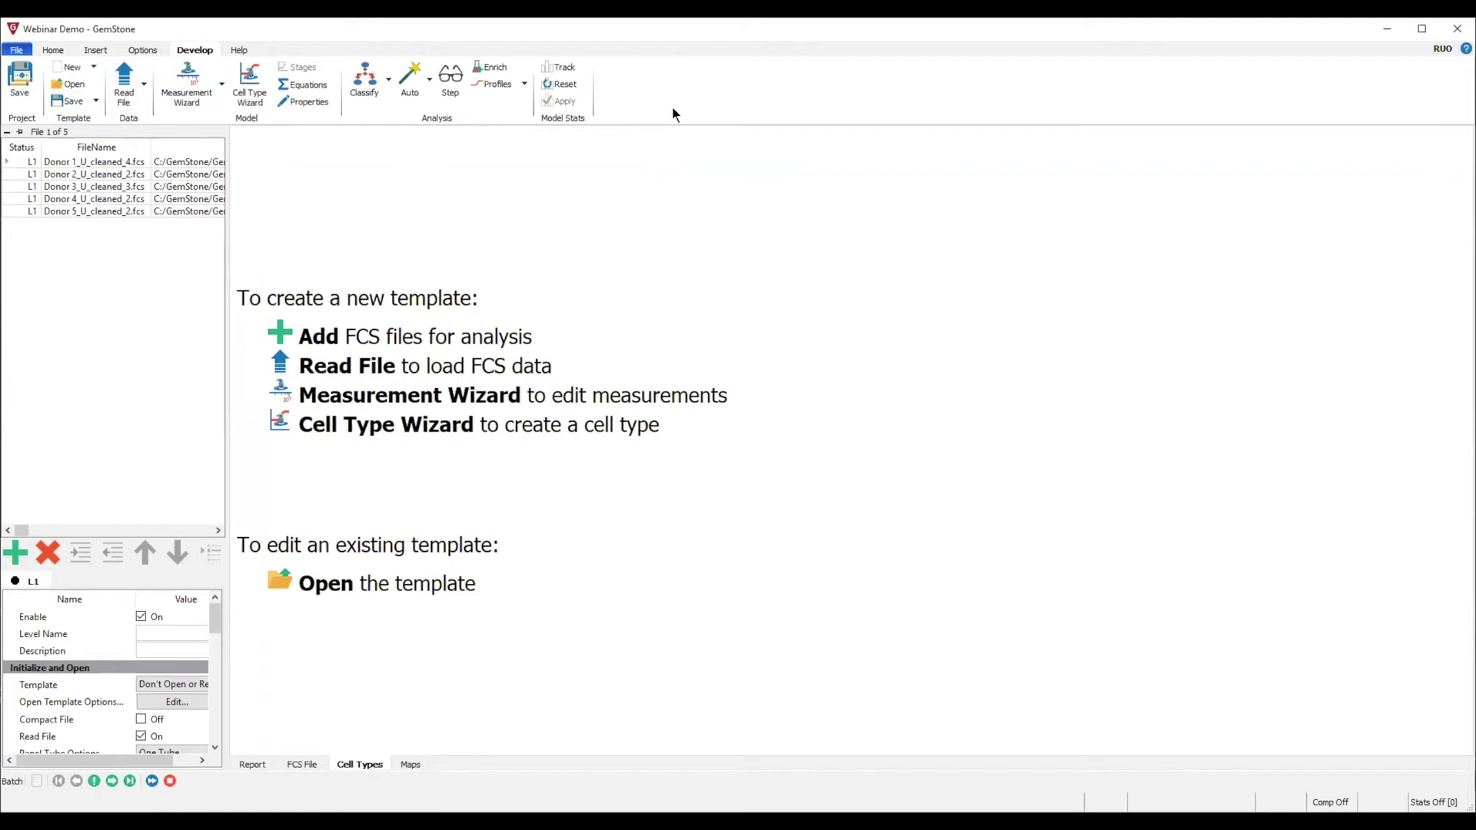
left_click(92, 161)
left_click(122, 77)
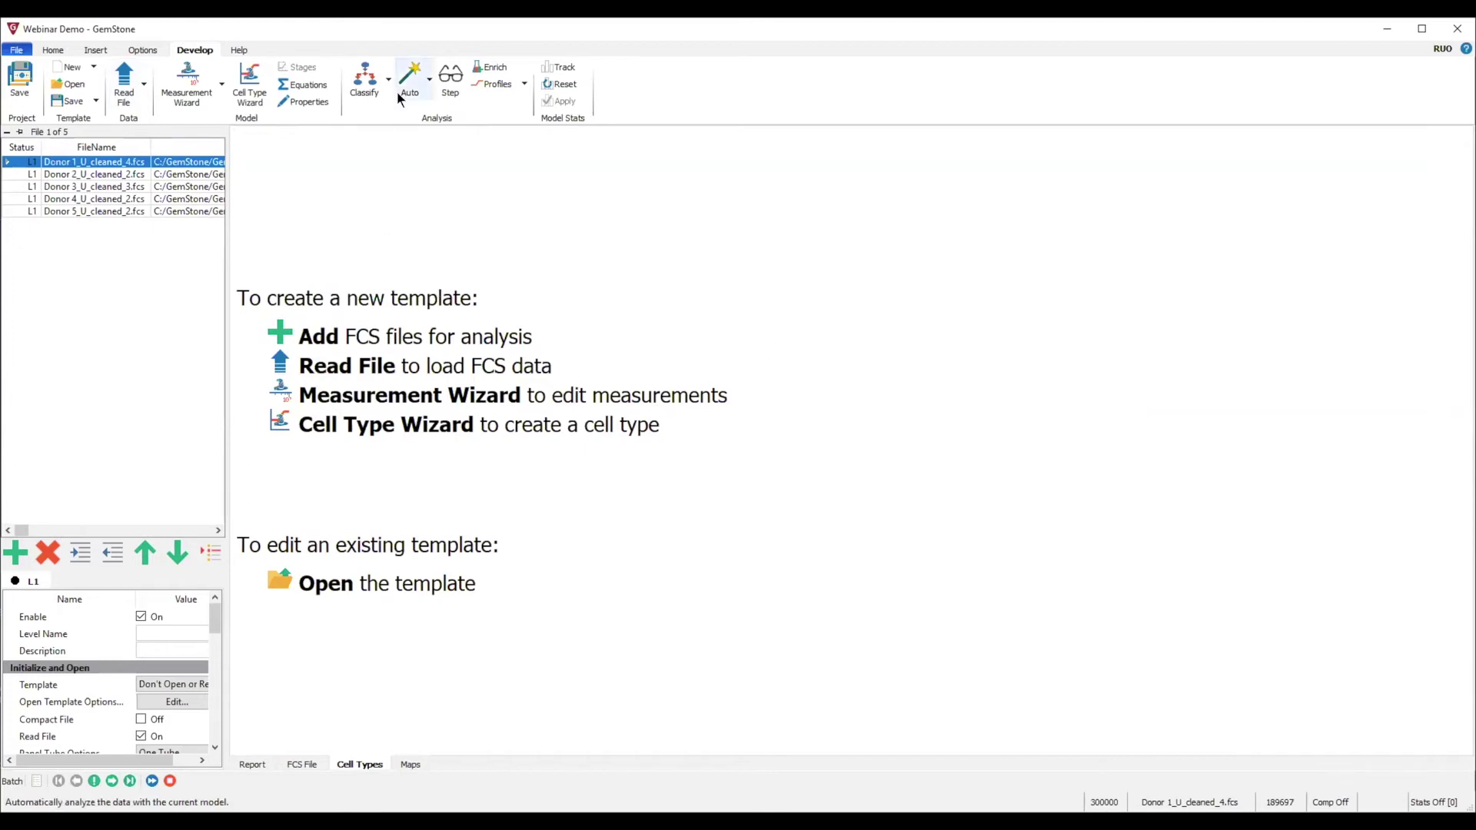
Step: In the Measurement Wizard, choose only CD3, CD4 and CD8 as the measurements to edit
left_click(176, 68)
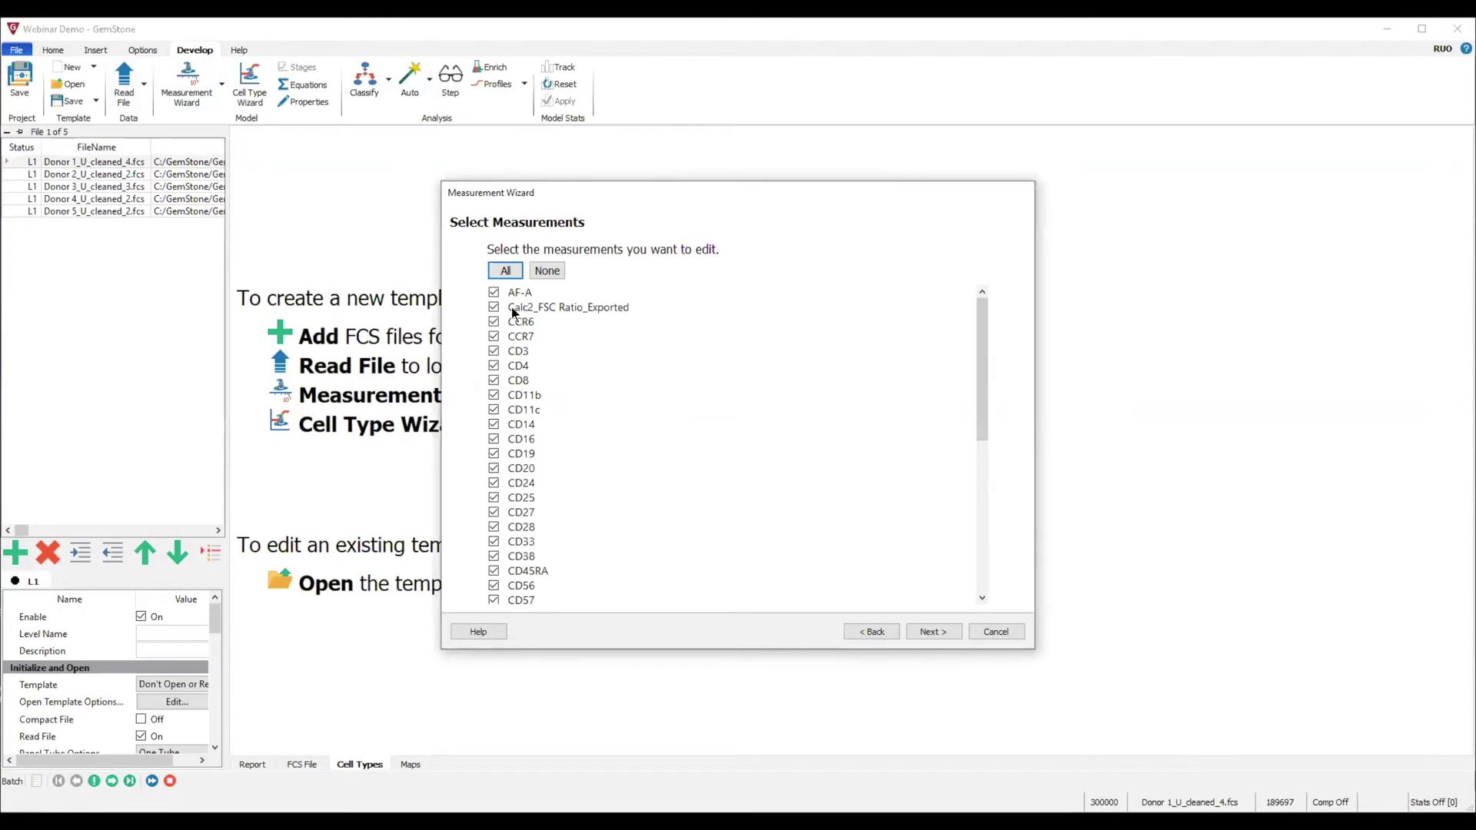
left_click_drag(978, 346, 698, 293)
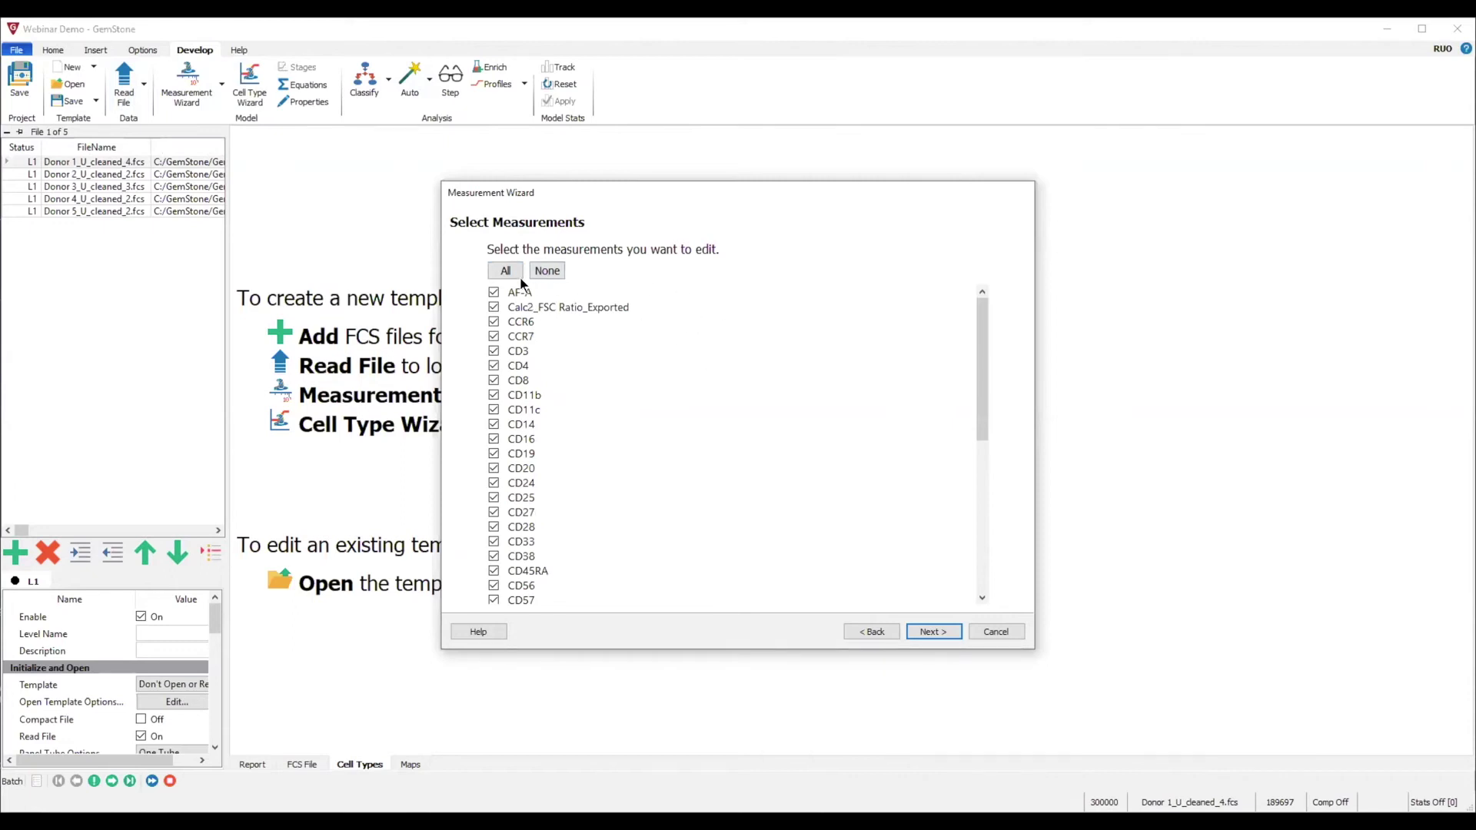
left_click(544, 272)
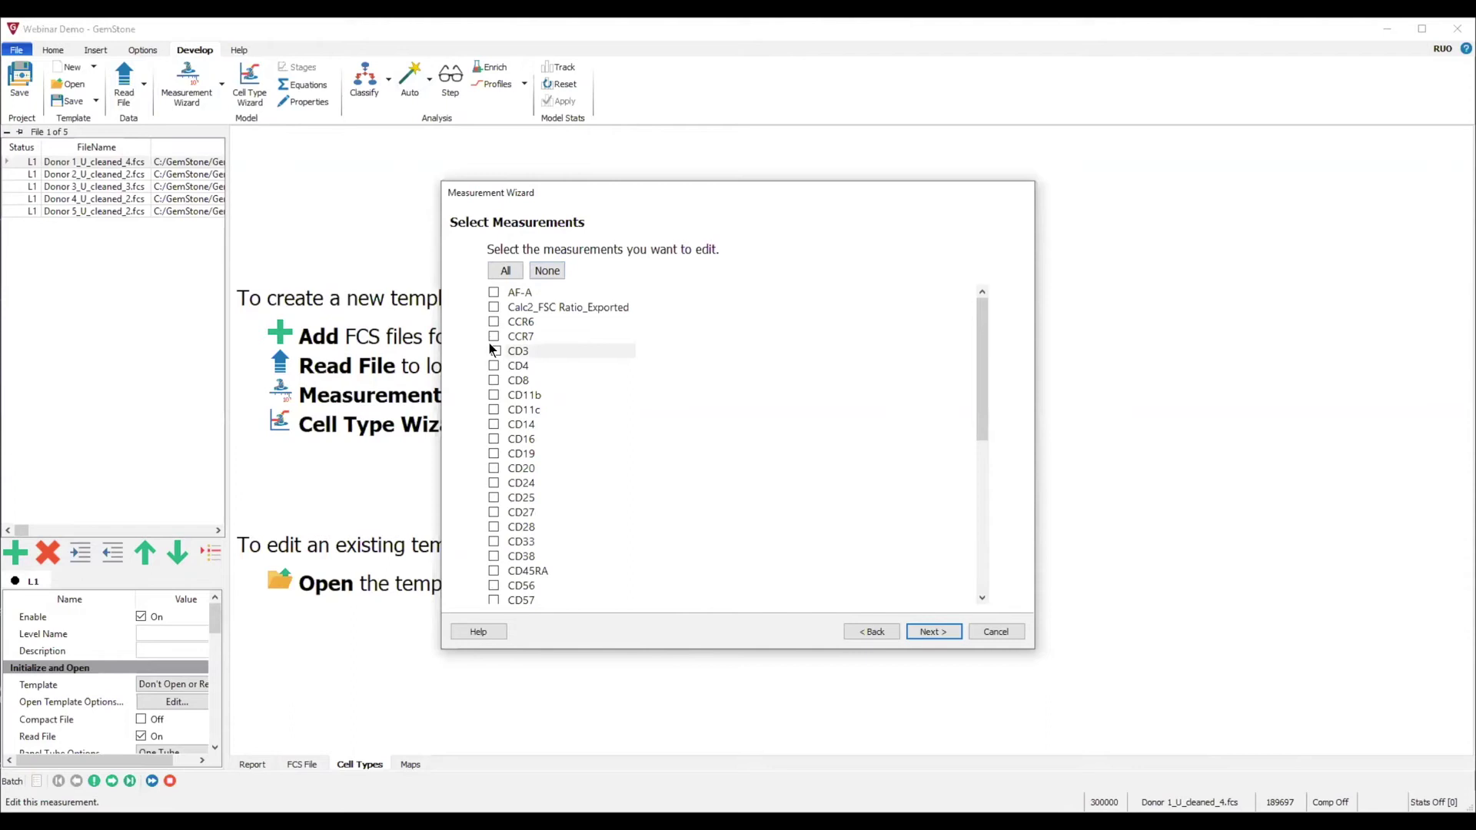
left_click(493, 379)
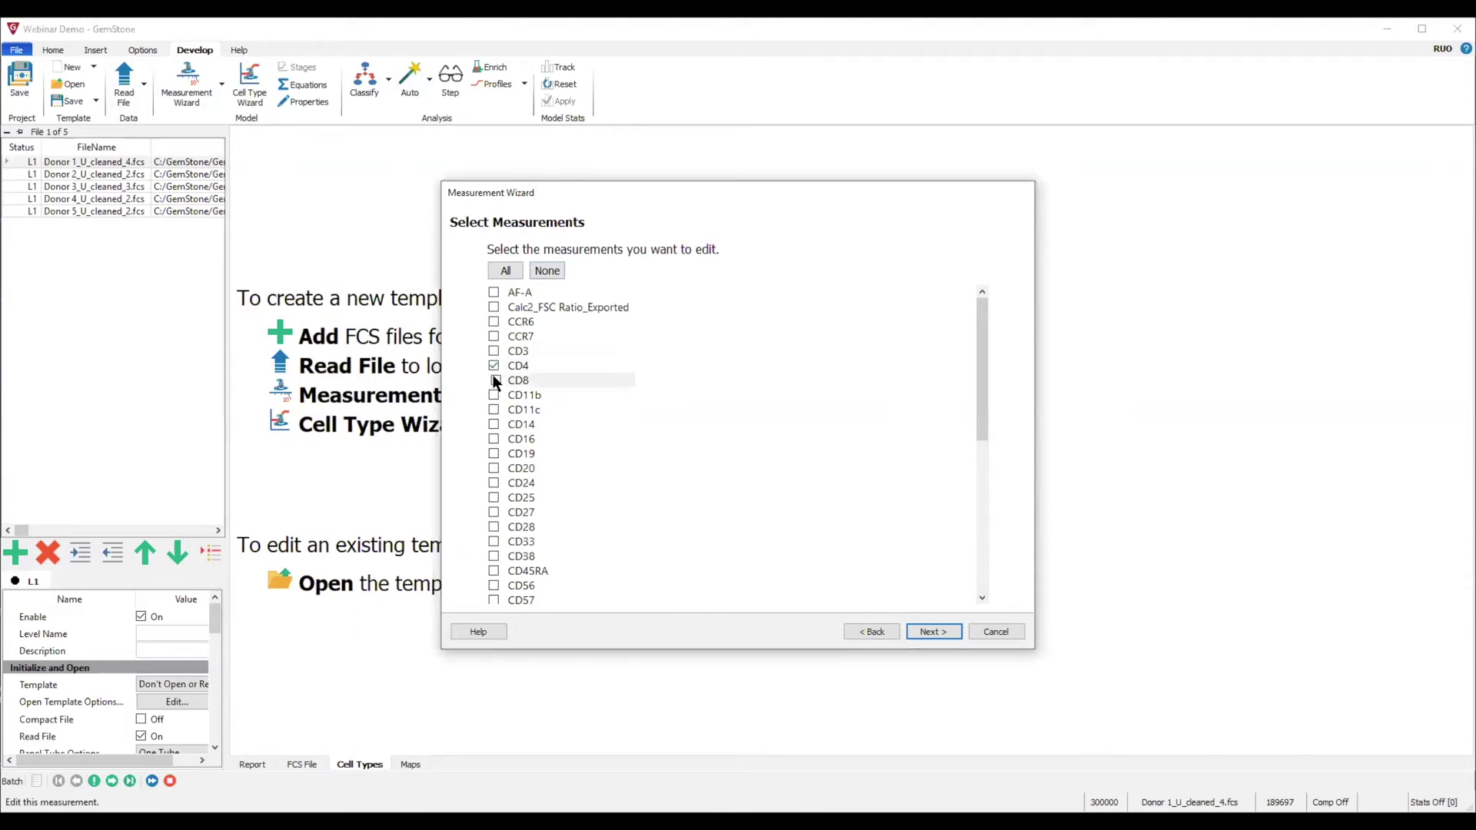
left_click(493, 352)
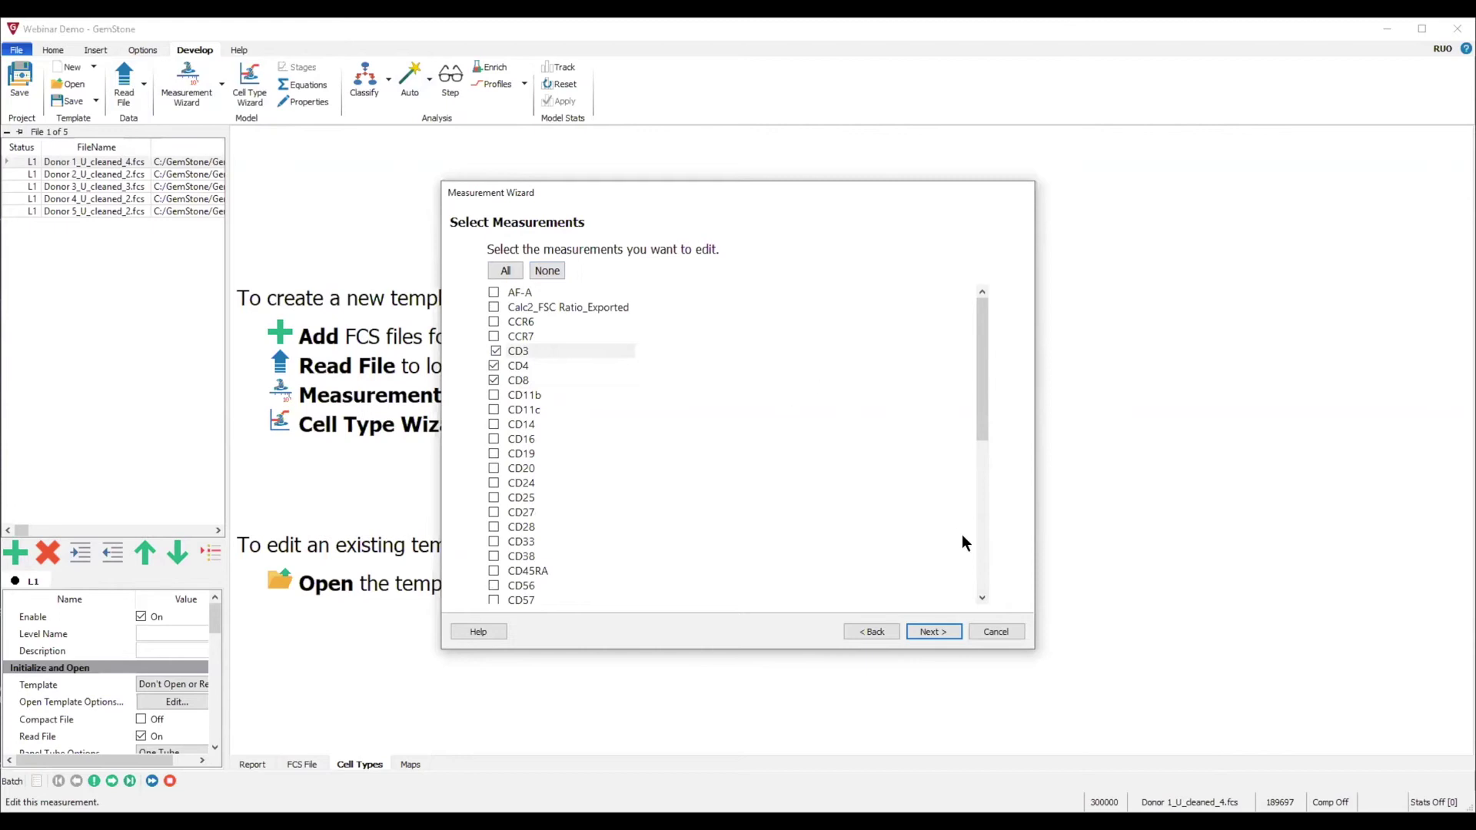
left_click(940, 631)
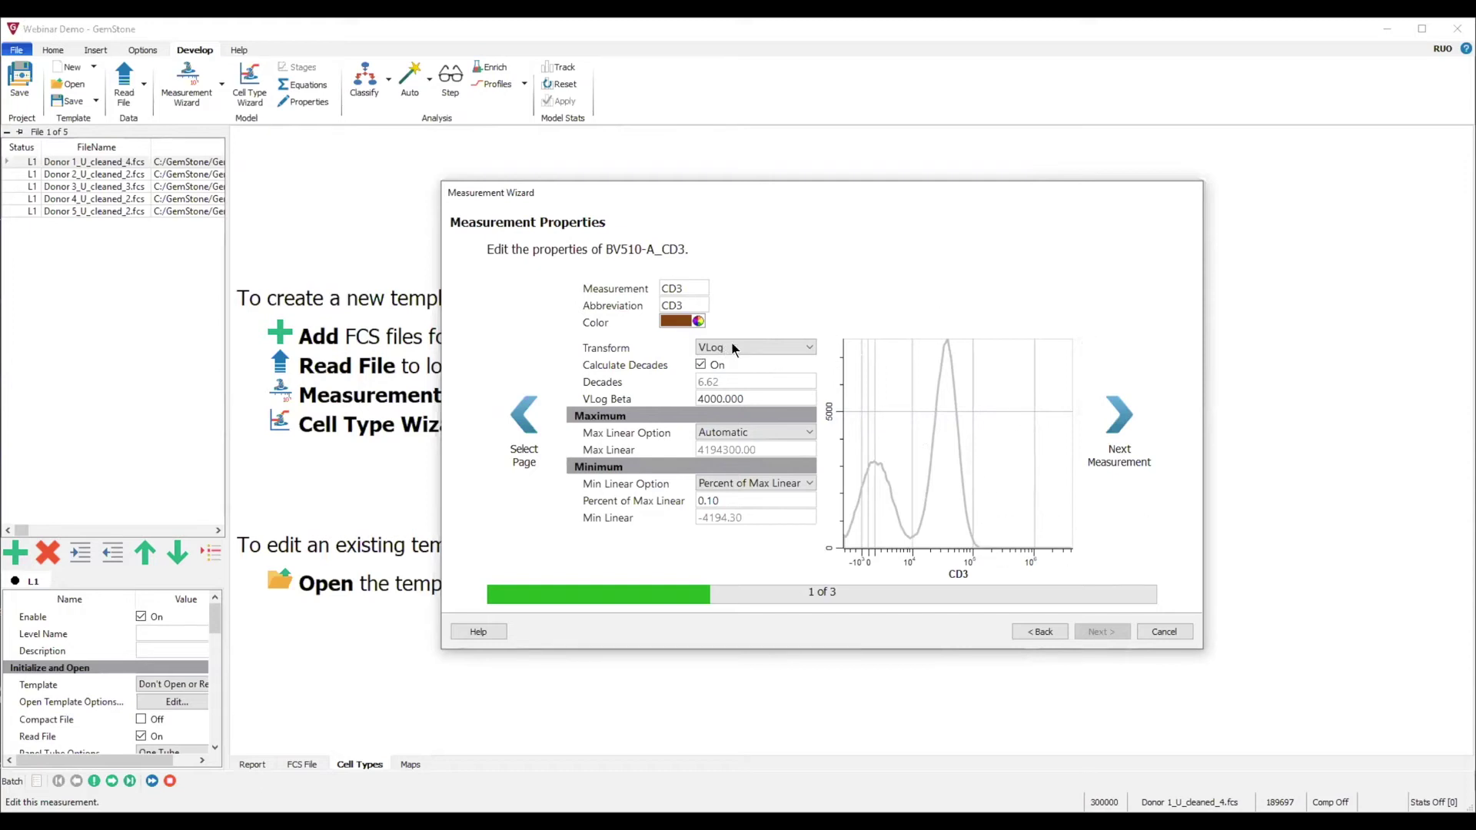
Step: Complete the Measurement Wizard, keeping the VLog transform for CD3, CD4 and CD8, and accept saving the template changes
left_click(760, 344)
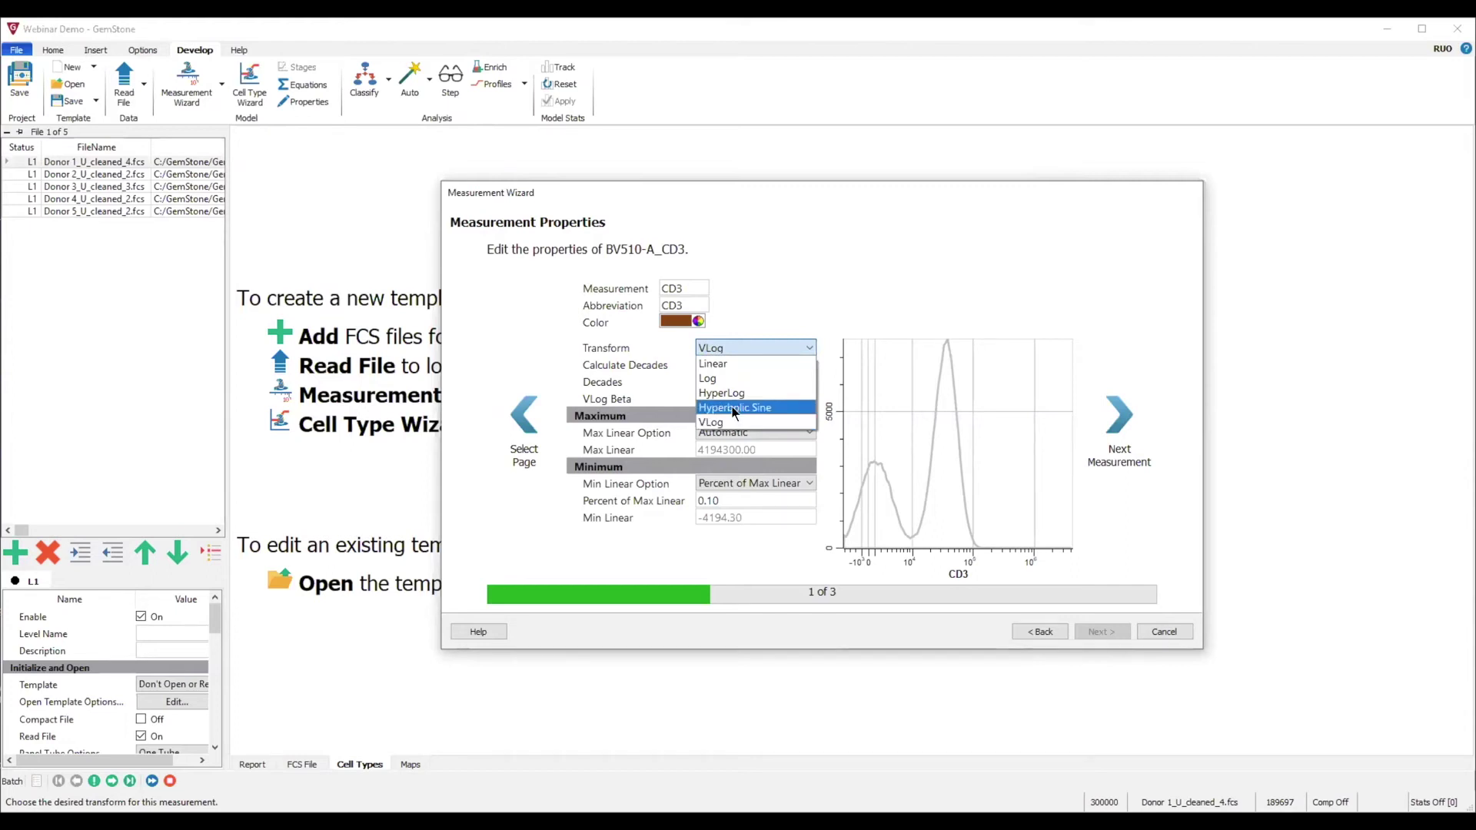
left_click(846, 252)
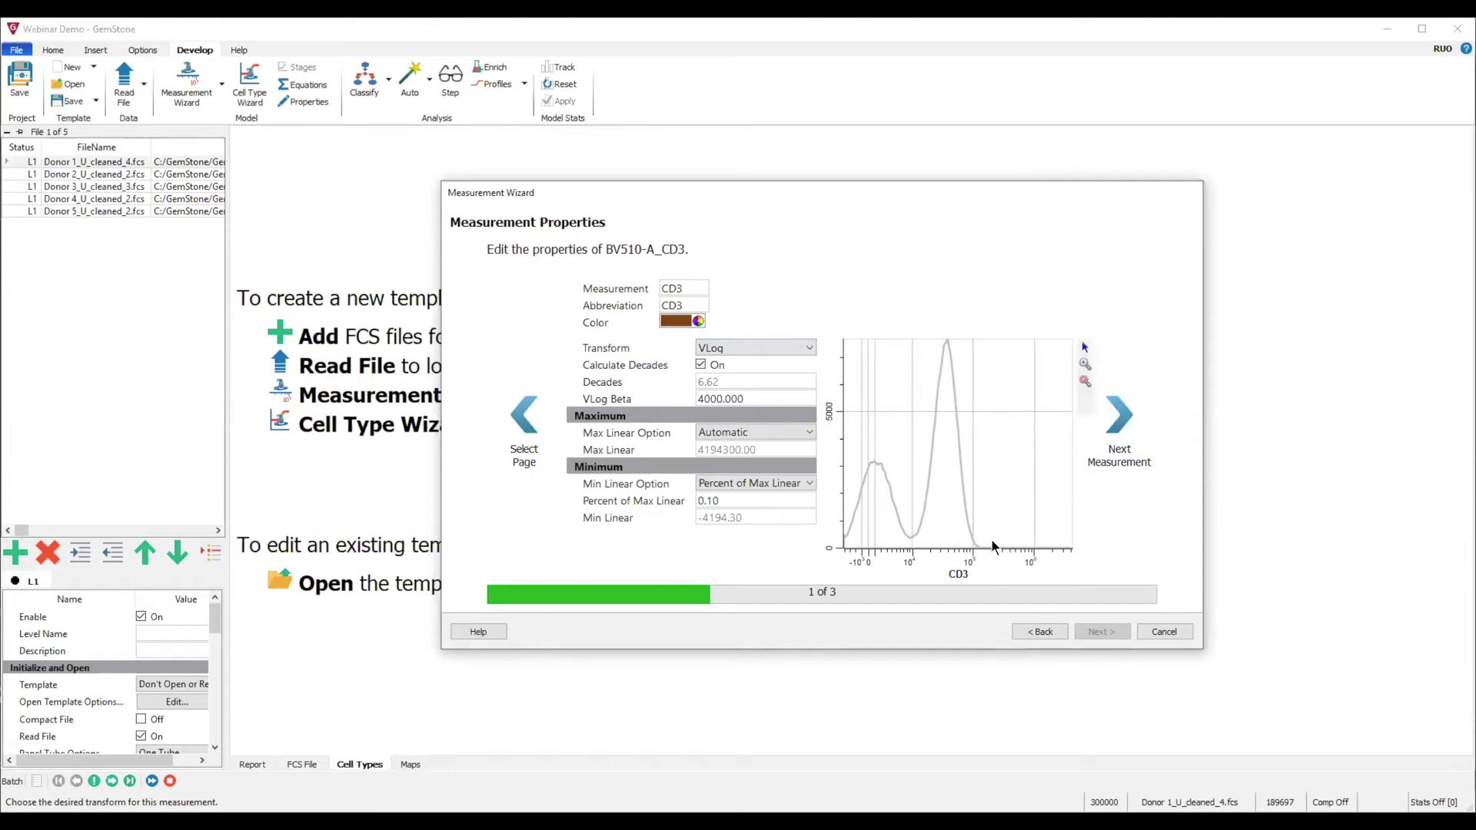
left_click(1119, 423)
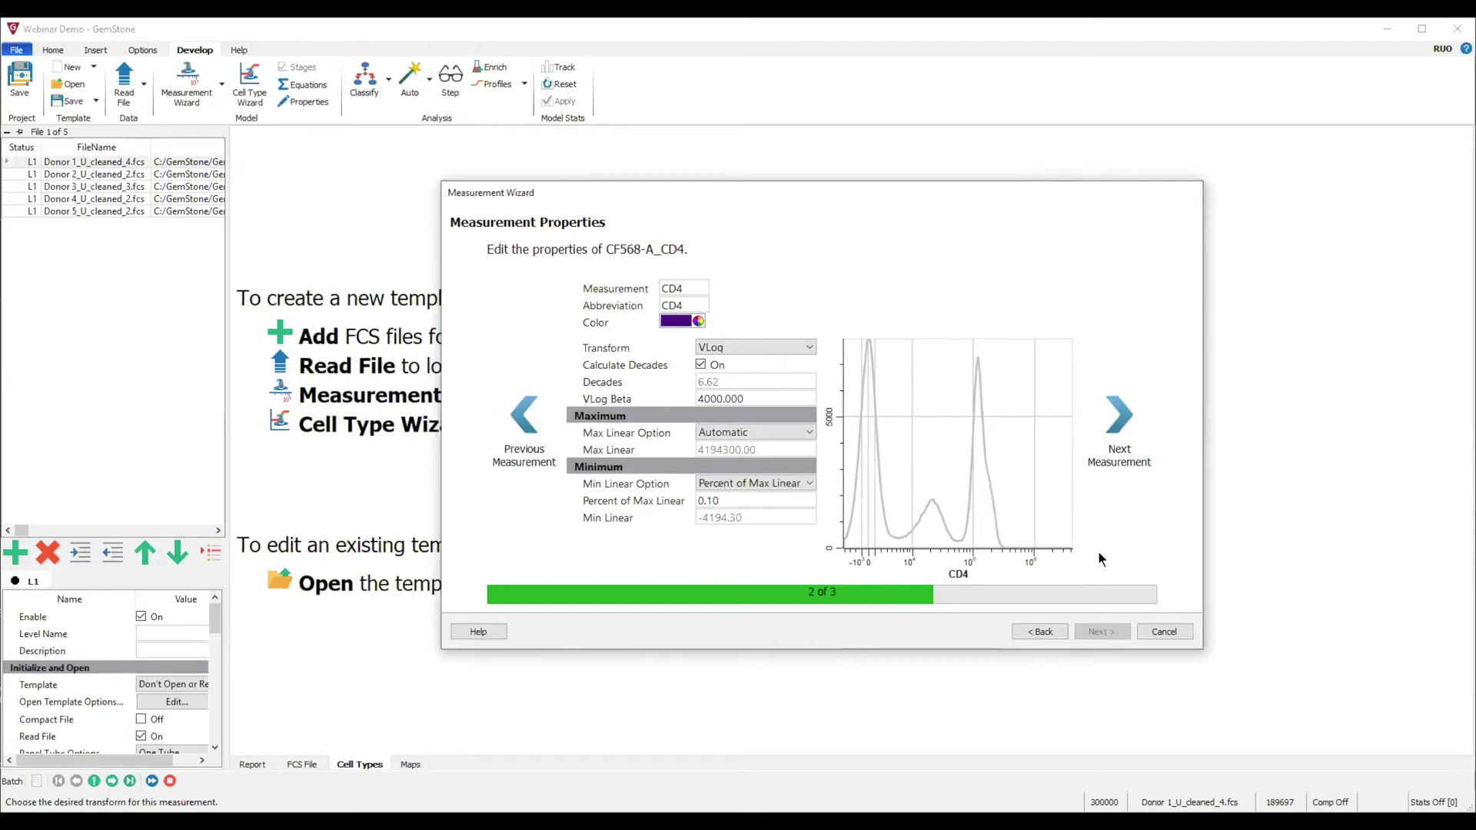
left_click(1122, 419)
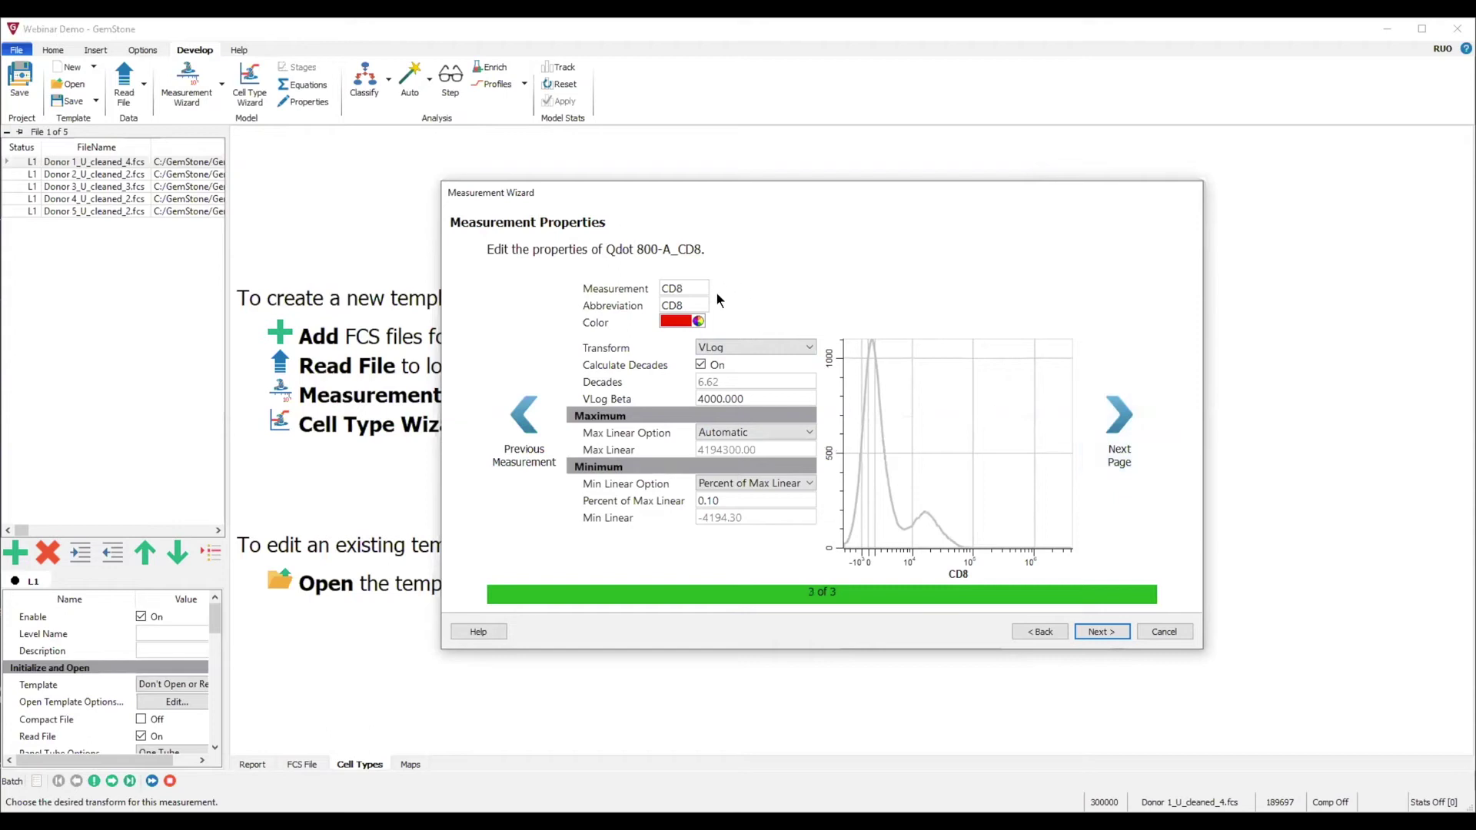
left_click(1107, 421)
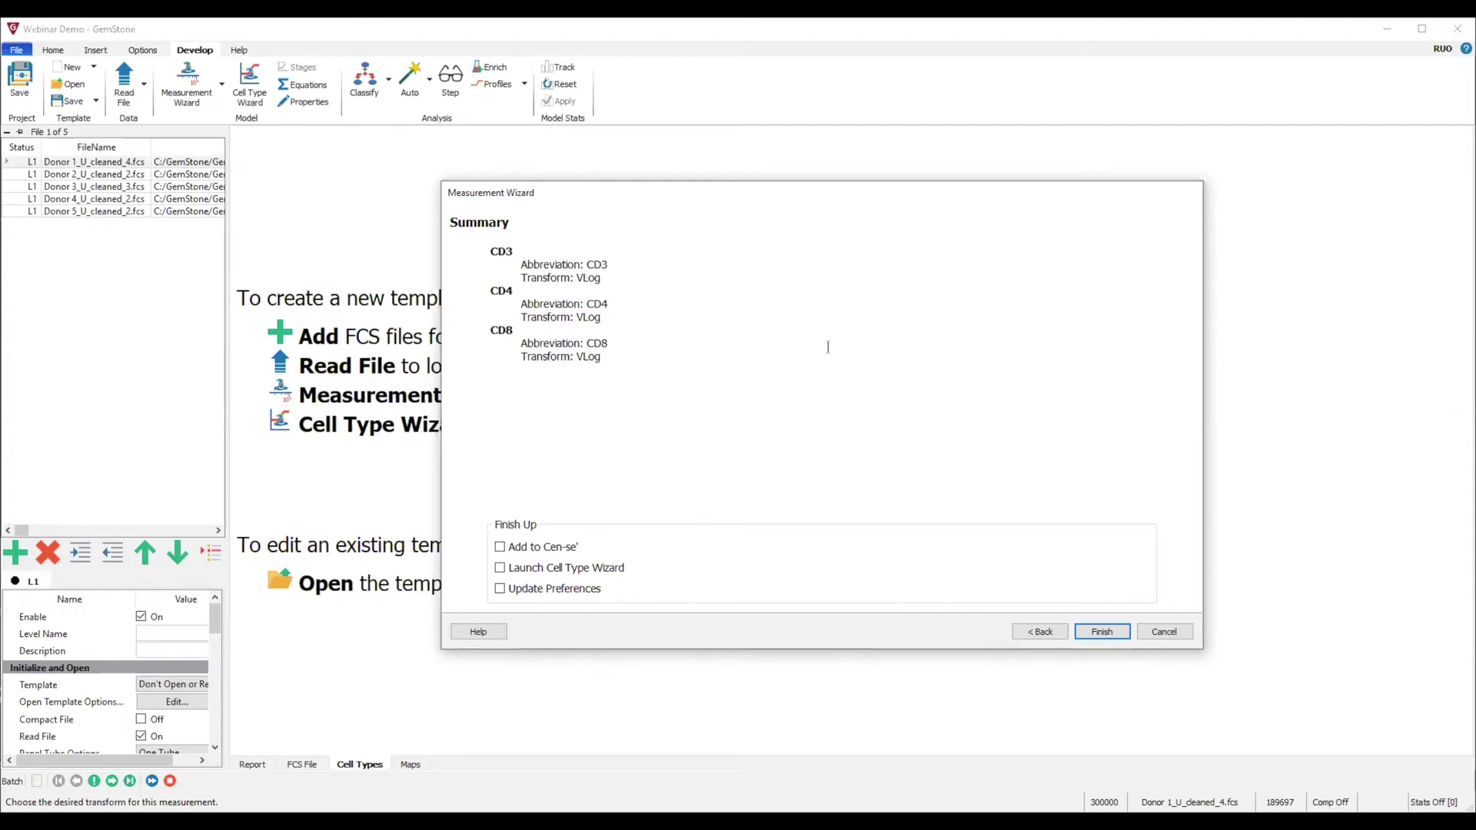
left_click(1103, 632)
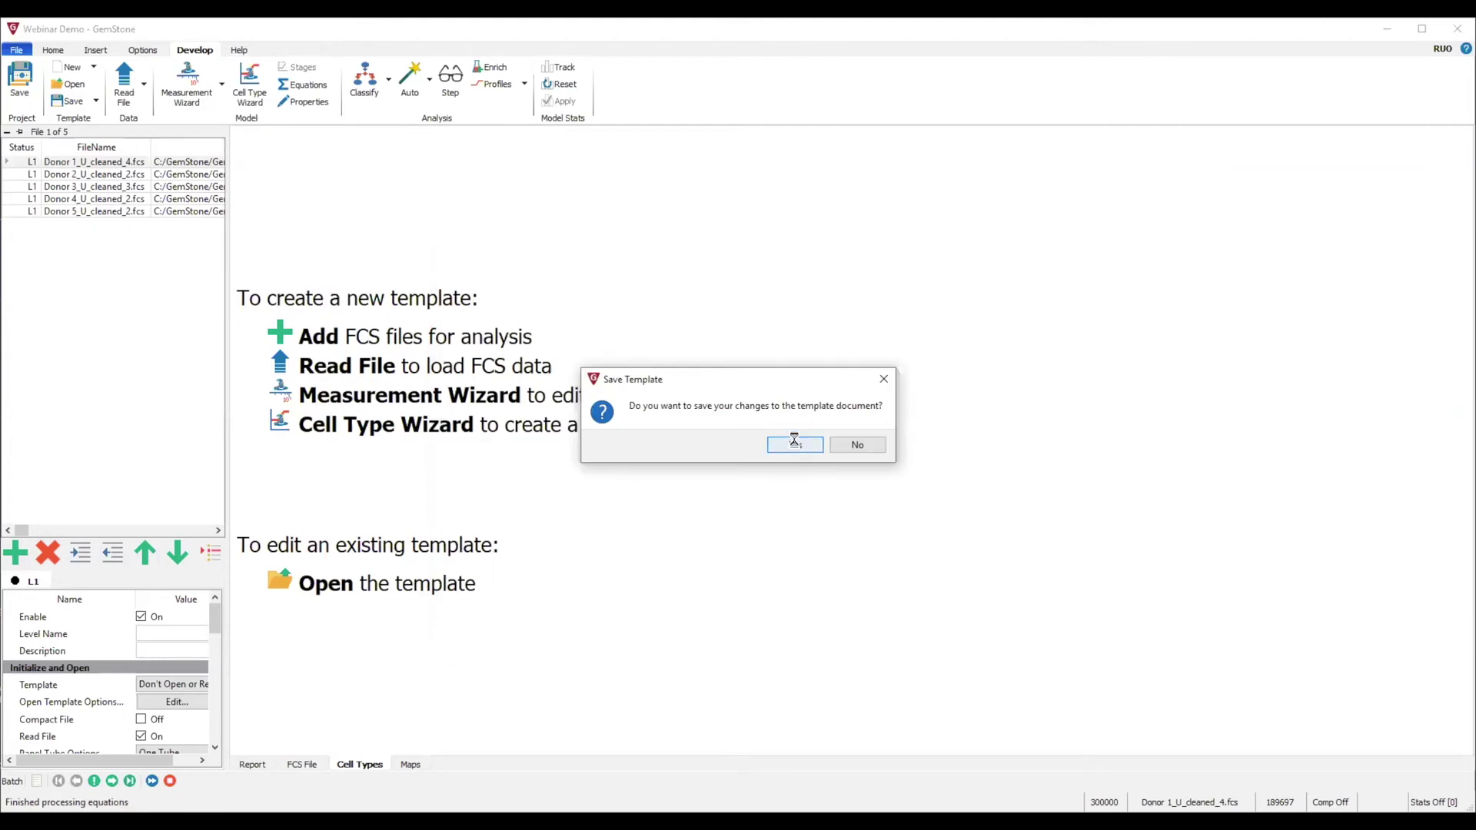
left_click(794, 443)
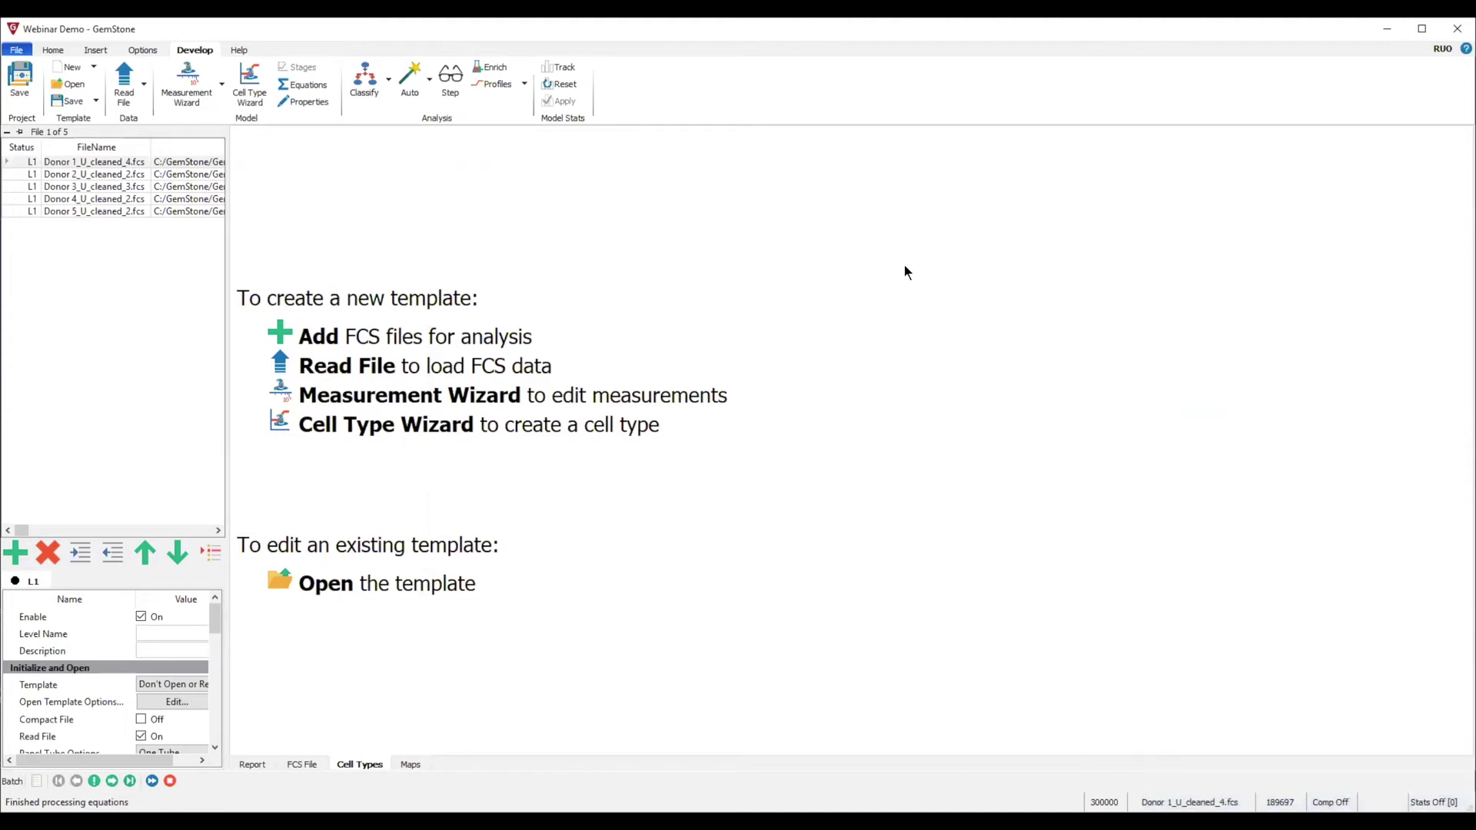
Step: Create a new cell type named "CD4 T" with the Cell Type Wizard
left_click(245, 78)
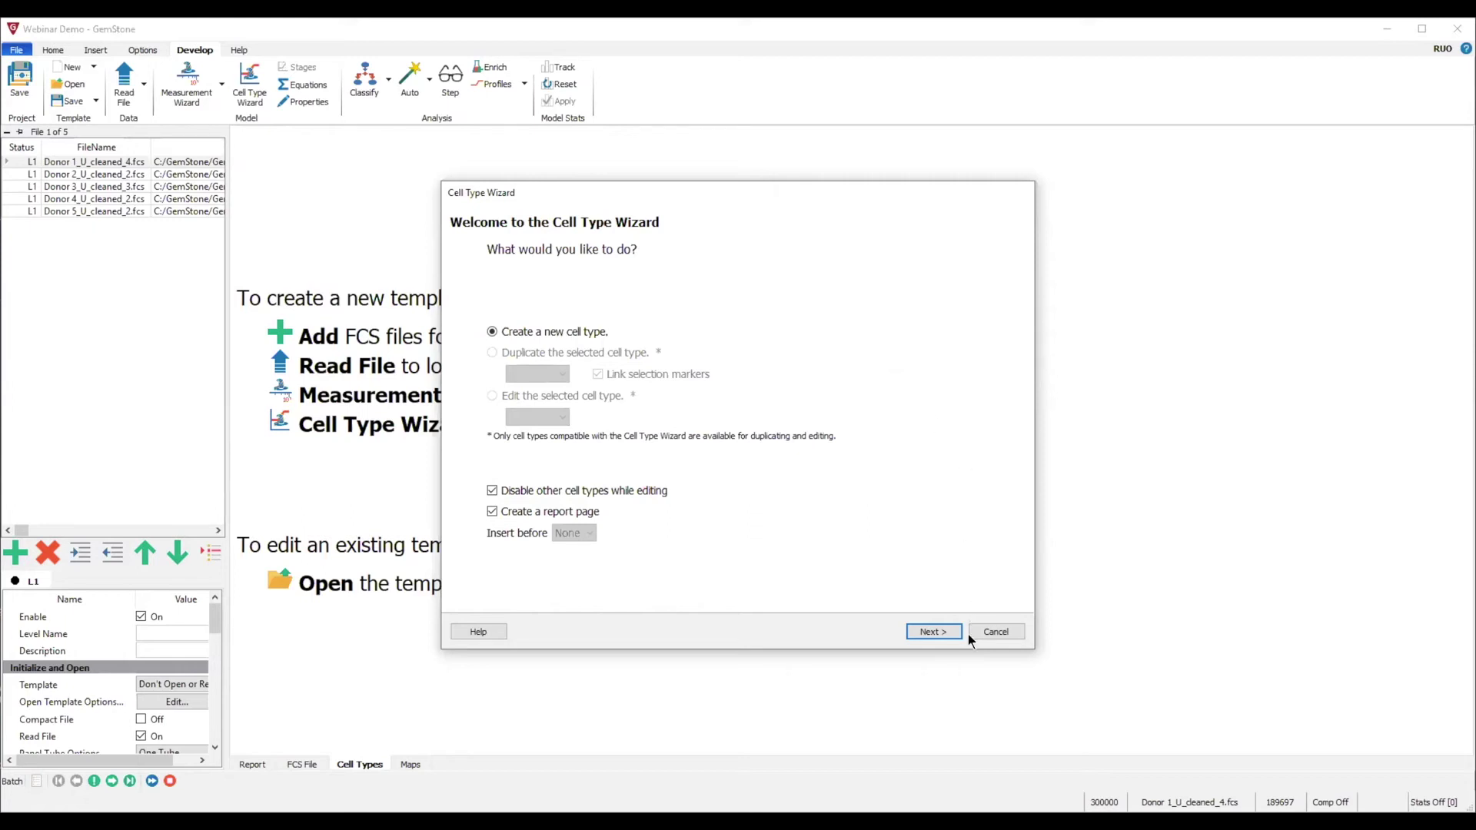
left_click(934, 632)
left_click(662, 372)
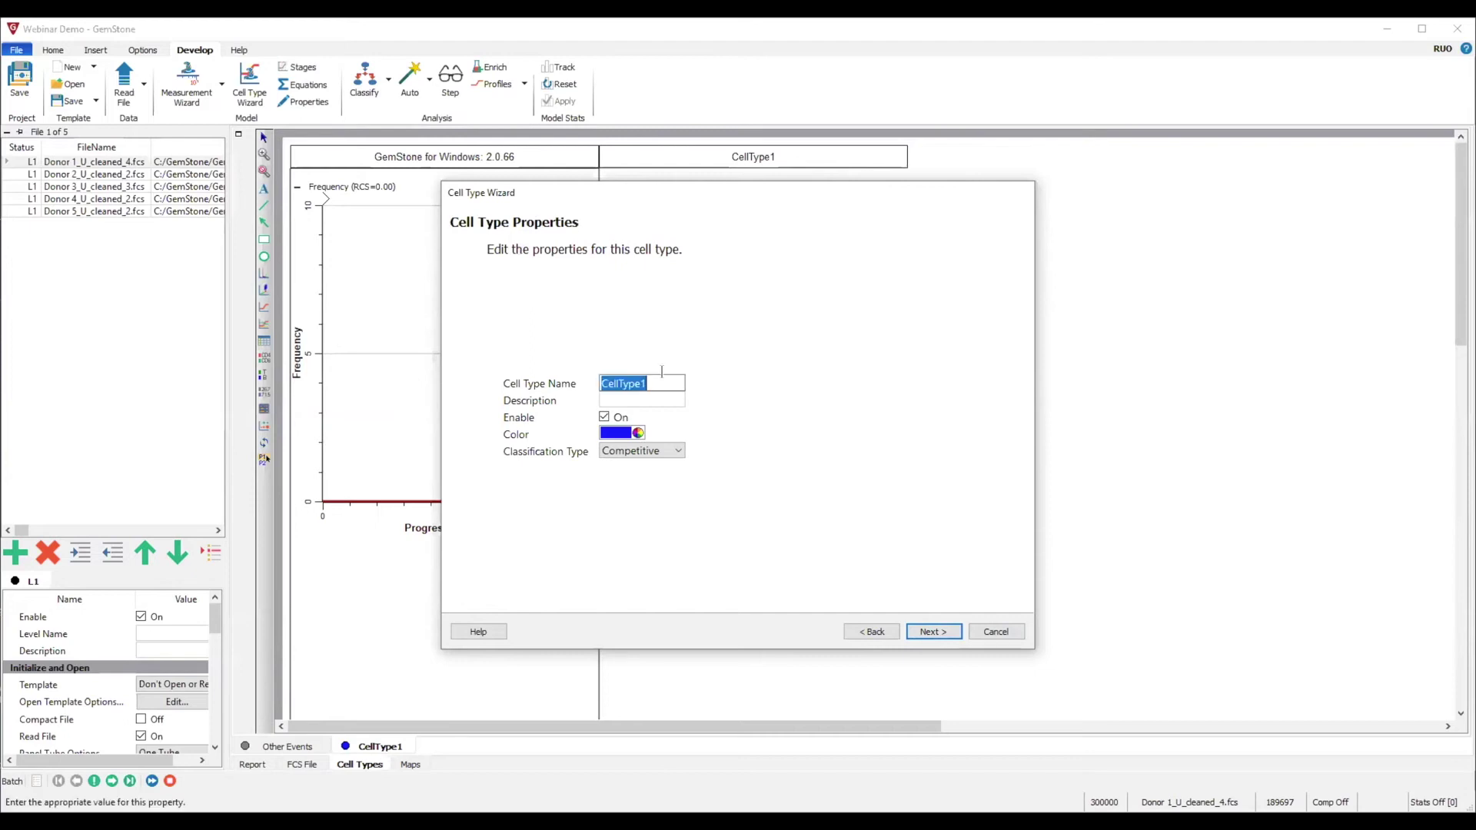
type("CD4 T")
left_click(935, 631)
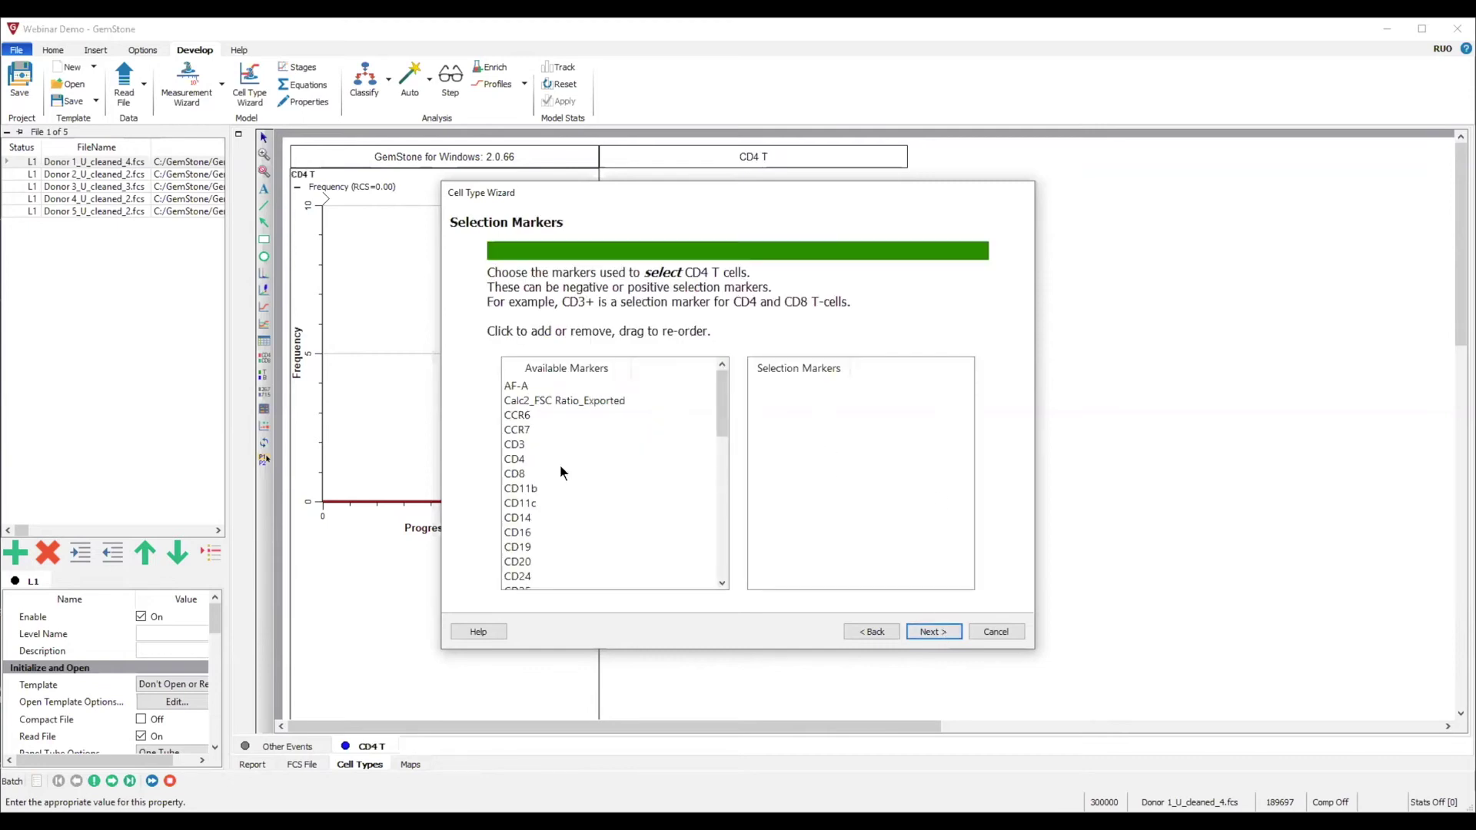
Step: Assign CD3, CD4 and CD8 as the selection markers for the CD4 T cell type
left_click(515, 445)
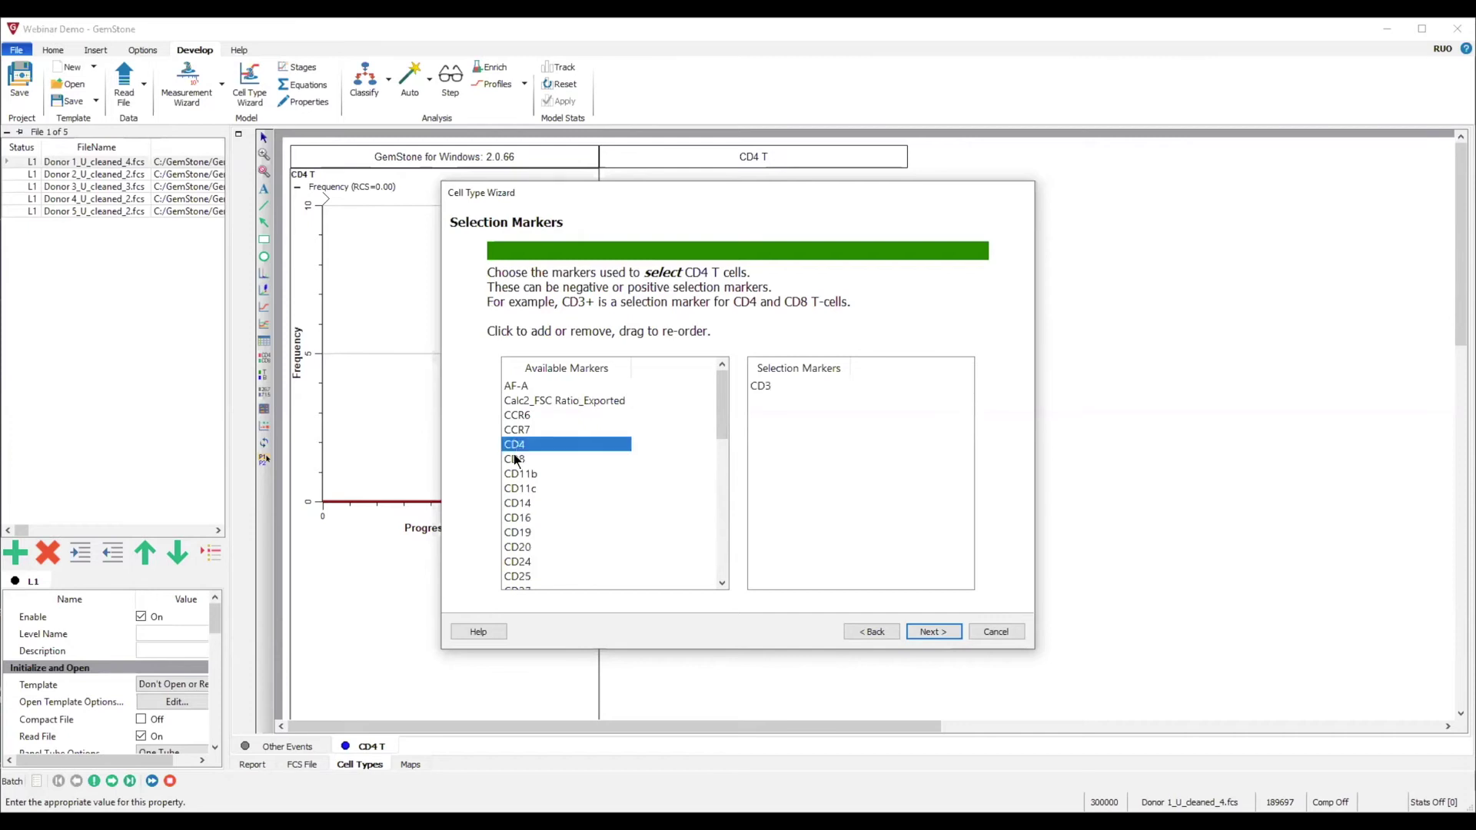
left_click(516, 446)
left_click(520, 445)
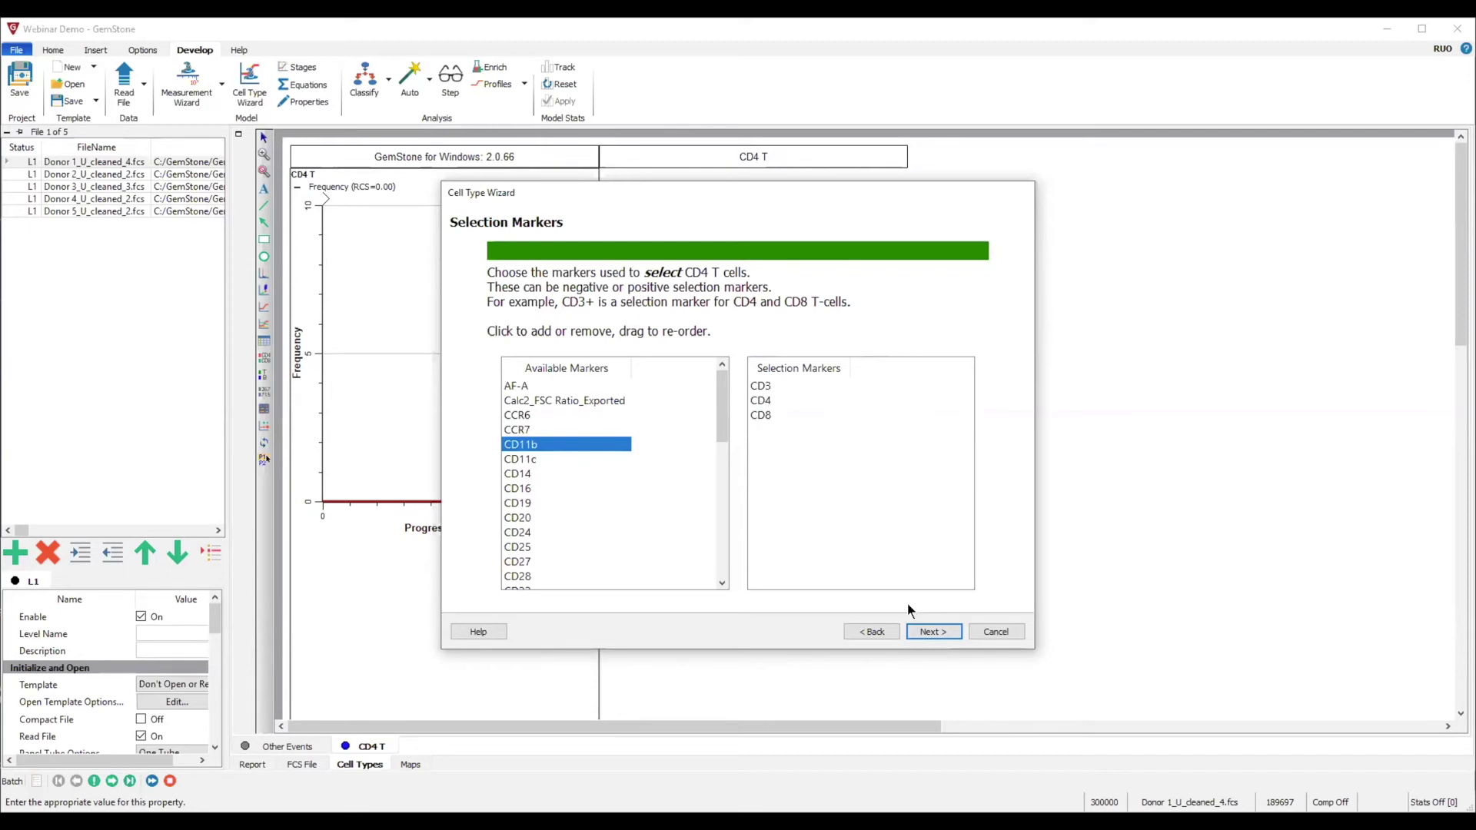
left_click(932, 633)
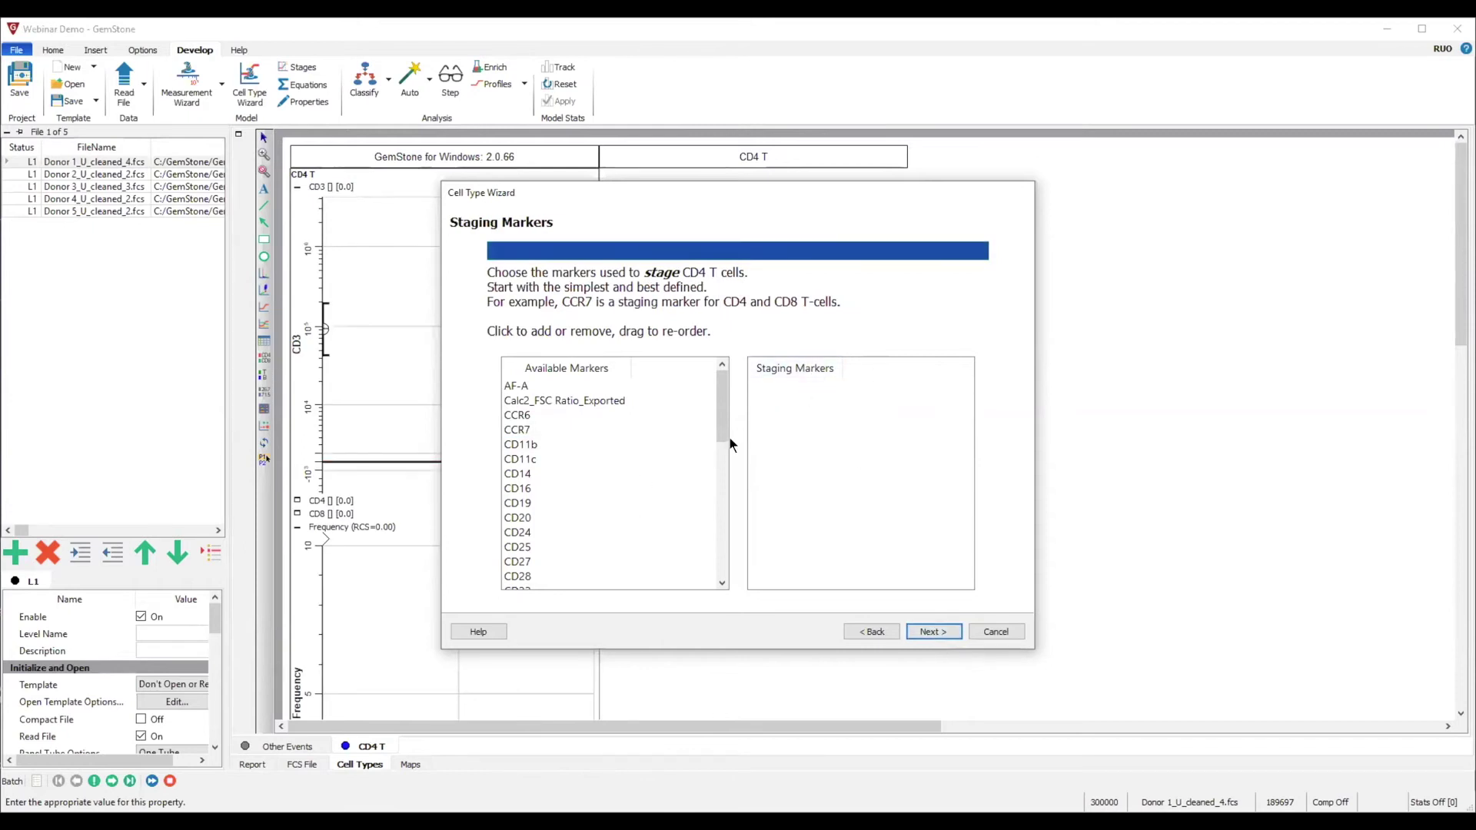
Step: Assign CD27 and CCR7 as the staging markers for the CD4 T cell type
left_click(525, 560)
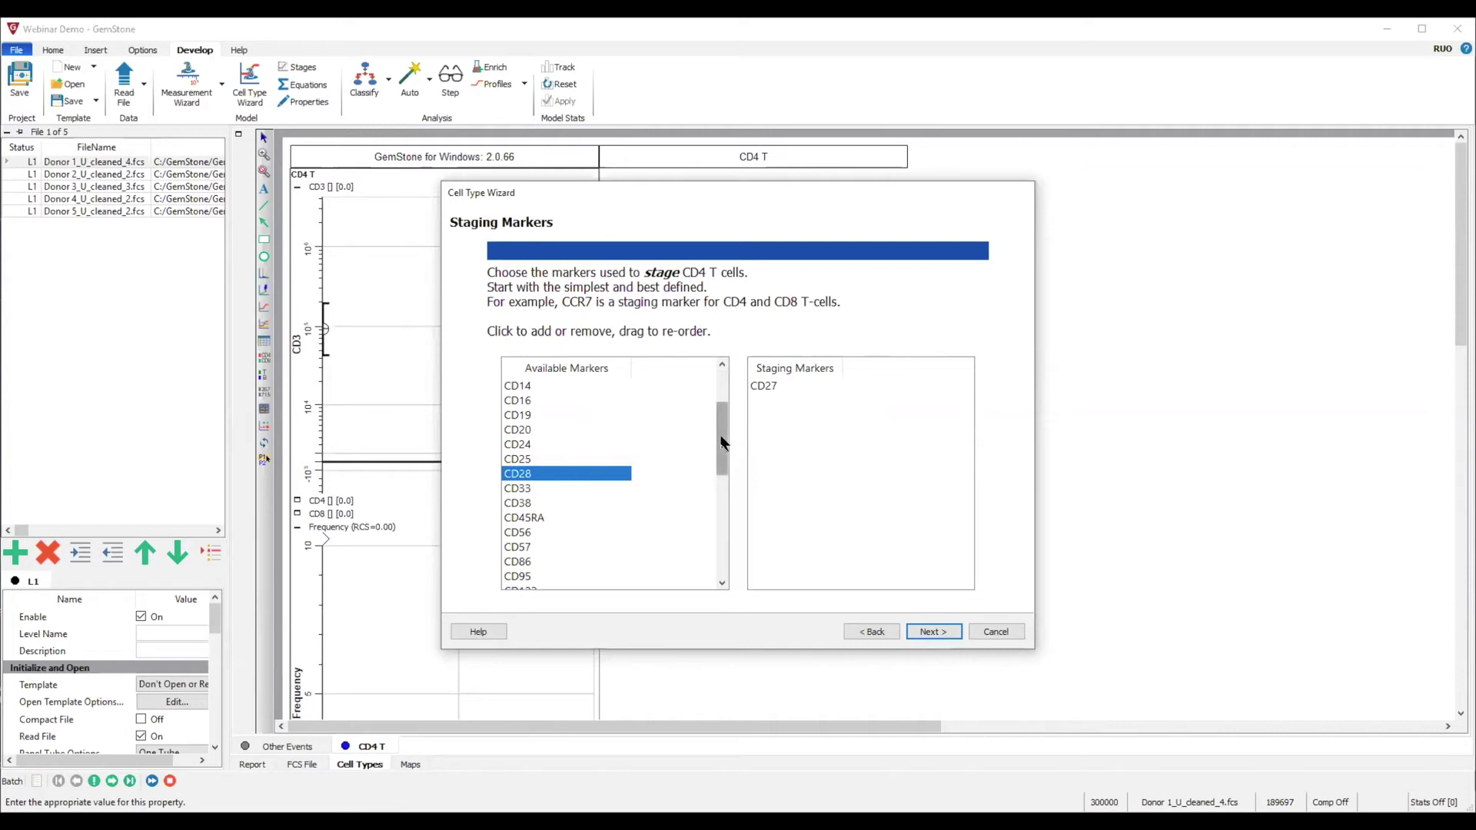
left_click_drag(721, 443, 718, 380)
left_click(538, 427)
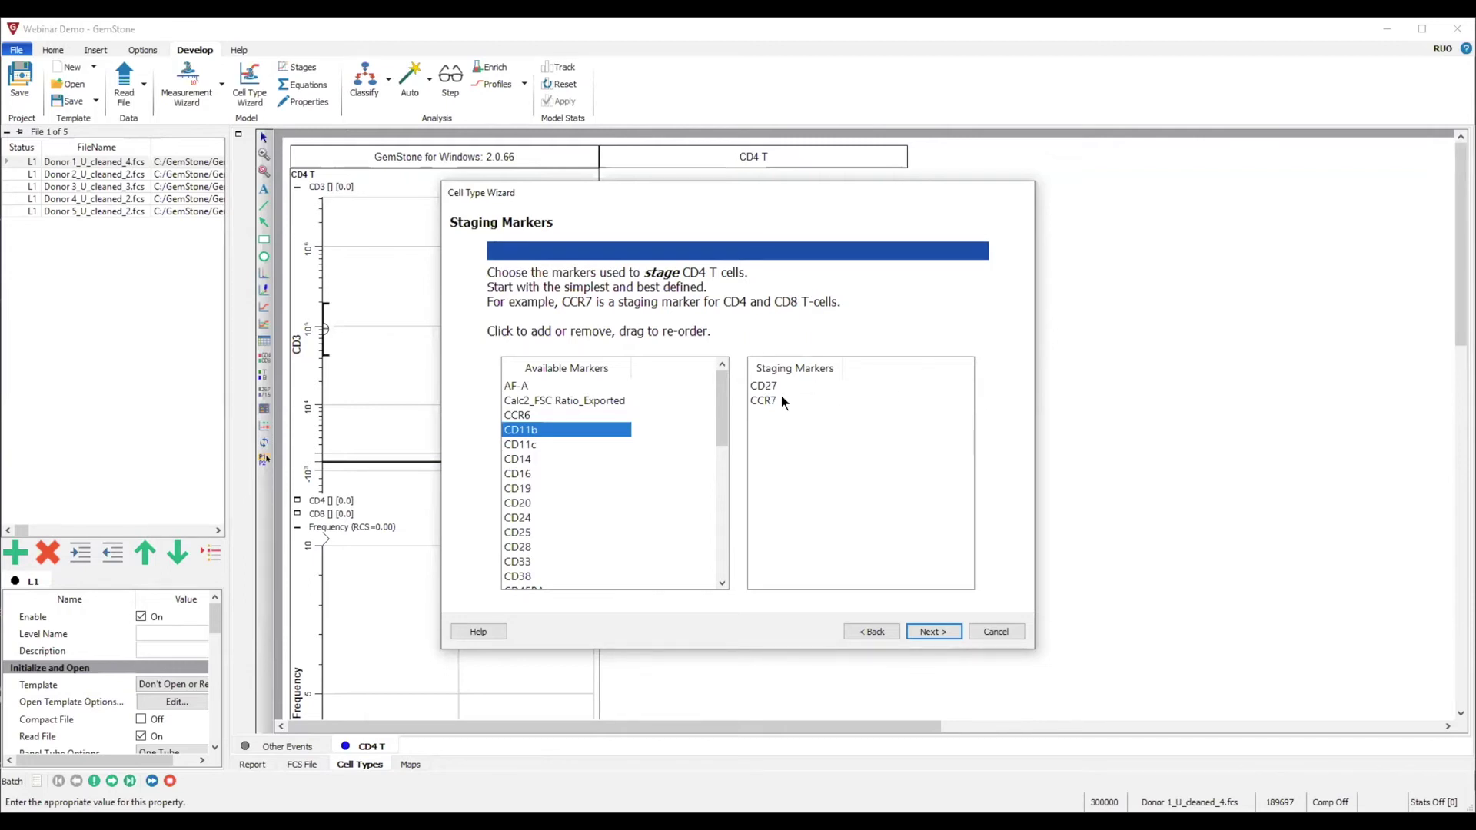
left_click(932, 632)
Step: Add PD-1 as a functional marker for CD4 T cells and continue to the selection profiles
left_click_drag(722, 389, 719, 515)
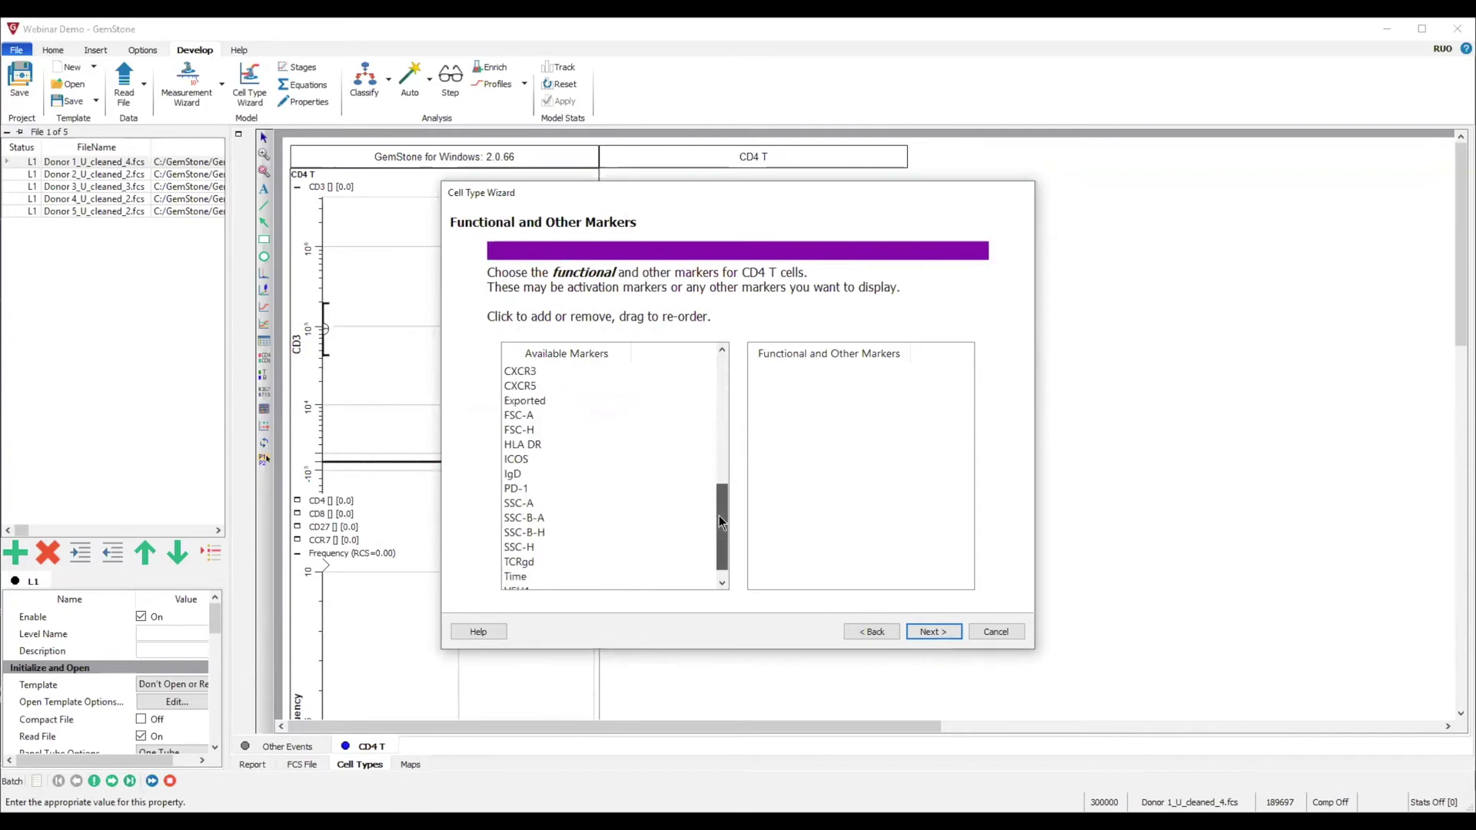
left_click(514, 484)
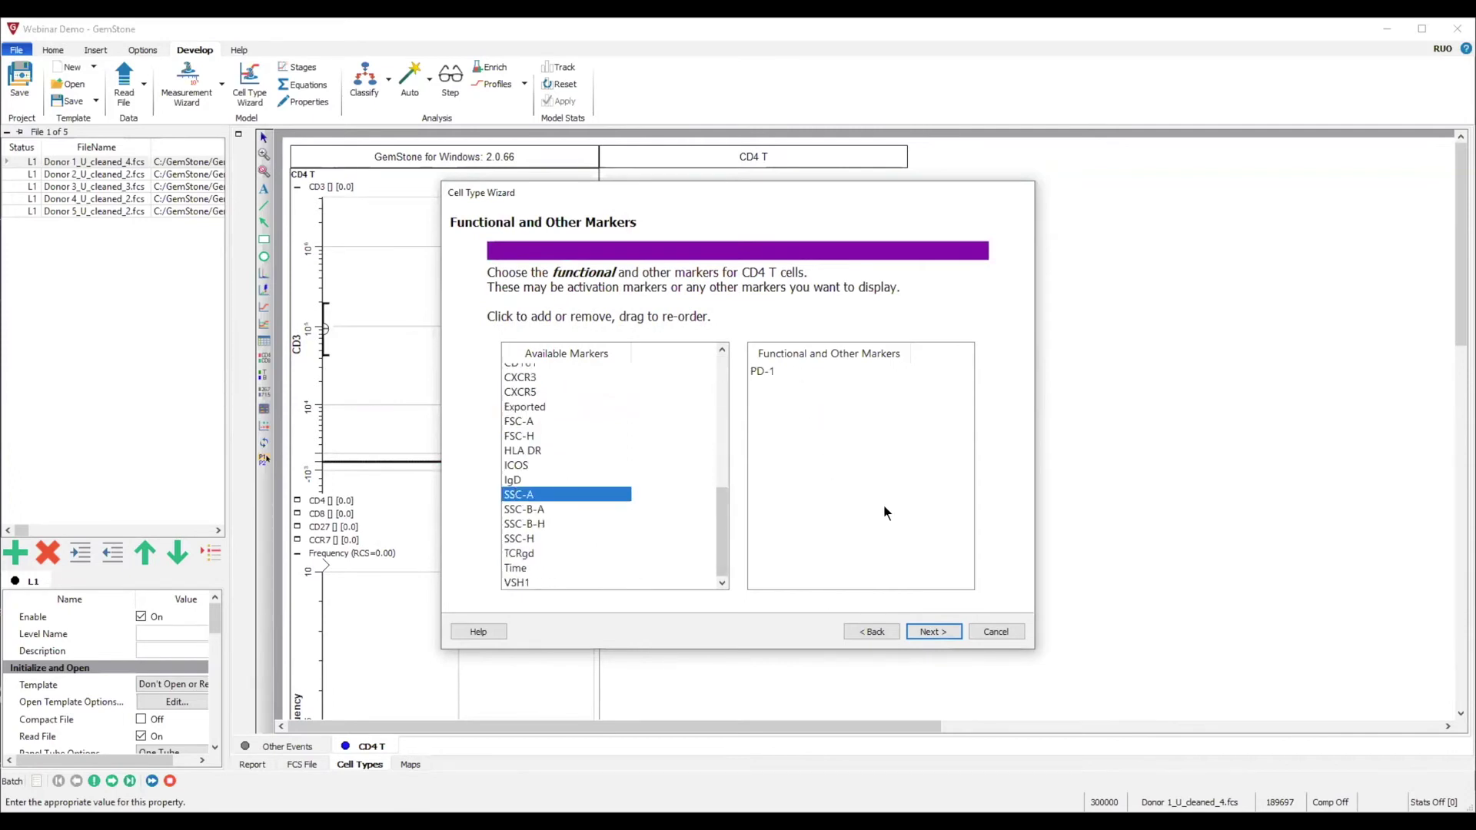
left_click(937, 630)
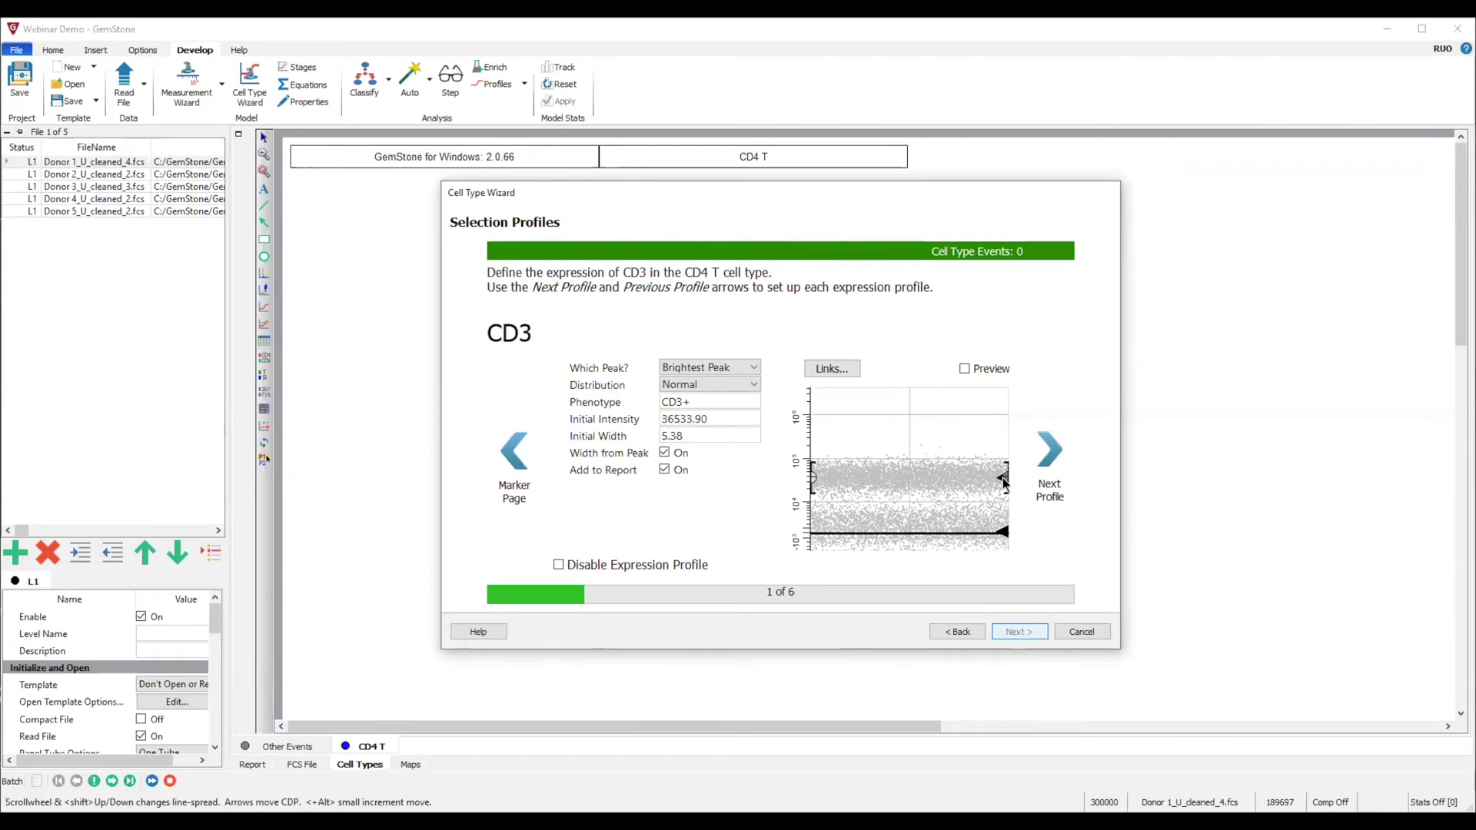
Step: Preview the CD3+ selection profile using the brightest peak and continue to the CD4 profile
mouse_move(1005, 483)
left_click(965, 369)
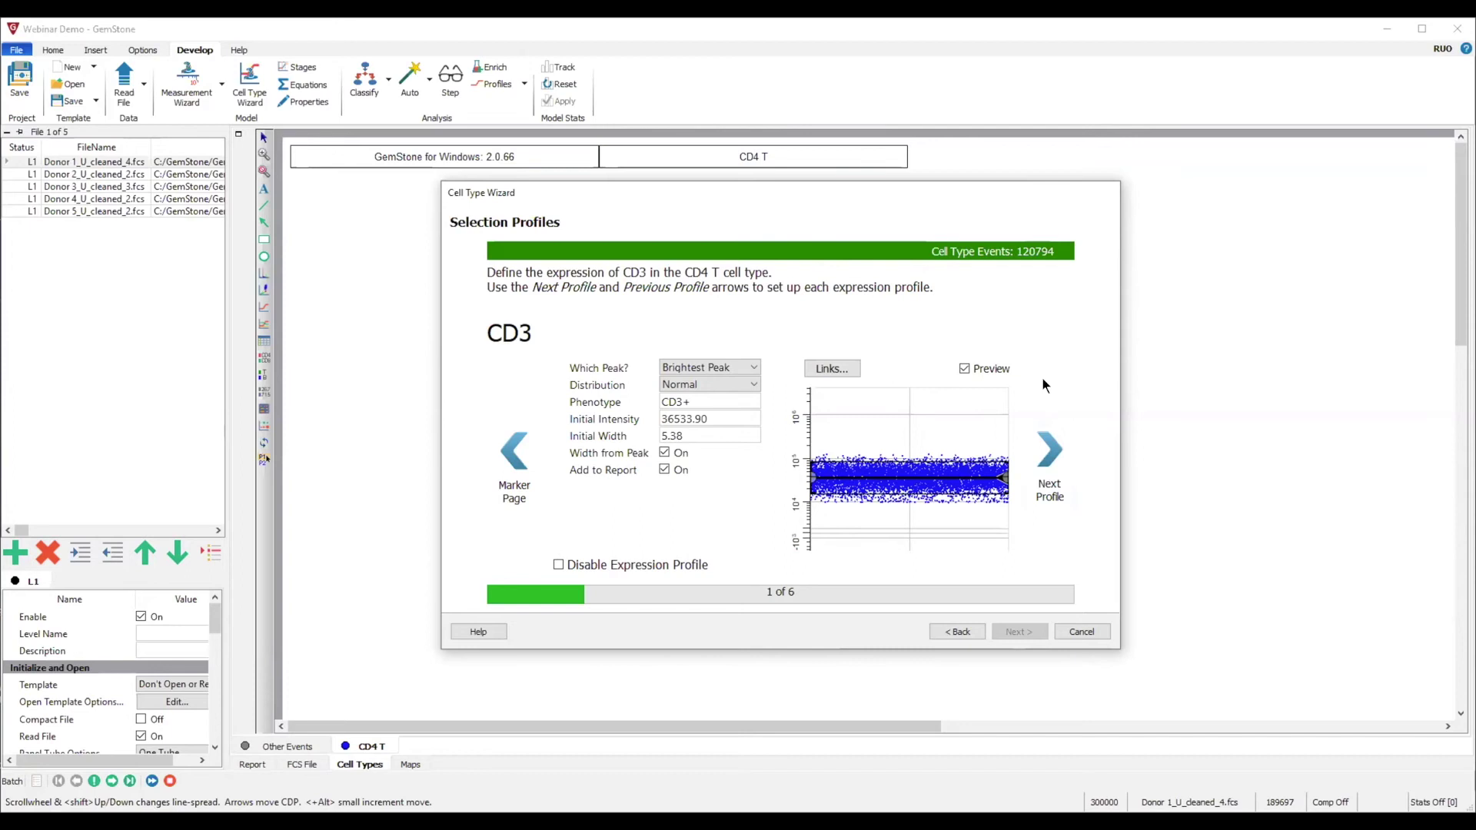
left_click(1047, 453)
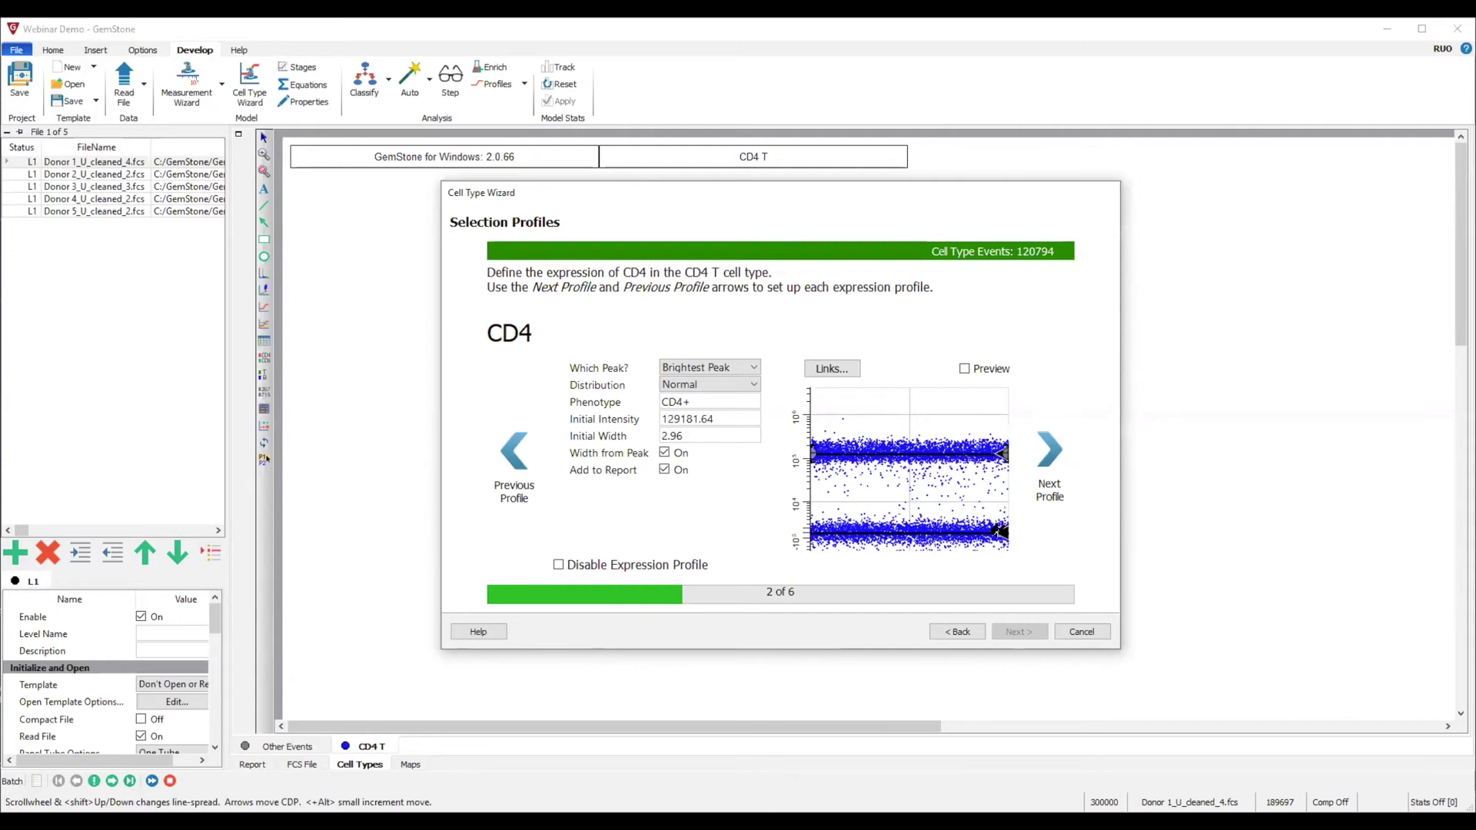
Step: Disable Width from Peak for CD4, widen its initial width to 4.76, preview the profile and continue to CD8
left_click(665, 453)
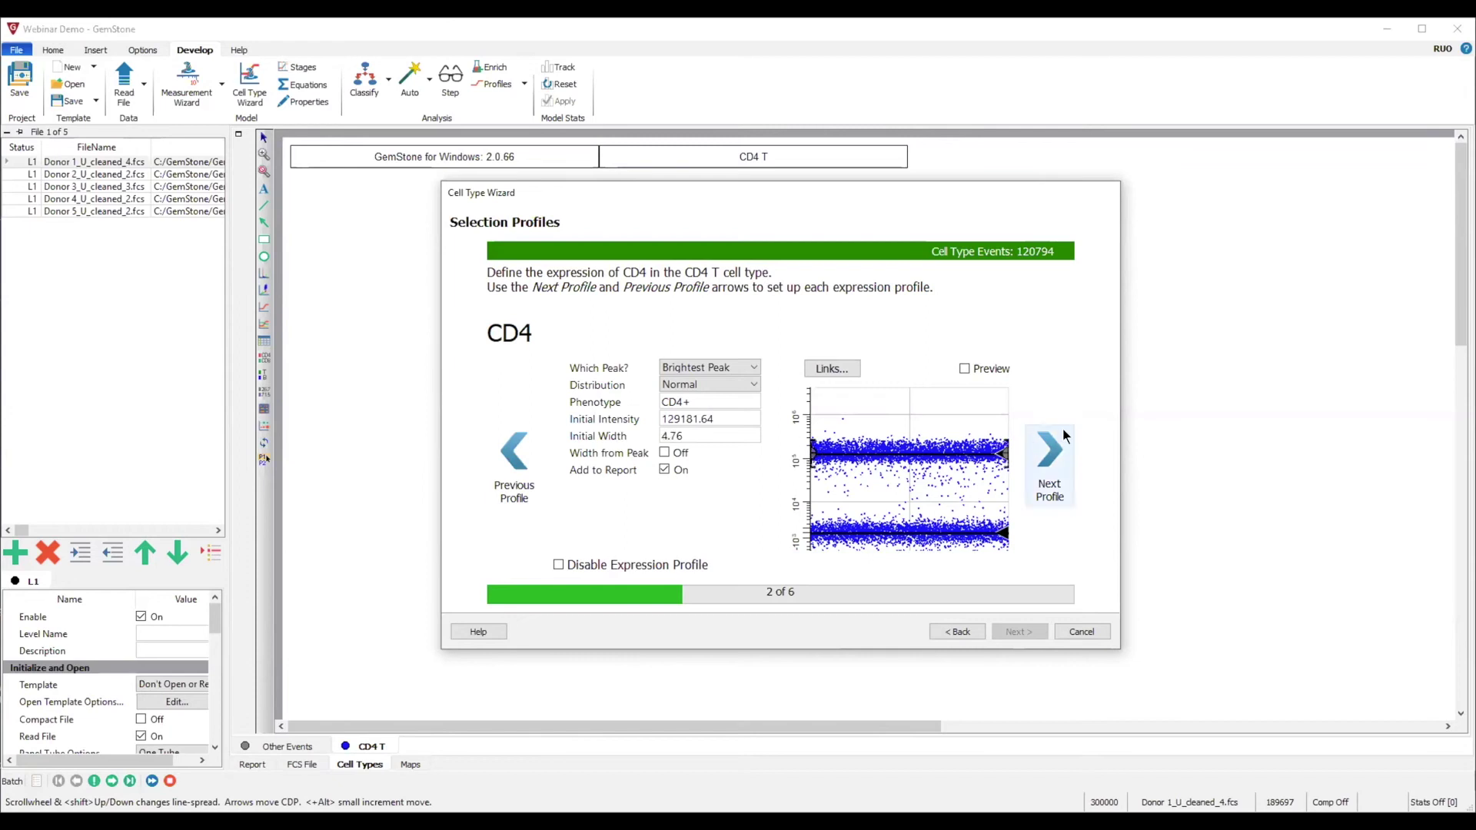
left_click(964, 368)
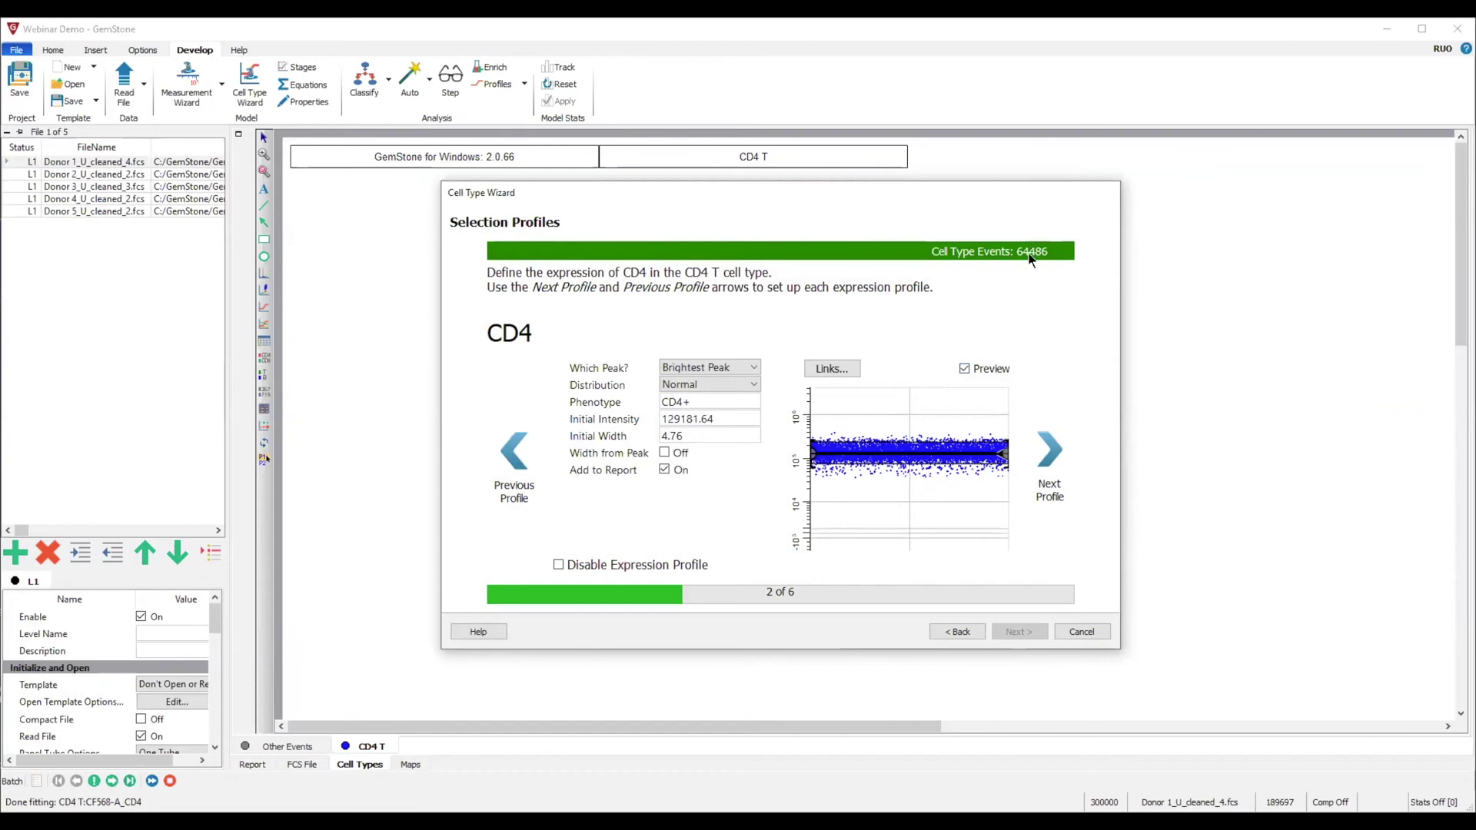
left_click(1046, 460)
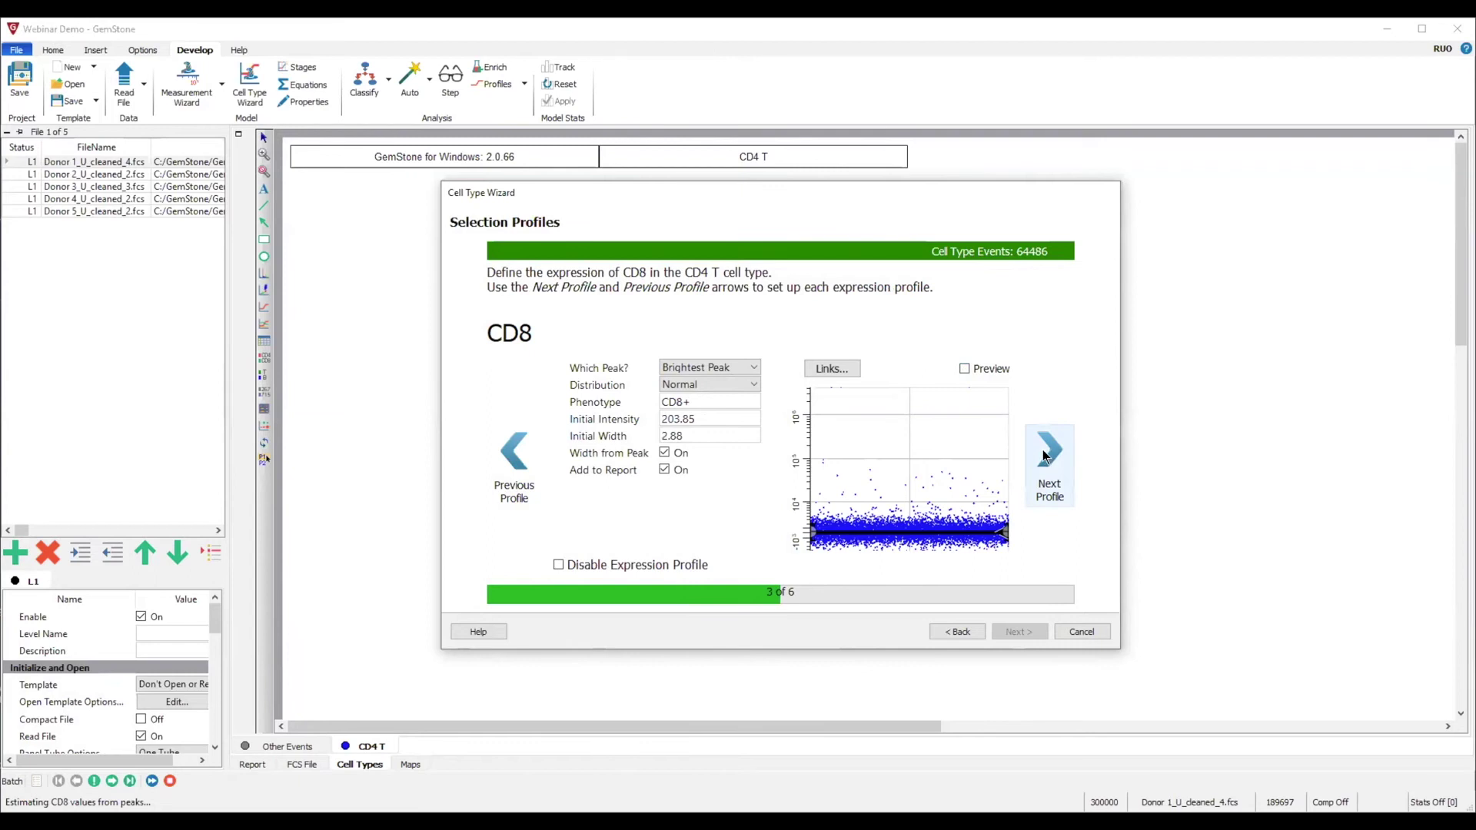
Step: Set the CD8 selection profile to the Dimmest Peak with a Low Pass distribution
left_click(744, 361)
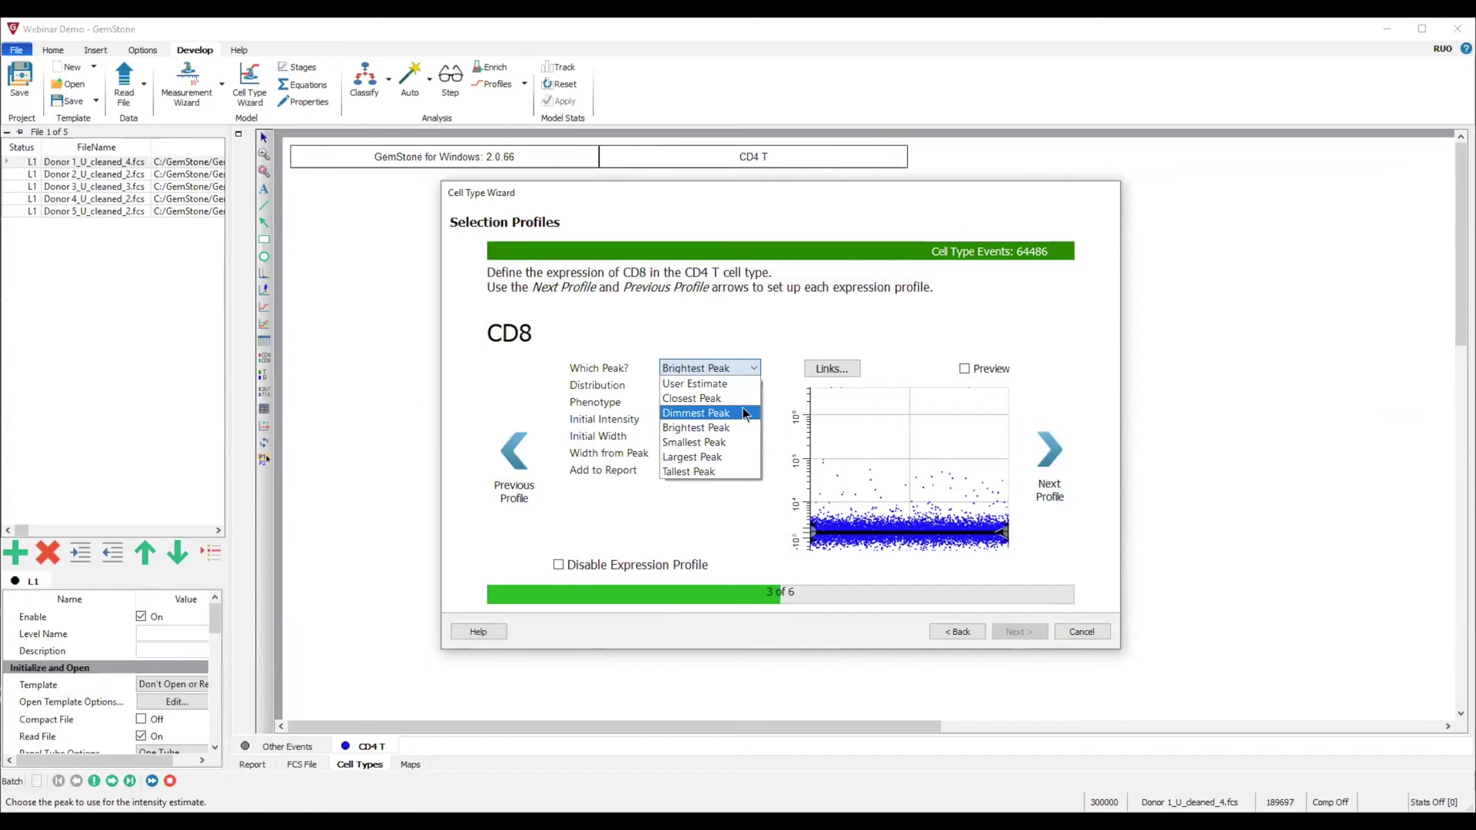
left_click(743, 414)
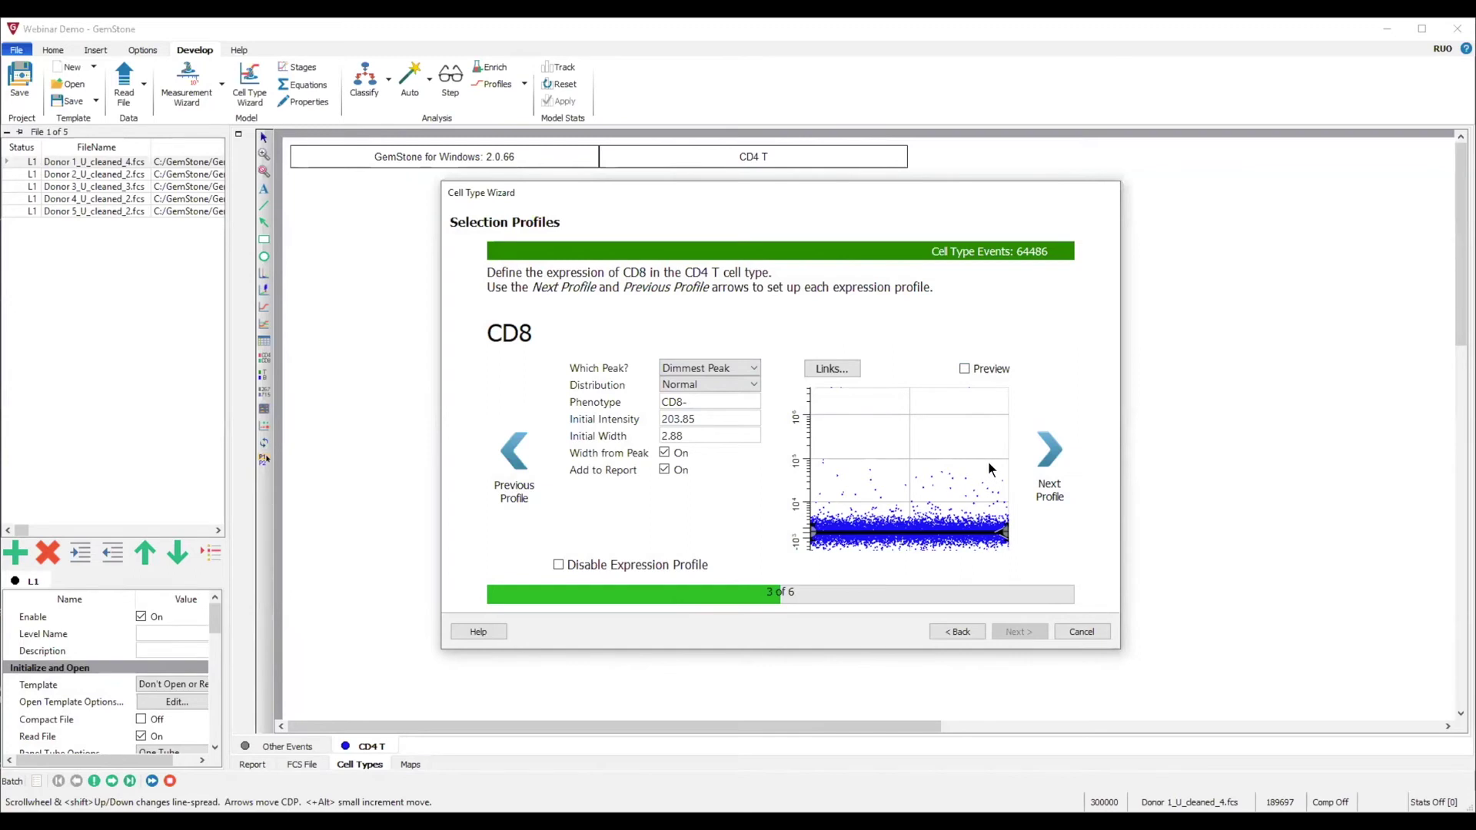
left_click(745, 377)
left_click(741, 439)
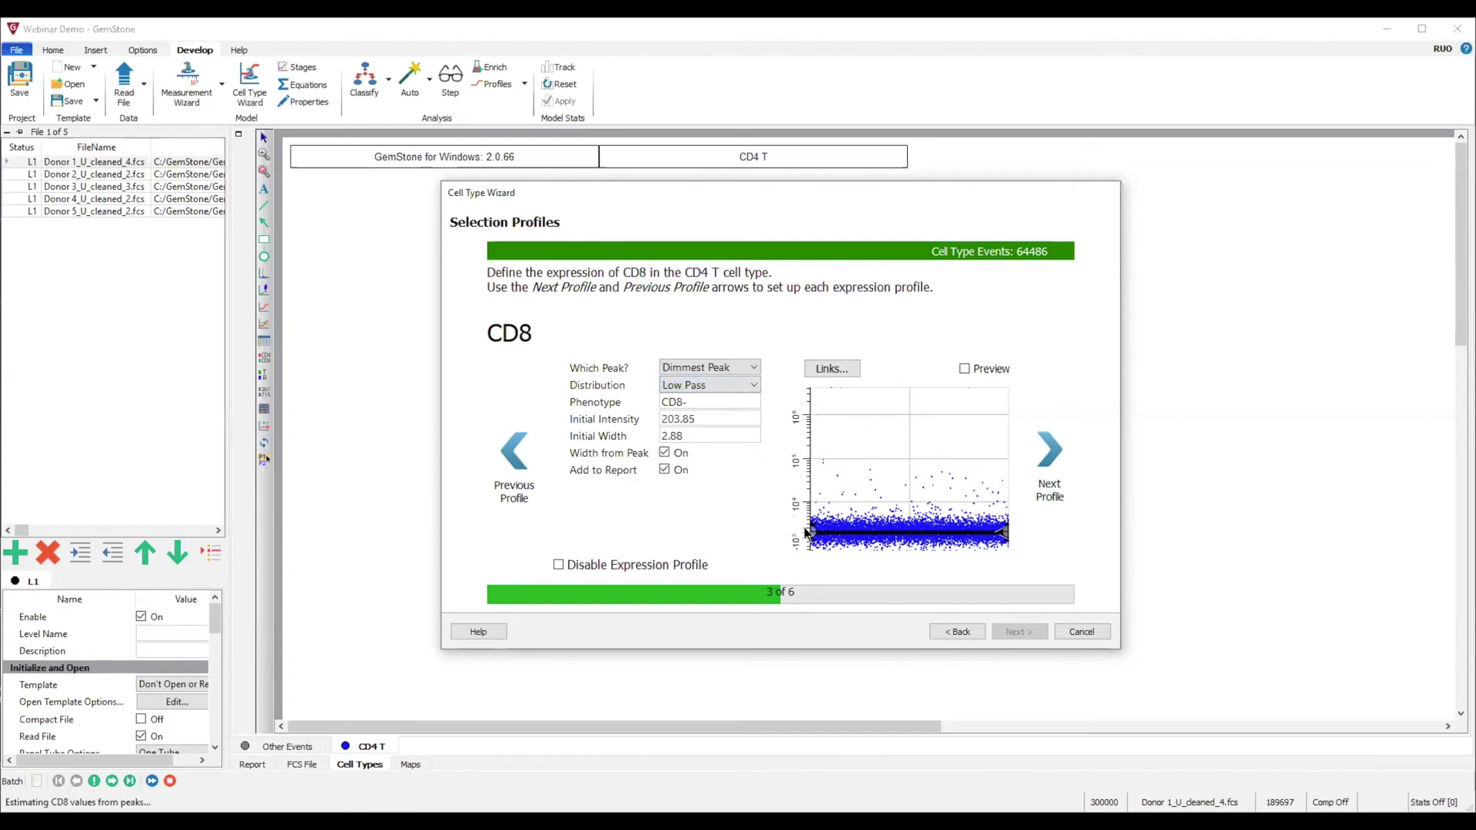
Step: Disable Width from Peak for CD8, set its initial width to 5.00, preview the profile and continue to CD27
left_click(664, 454)
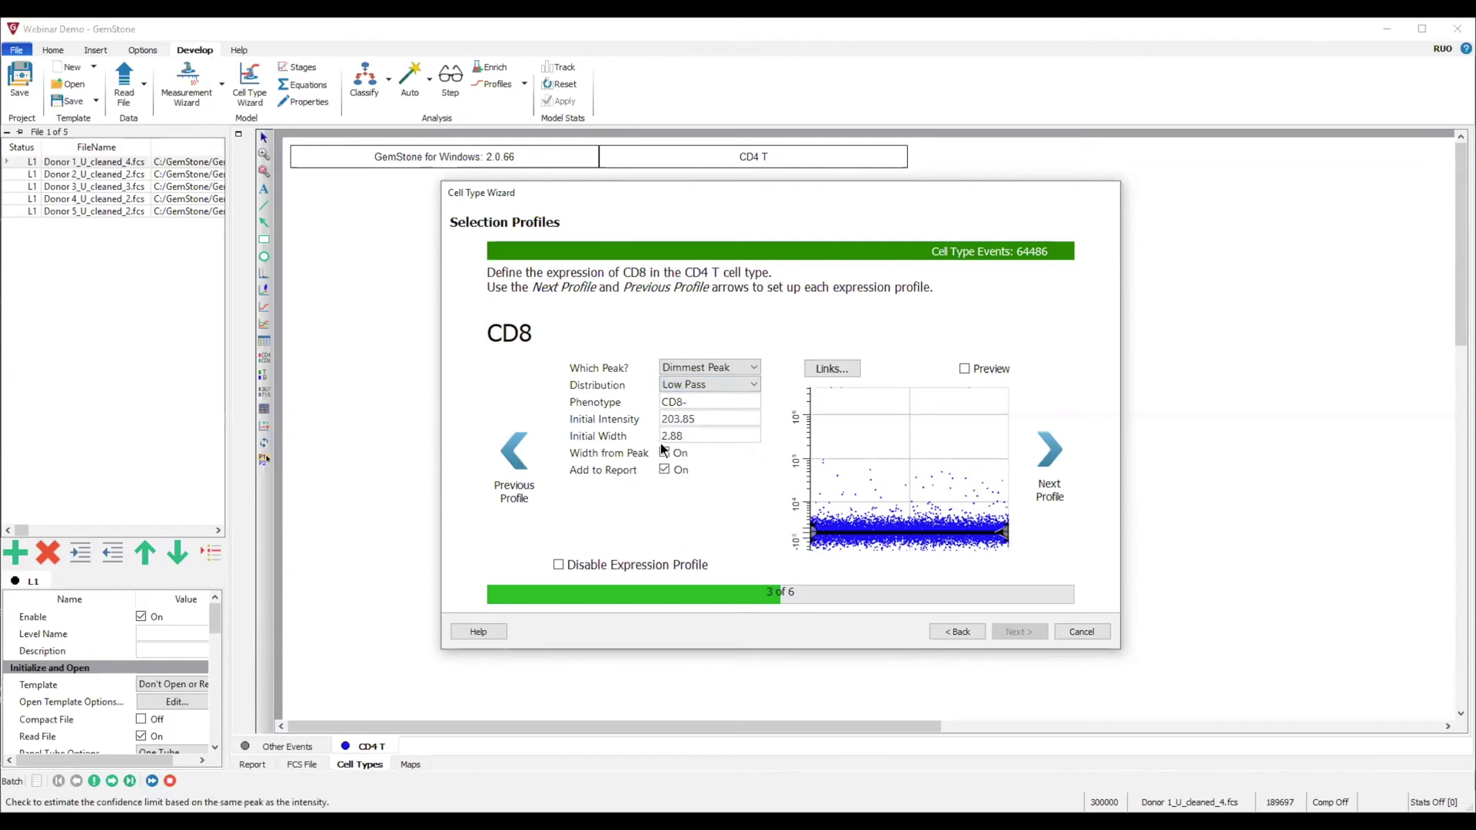
left_click(693, 433)
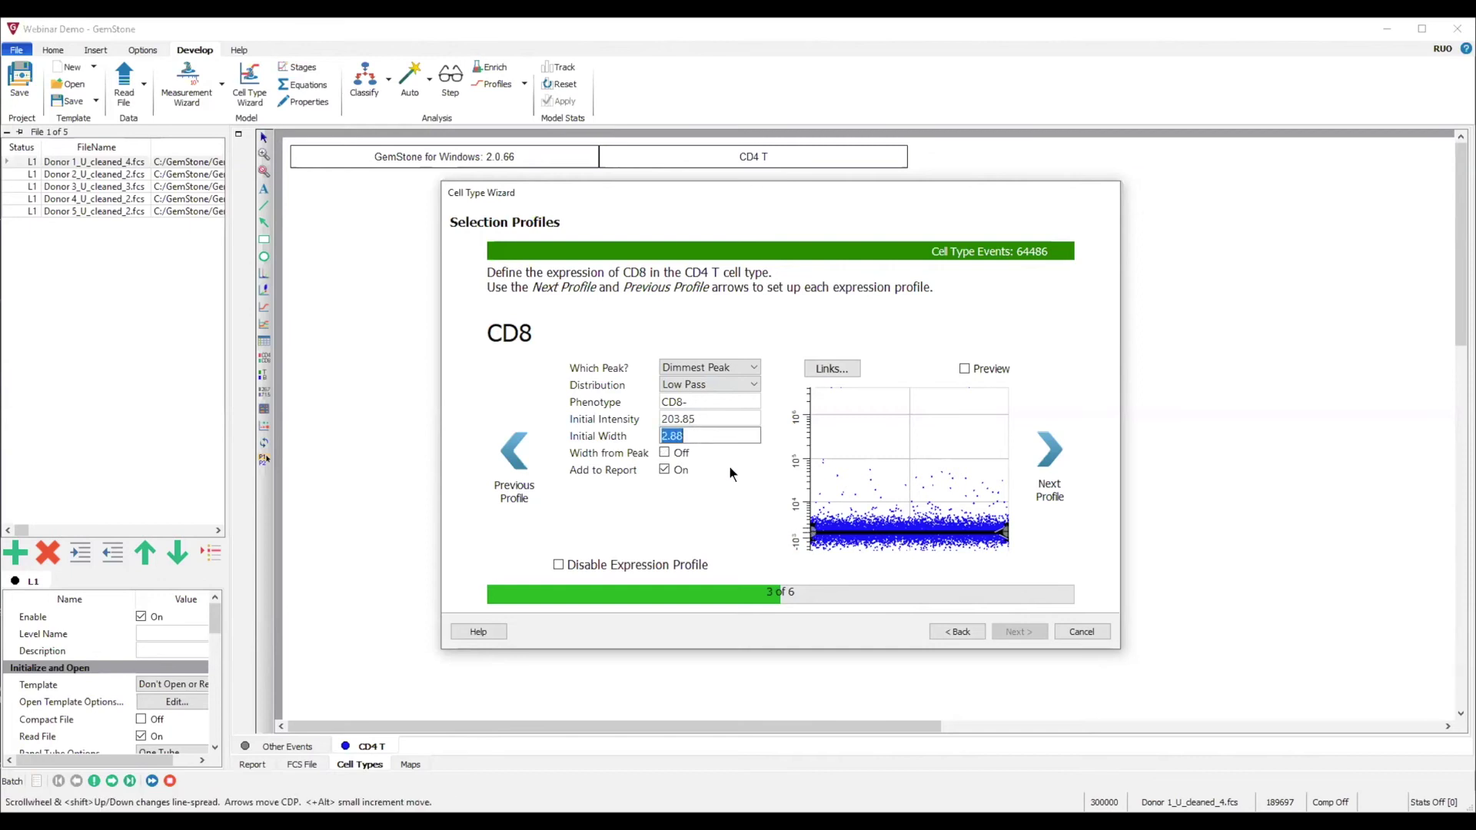
left_click(809, 530)
scroll(810, 534, "up", 4)
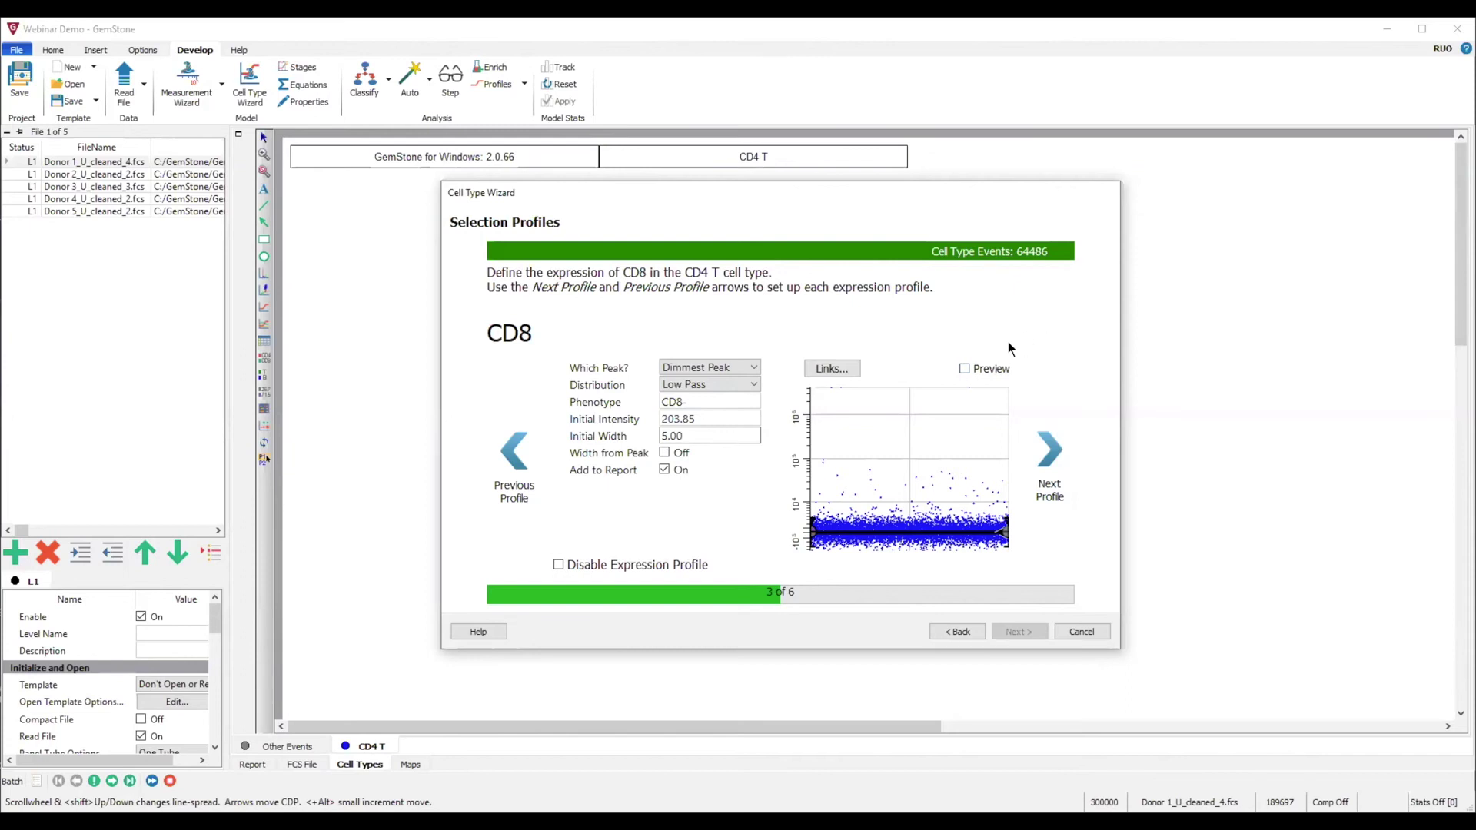
left_click(964, 369)
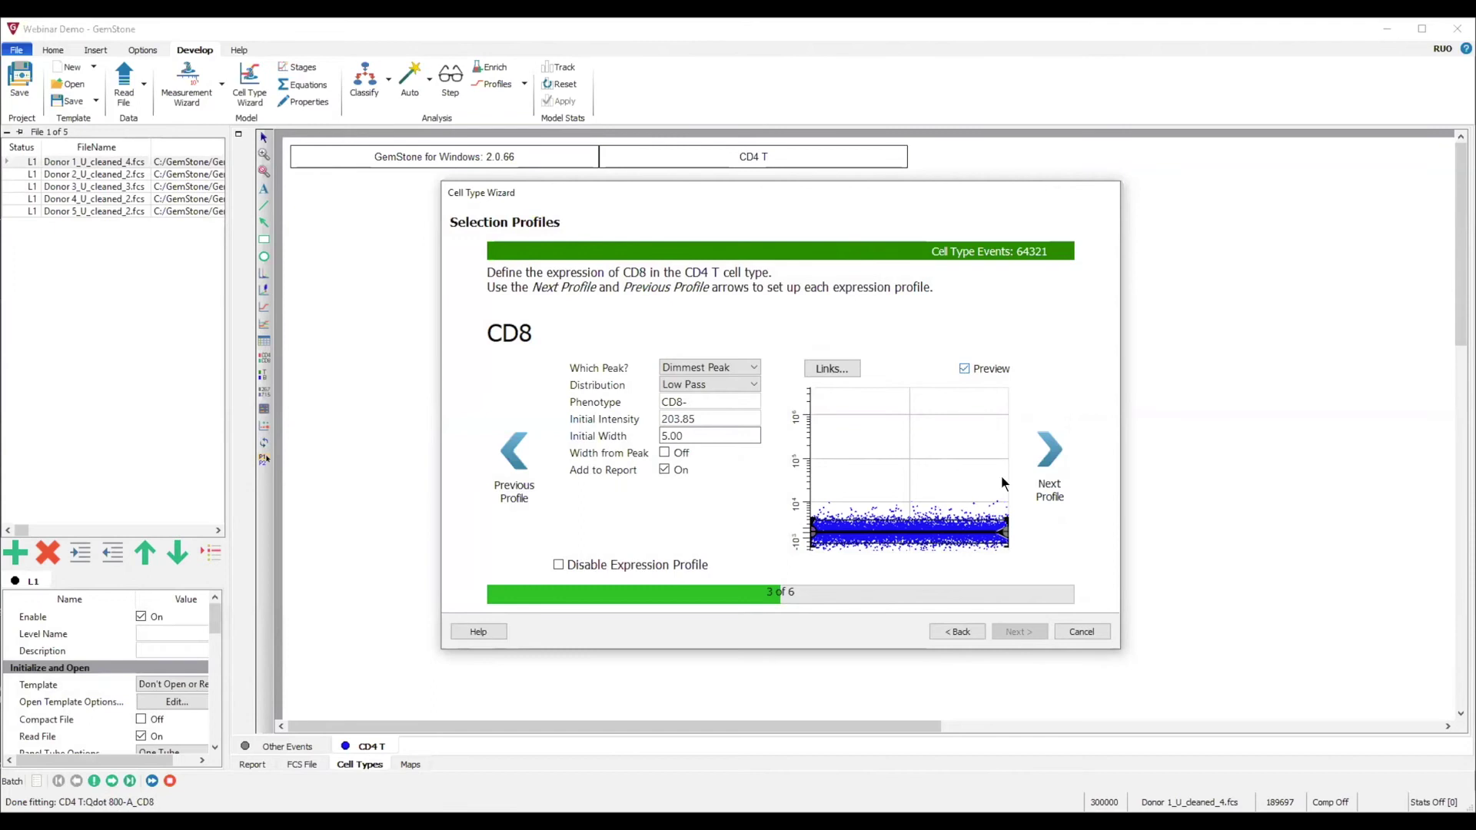
left_click(1044, 447)
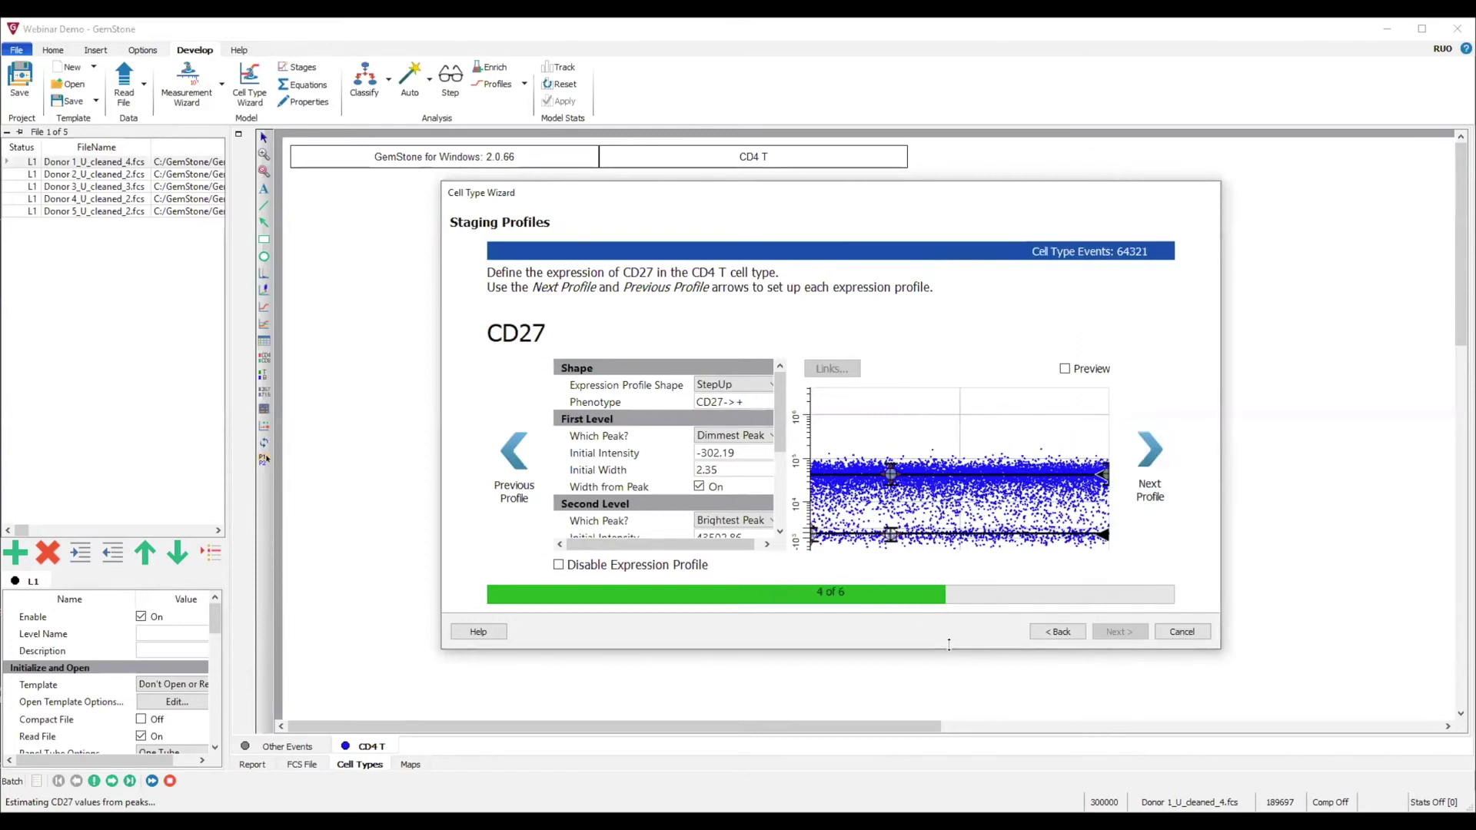
Step: Enlarge the wizard window and set the CD27 expression profile shape to StepDown
left_click_drag(948, 644, 949, 706)
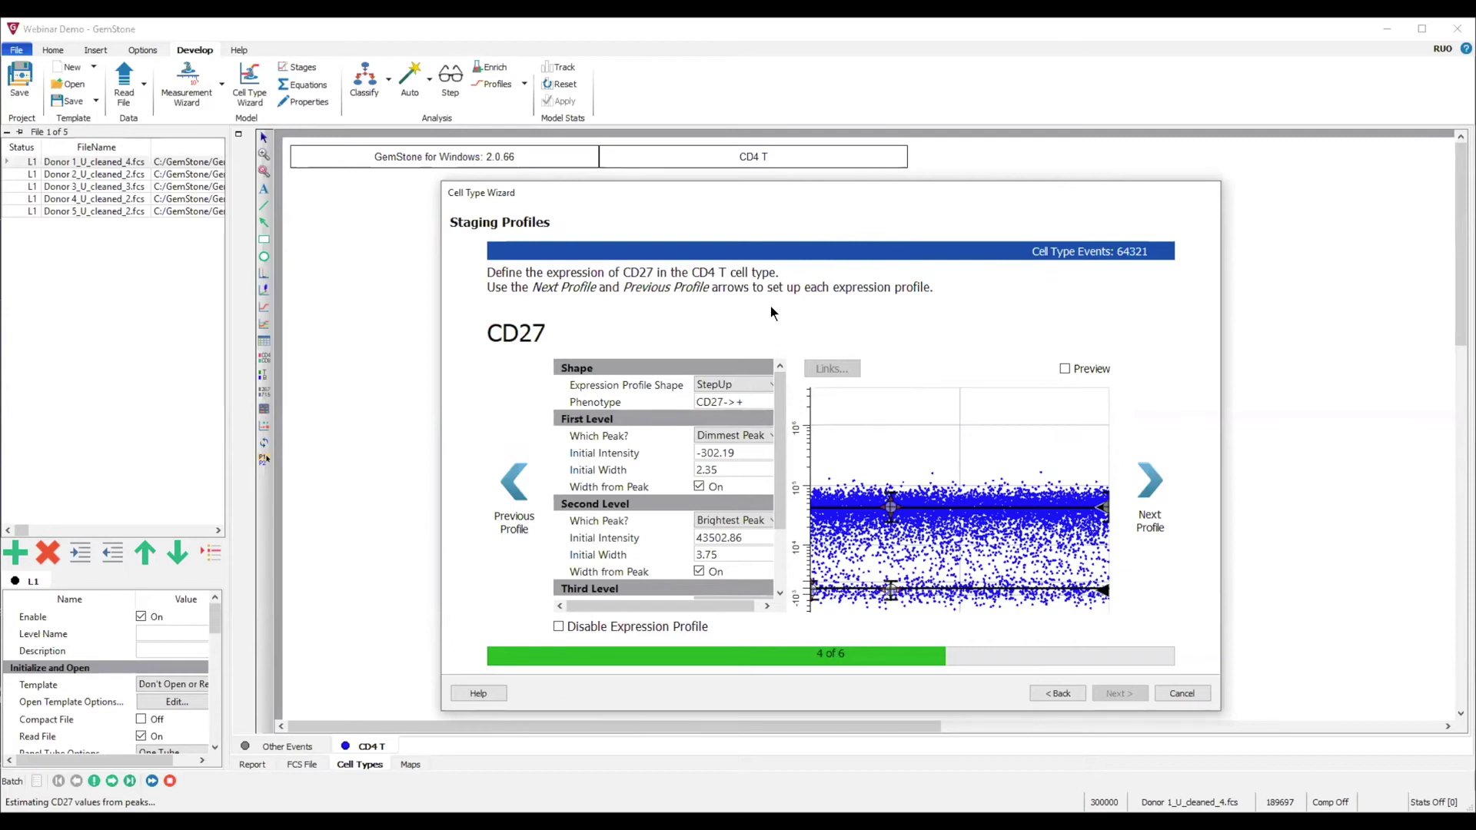
left_click(744, 384)
left_click(746, 416)
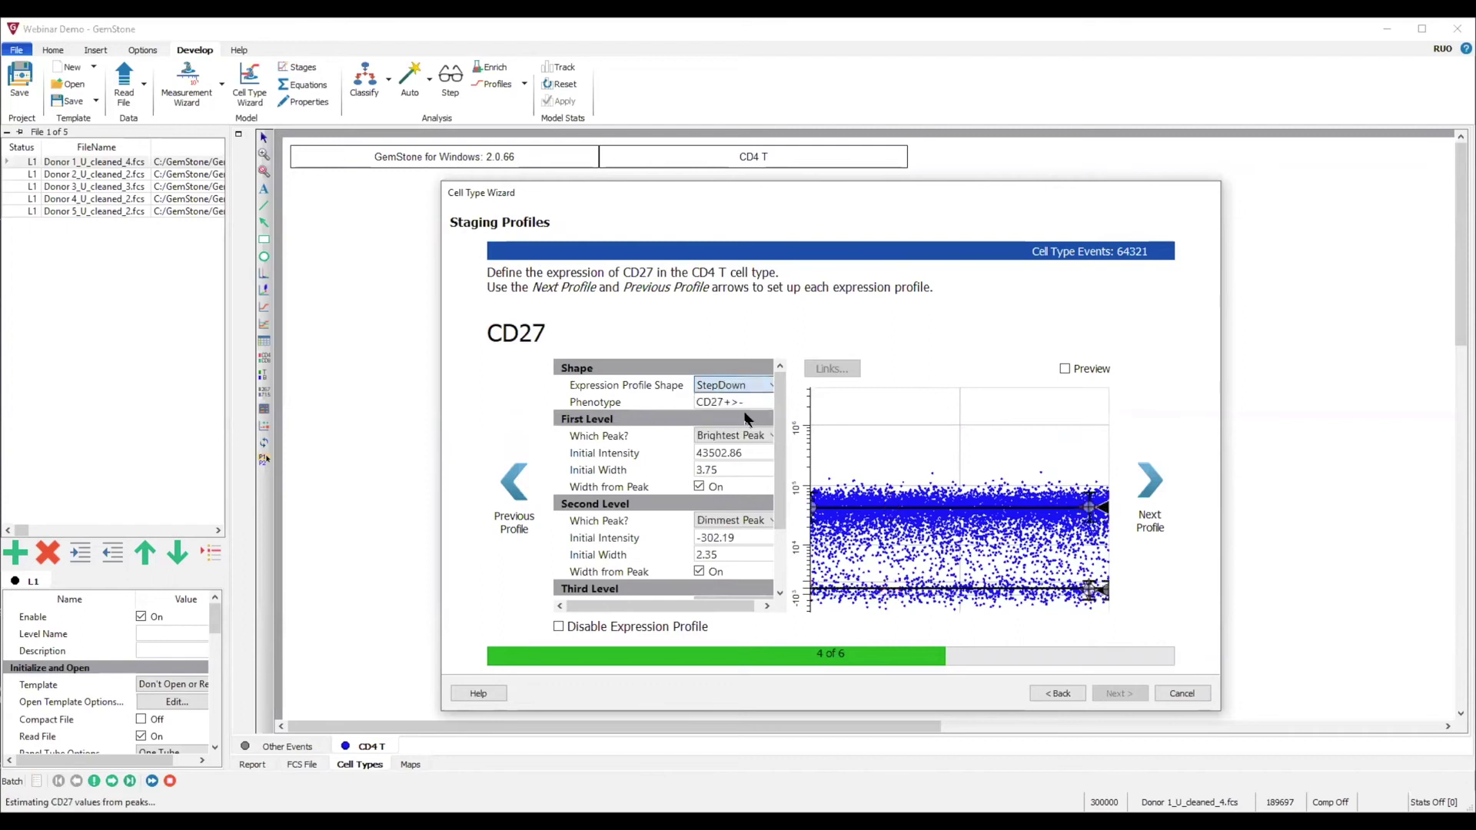
Step: Disable Width from Peak on both CD27 levels, widen them to 8.15 and 7.35, preview the profile and continue to CCR7
left_click(699, 487)
left_click(697, 569)
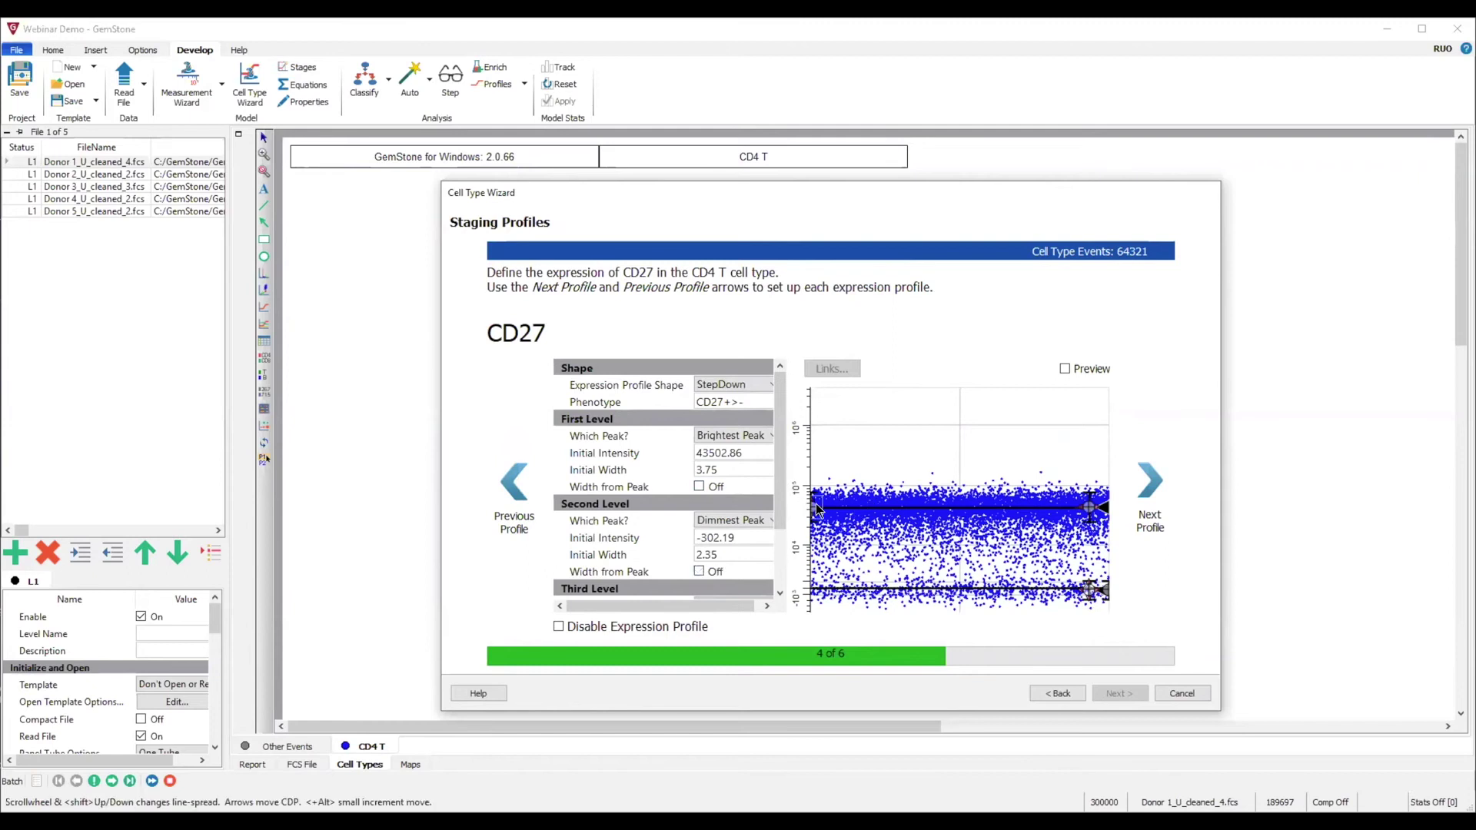
scroll(812, 509, "up", 5)
scroll(1087, 589, "up", 5)
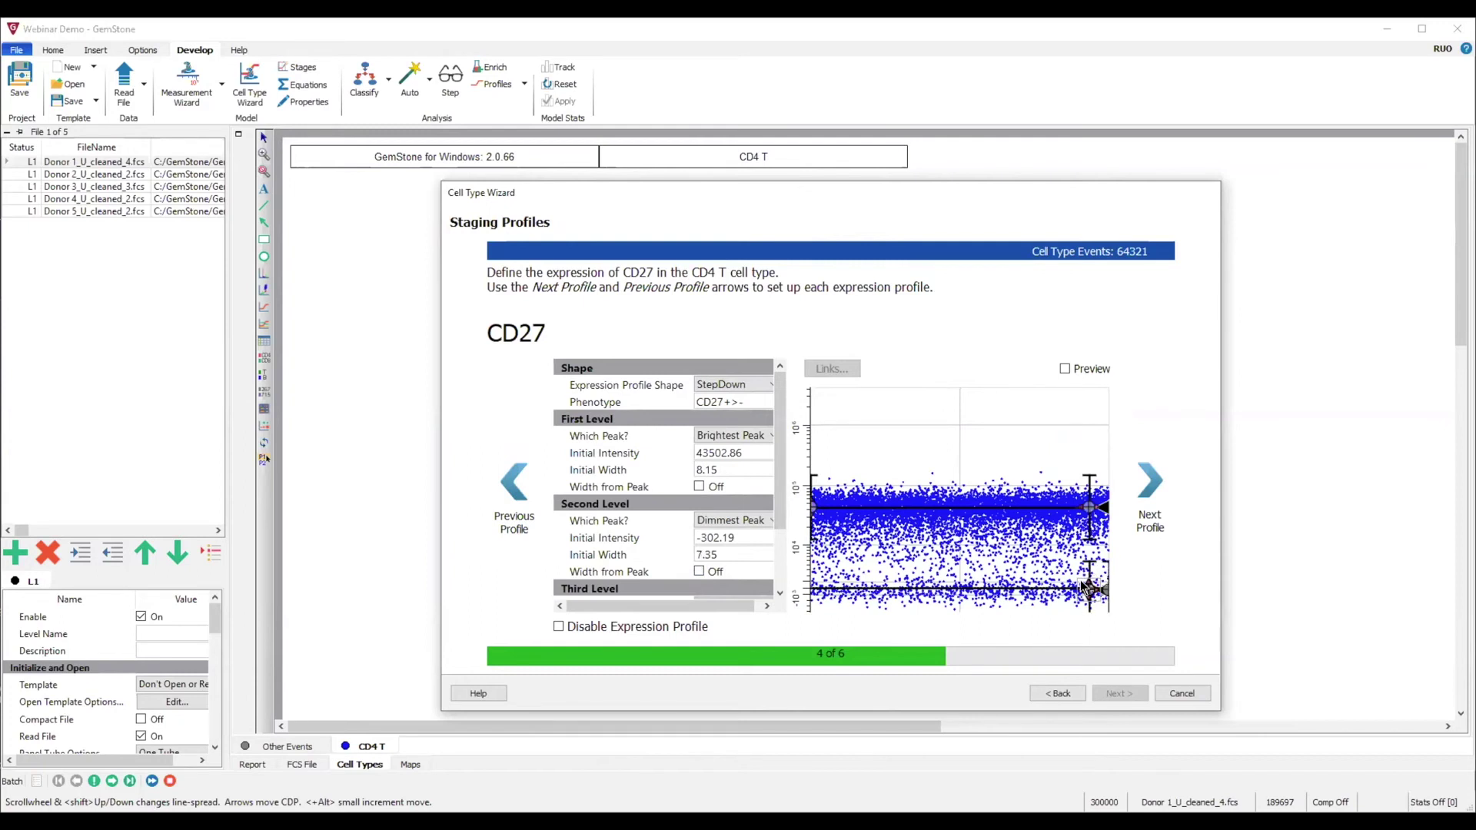
left_click(1064, 369)
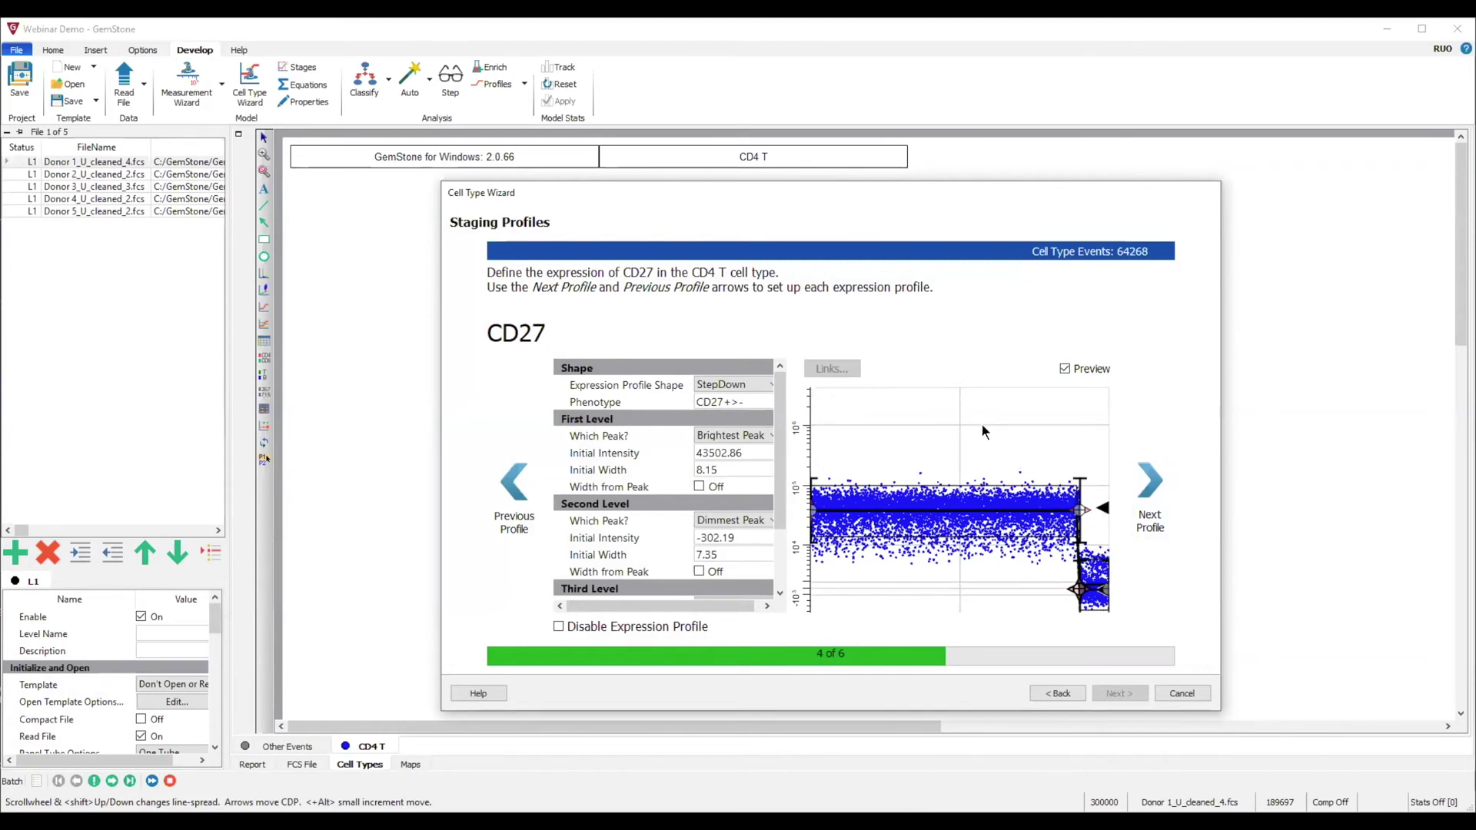
left_click(1151, 487)
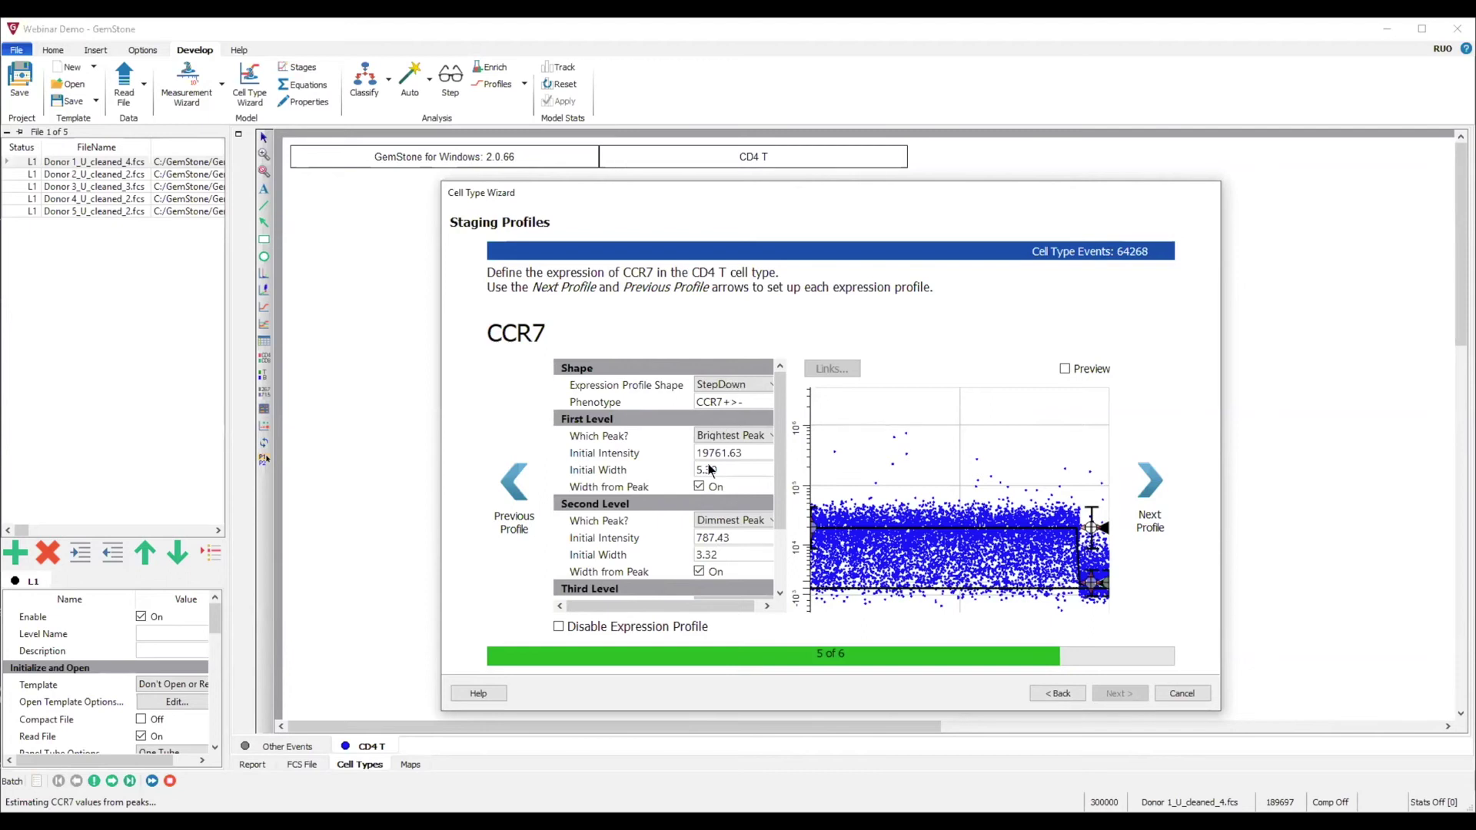
Step: Disable Width from Peak on both CCR7 levels, widen them to 6.50 and 6.32, preview the profile and continue to PD-1
left_click(699, 487)
left_click(699, 571)
scroll(812, 526, "up", 4)
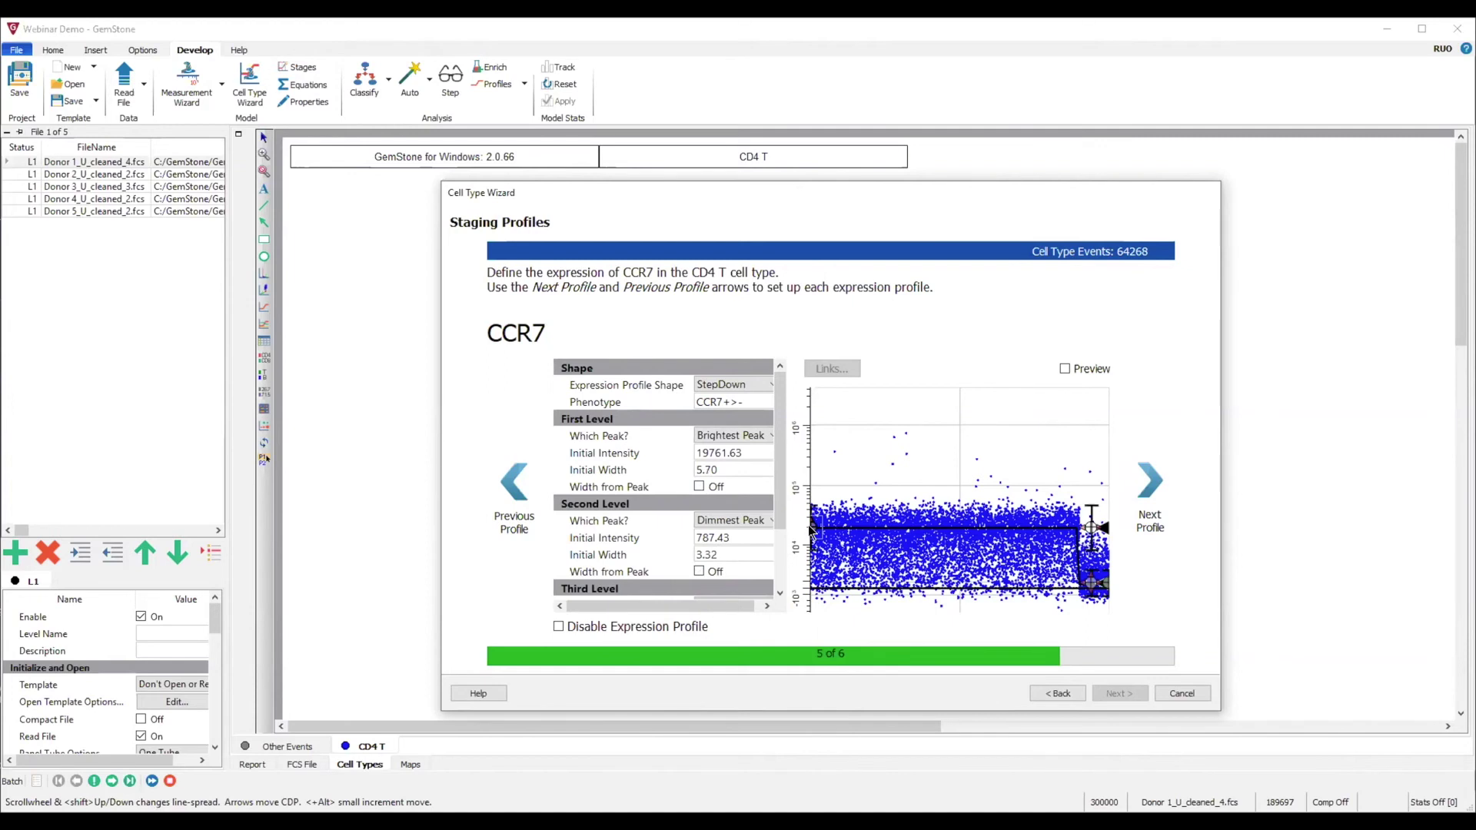
scroll(1090, 578, "up", 6)
scroll(1092, 581, "up", 1)
left_click(1064, 368)
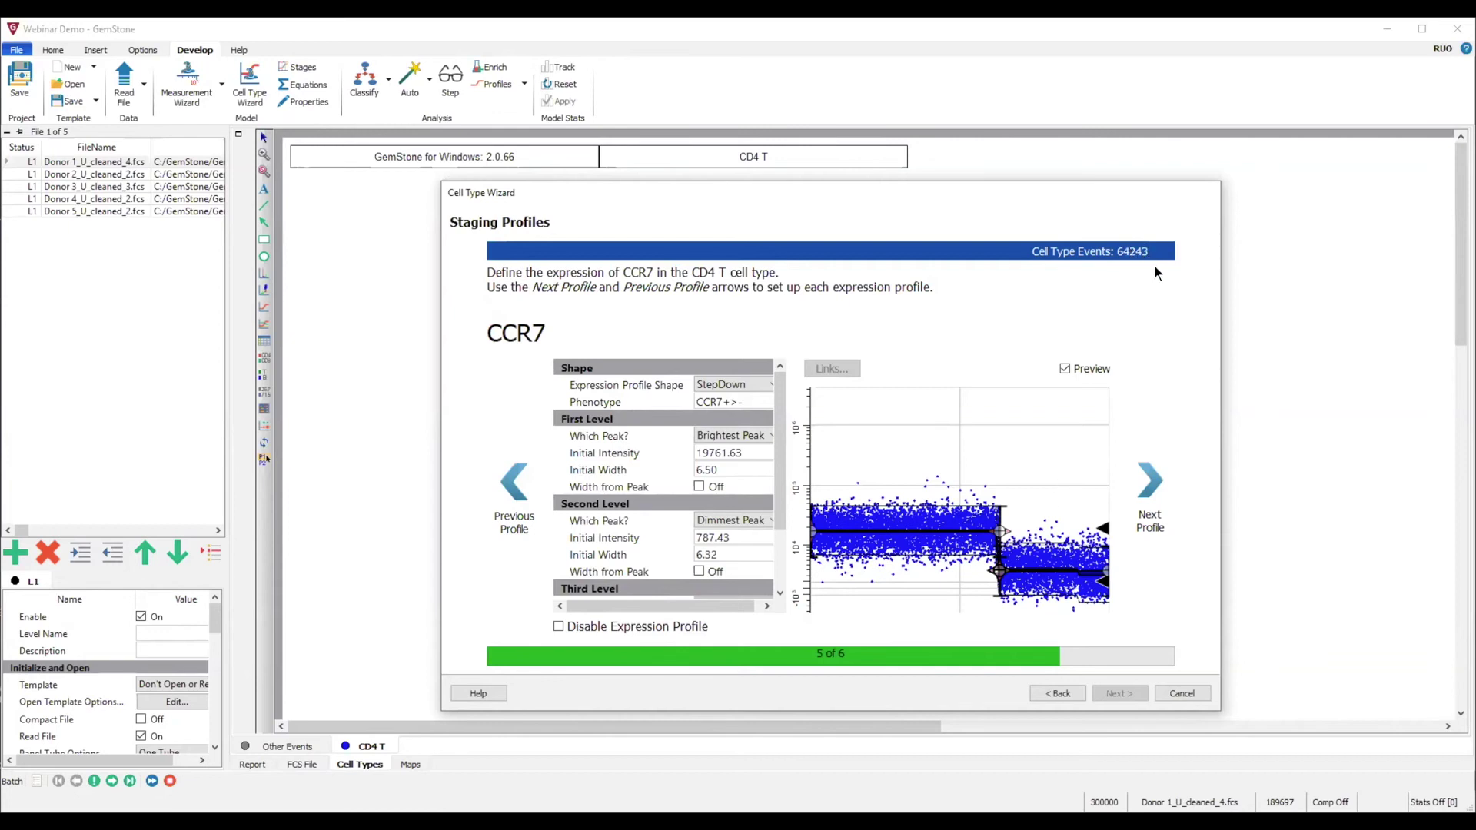
left_click(1143, 486)
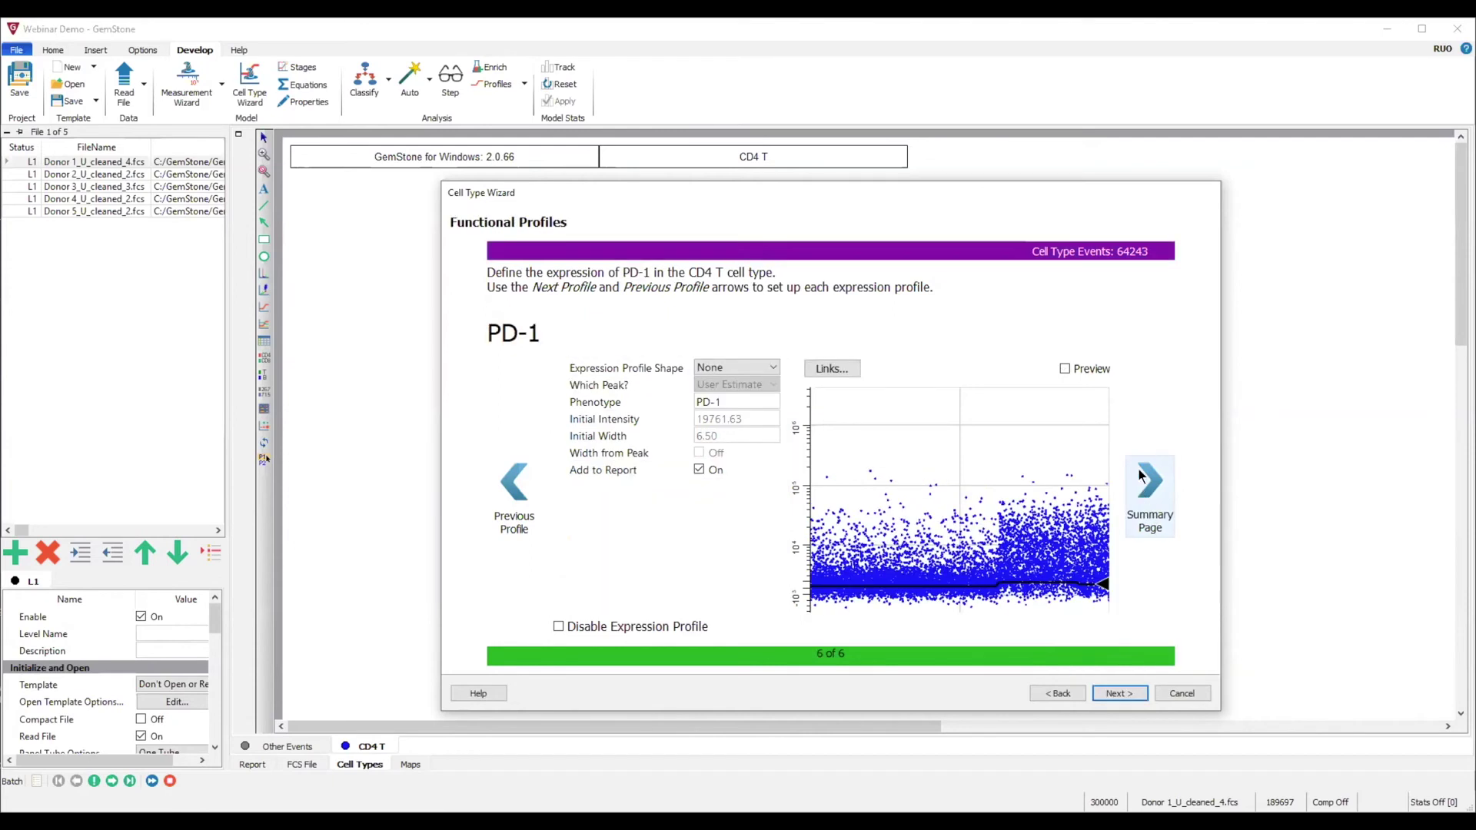
Step: Give PD-1 a Constant expression profile with Width from Peak disabled and an initial width of 4.00, and preview it
left_click(755, 361)
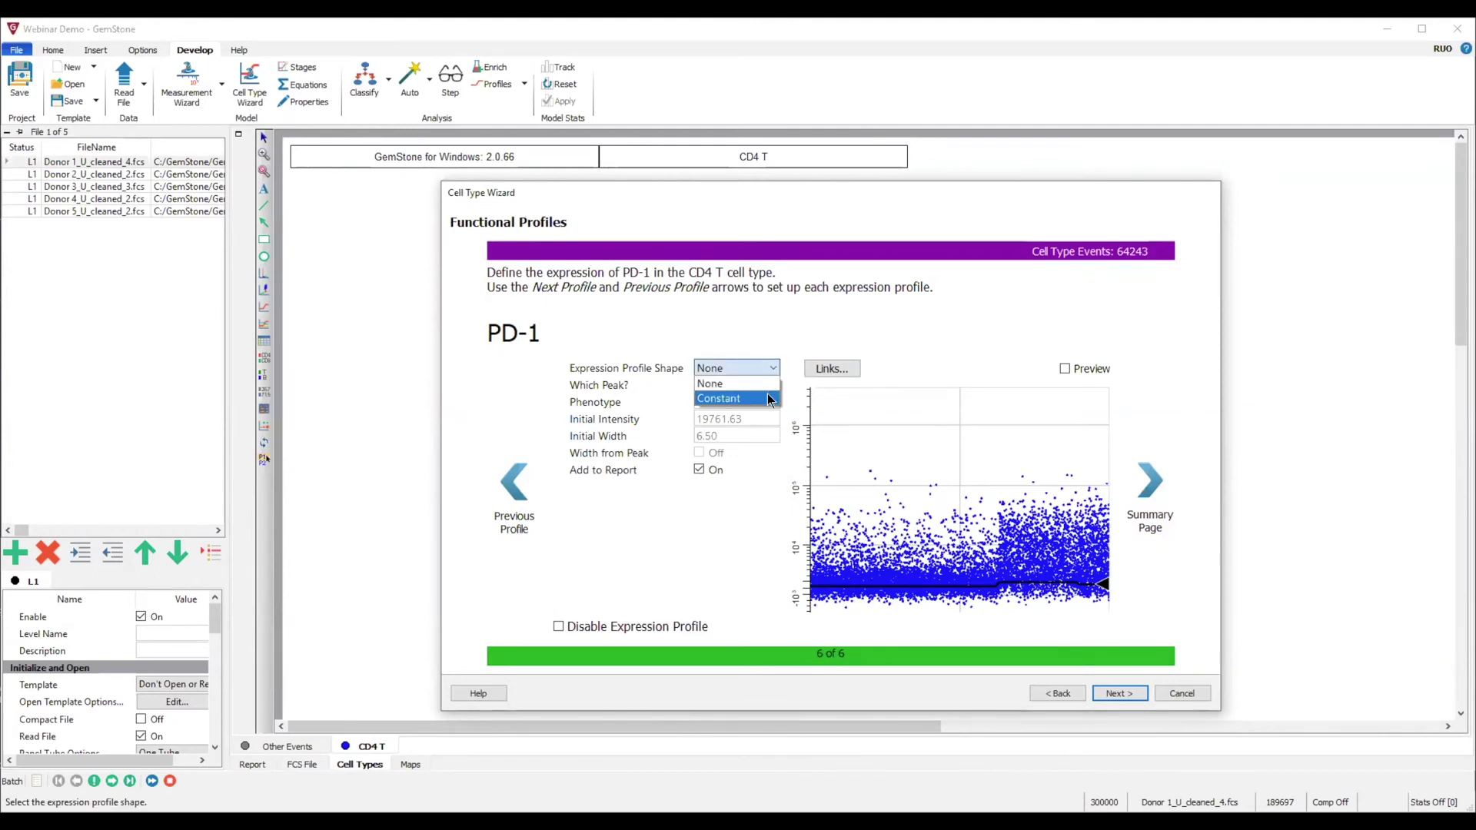
left_click(761, 387)
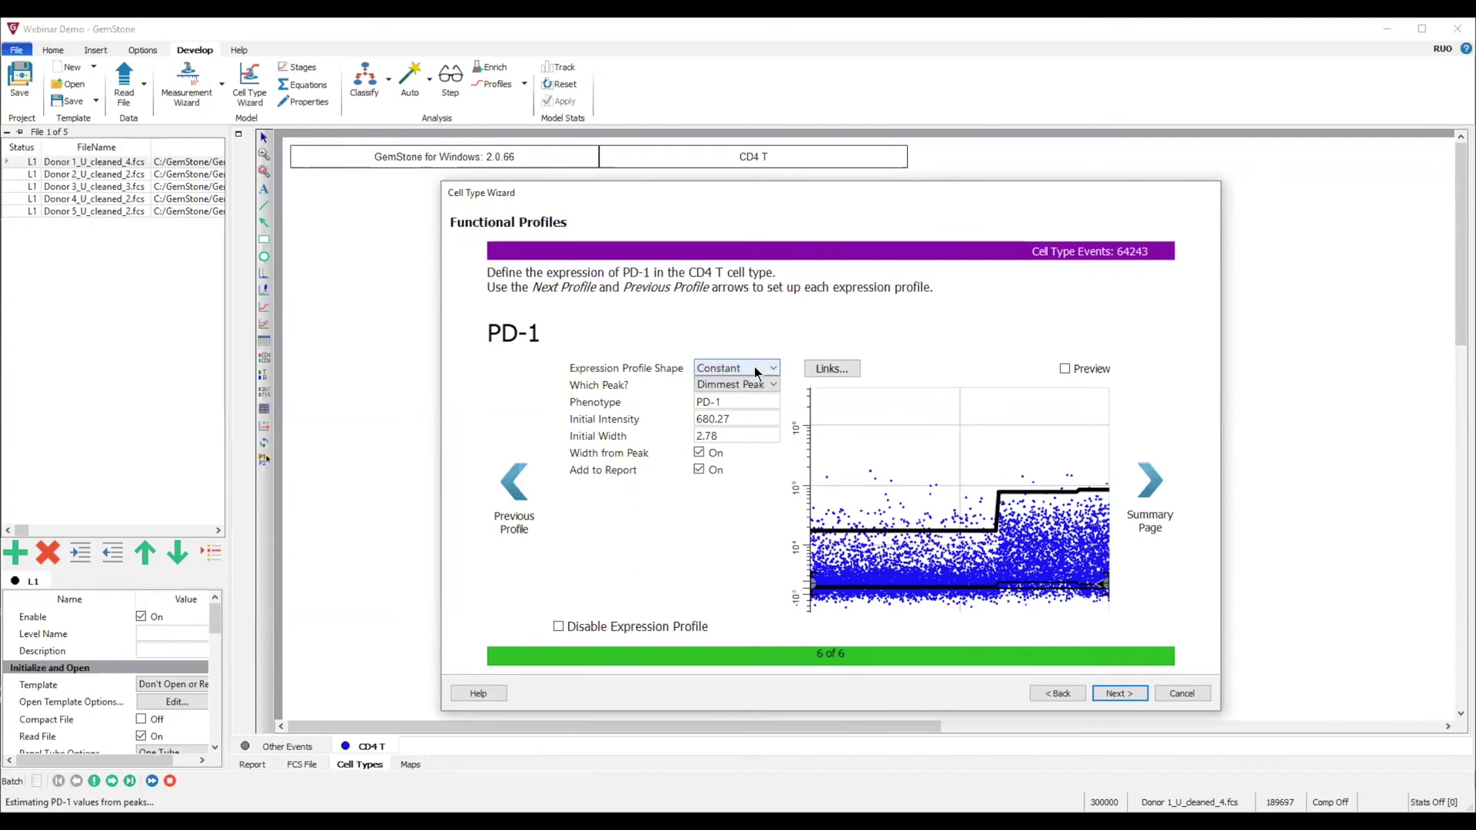
left_click(699, 452)
type("4.00")
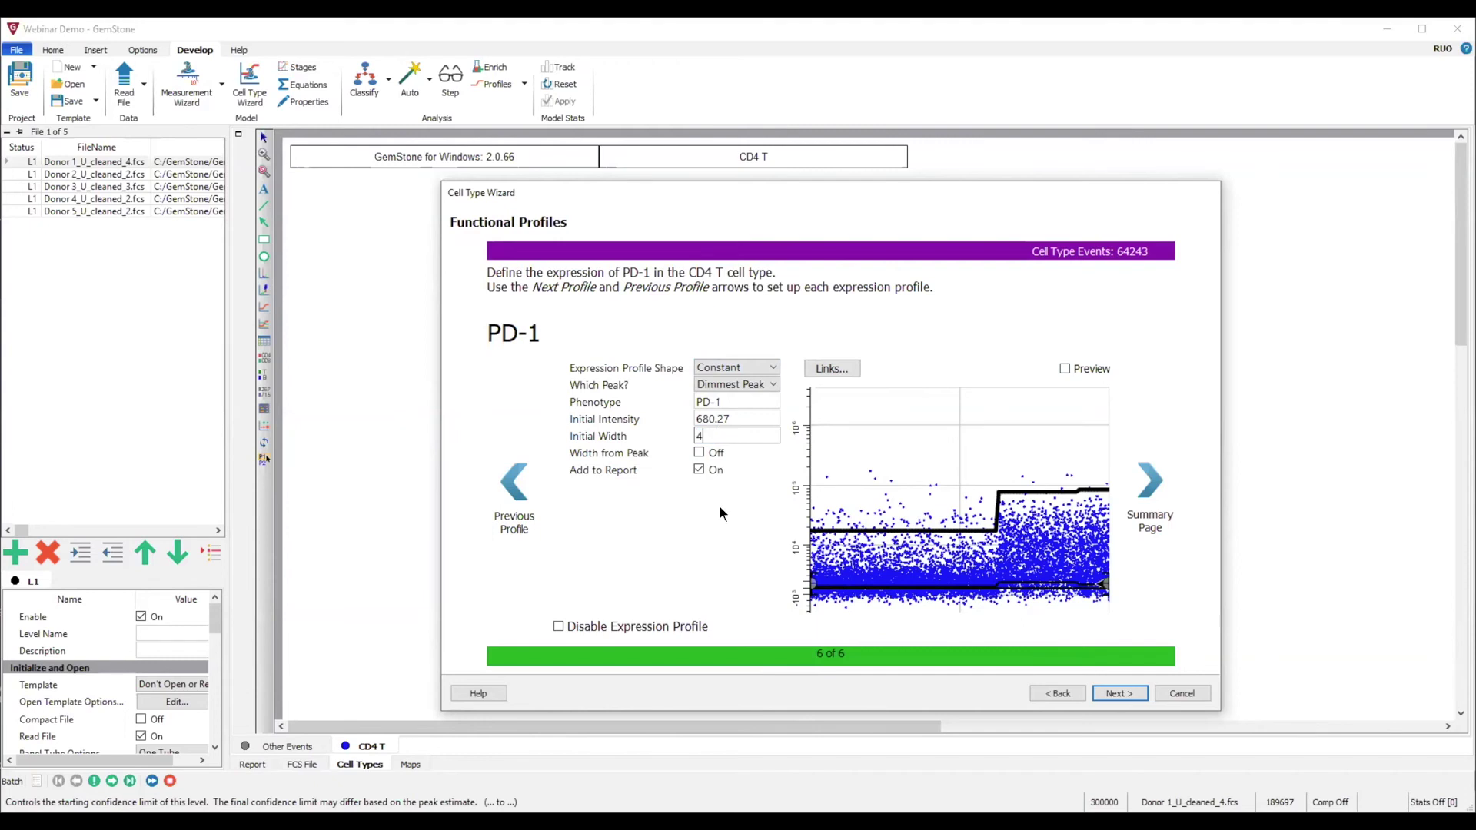
left_click(1065, 369)
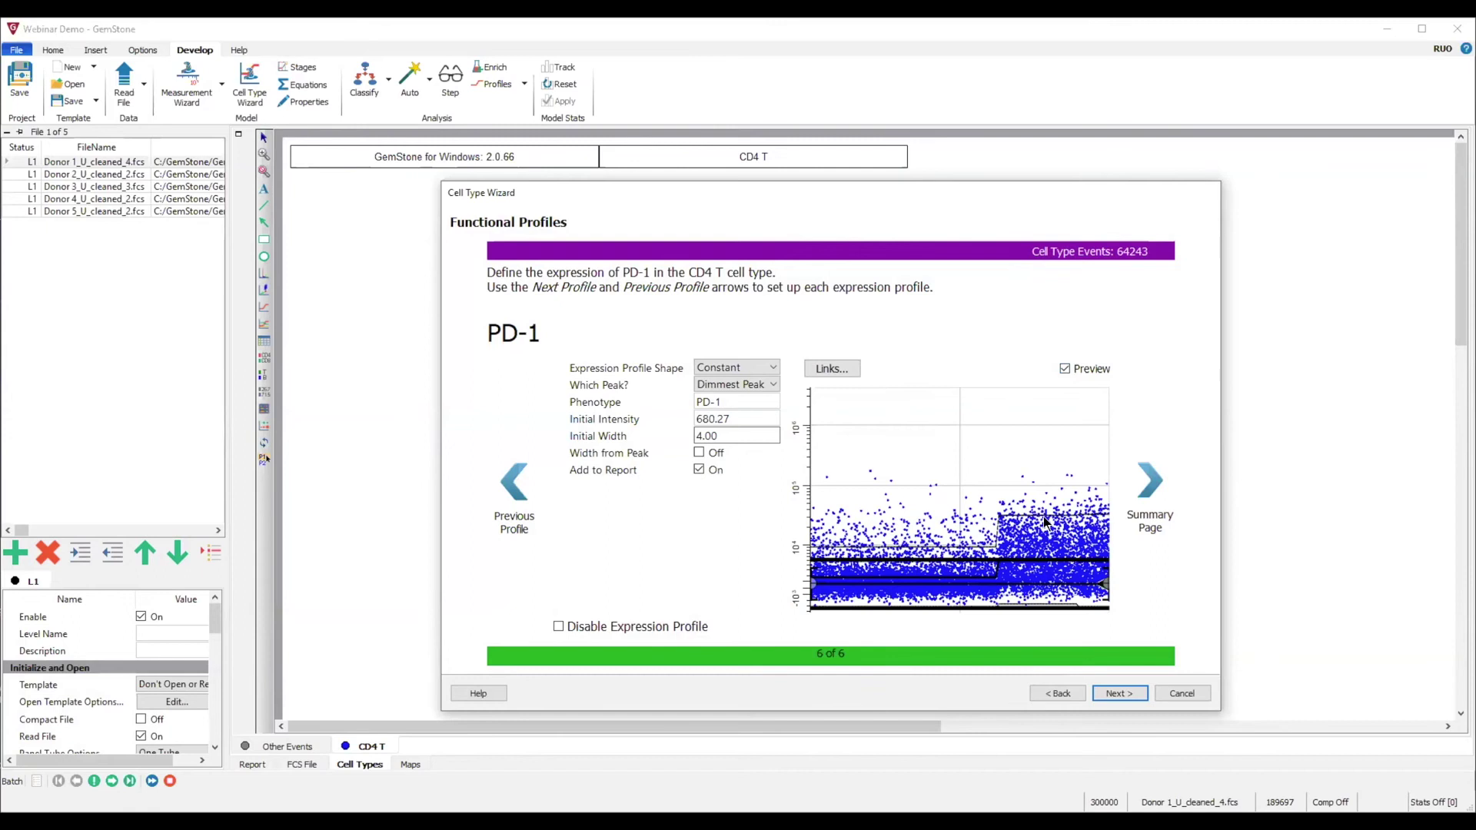
Step: Finish the Cell Type Wizard from its summary, saving the template model, and refresh the CD4 T report's heading and median table
left_click(1151, 487)
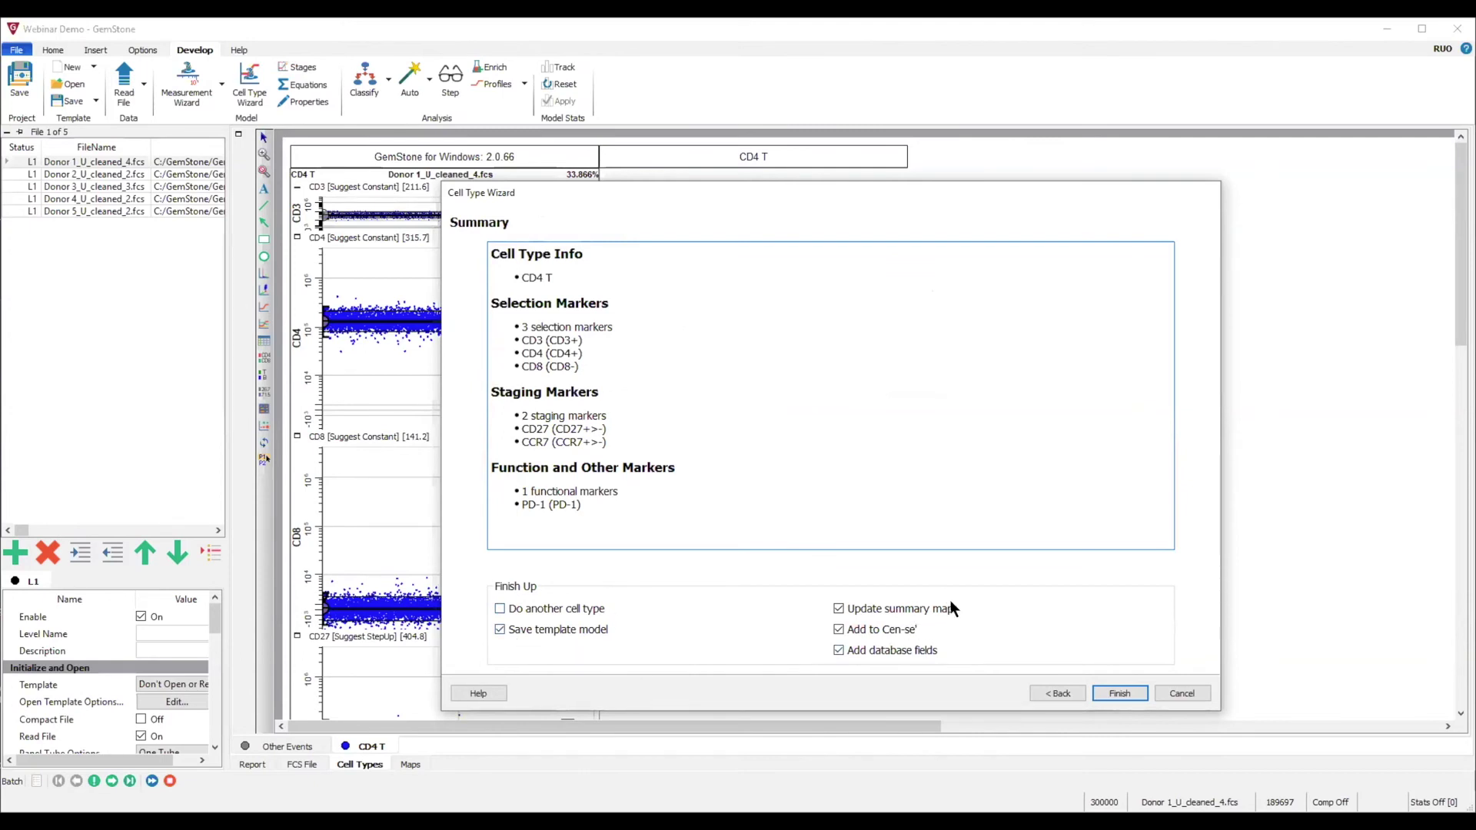
left_click(1120, 693)
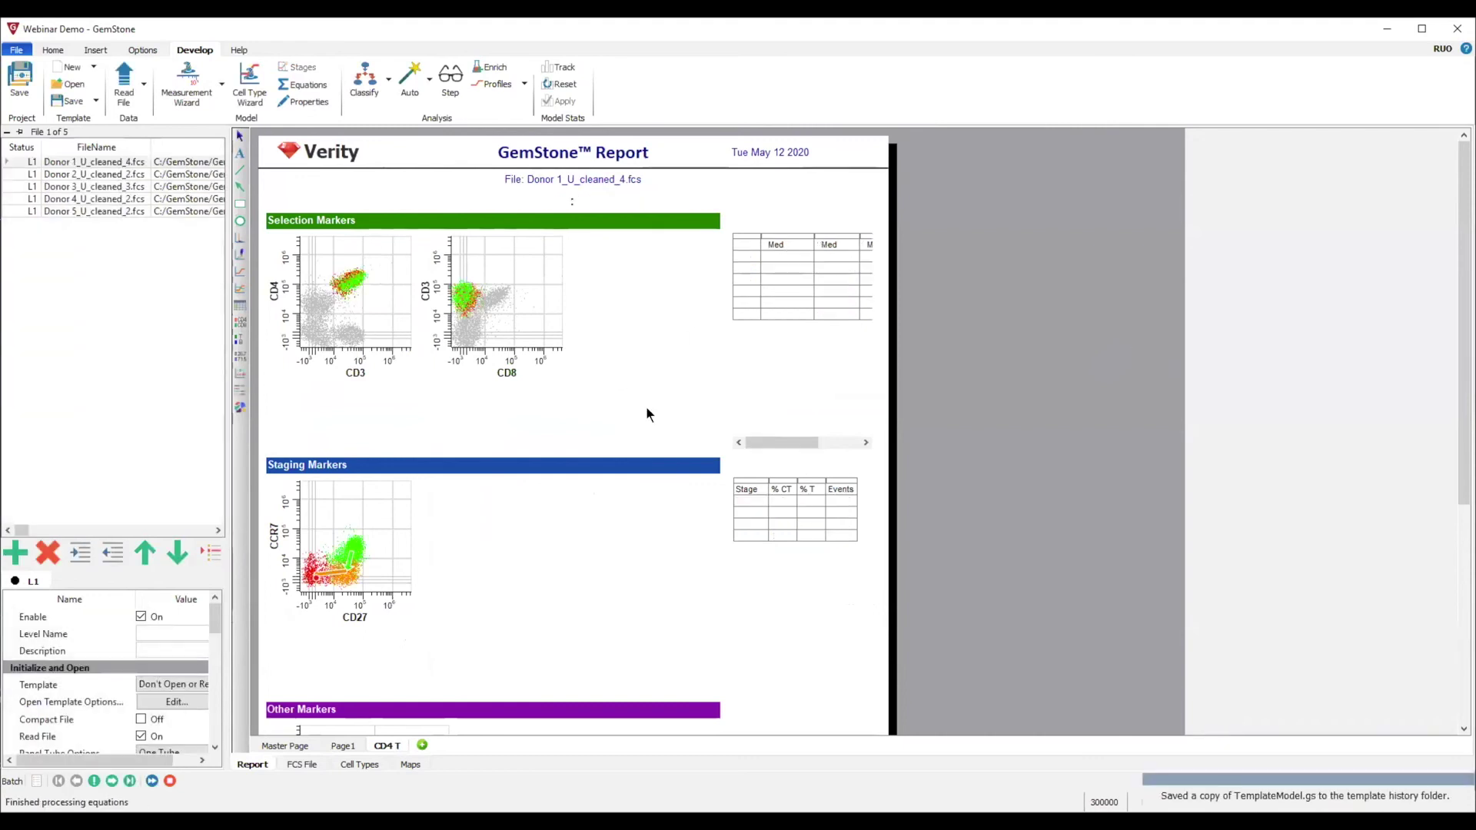
left_click(660, 201)
left_click(875, 247)
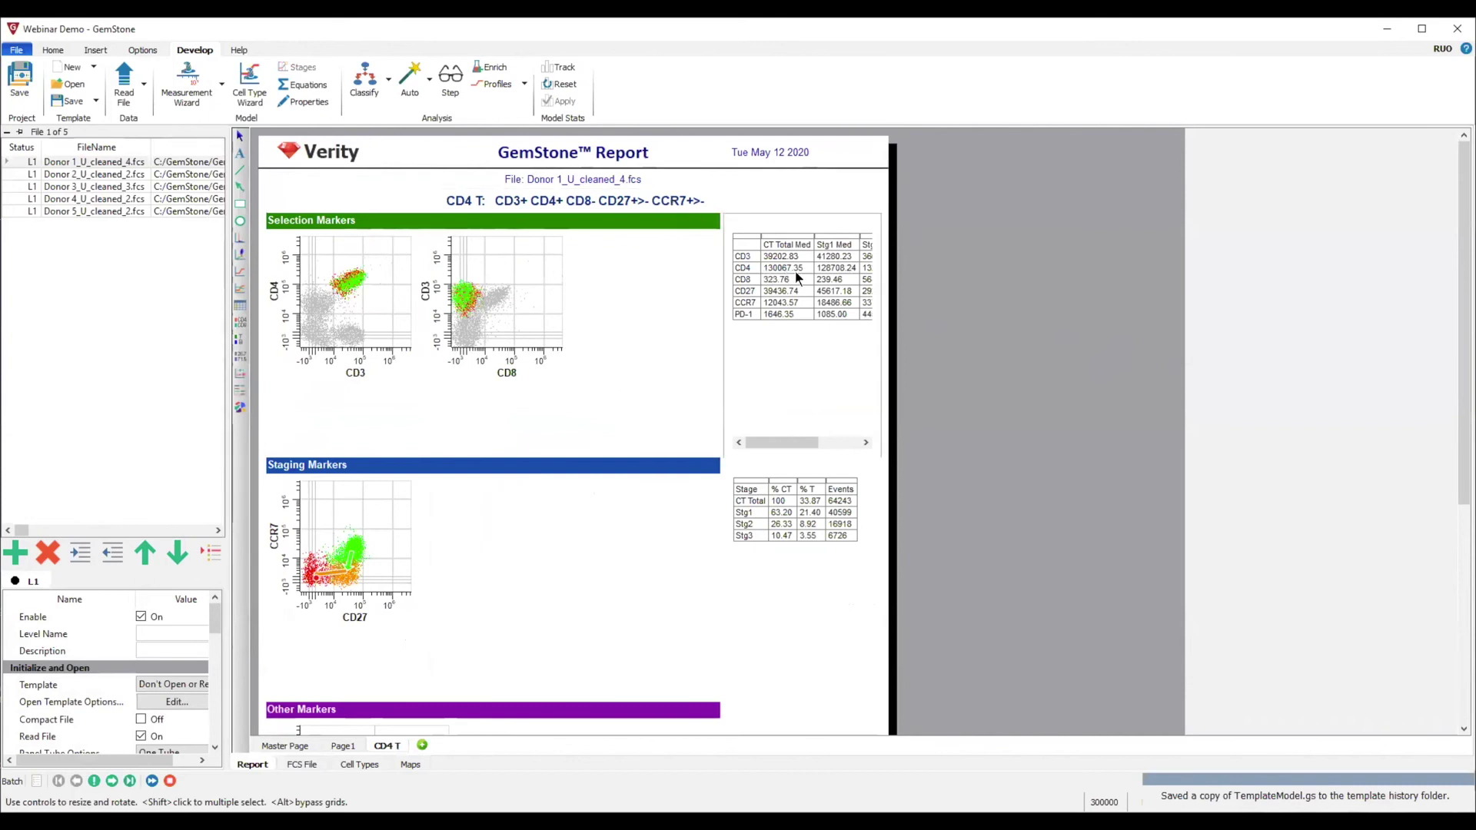
Step: Change the horizontal axis of the CD3 versus CD8 plot in the report to CD4
left_click(510, 371)
left_click(510, 371)
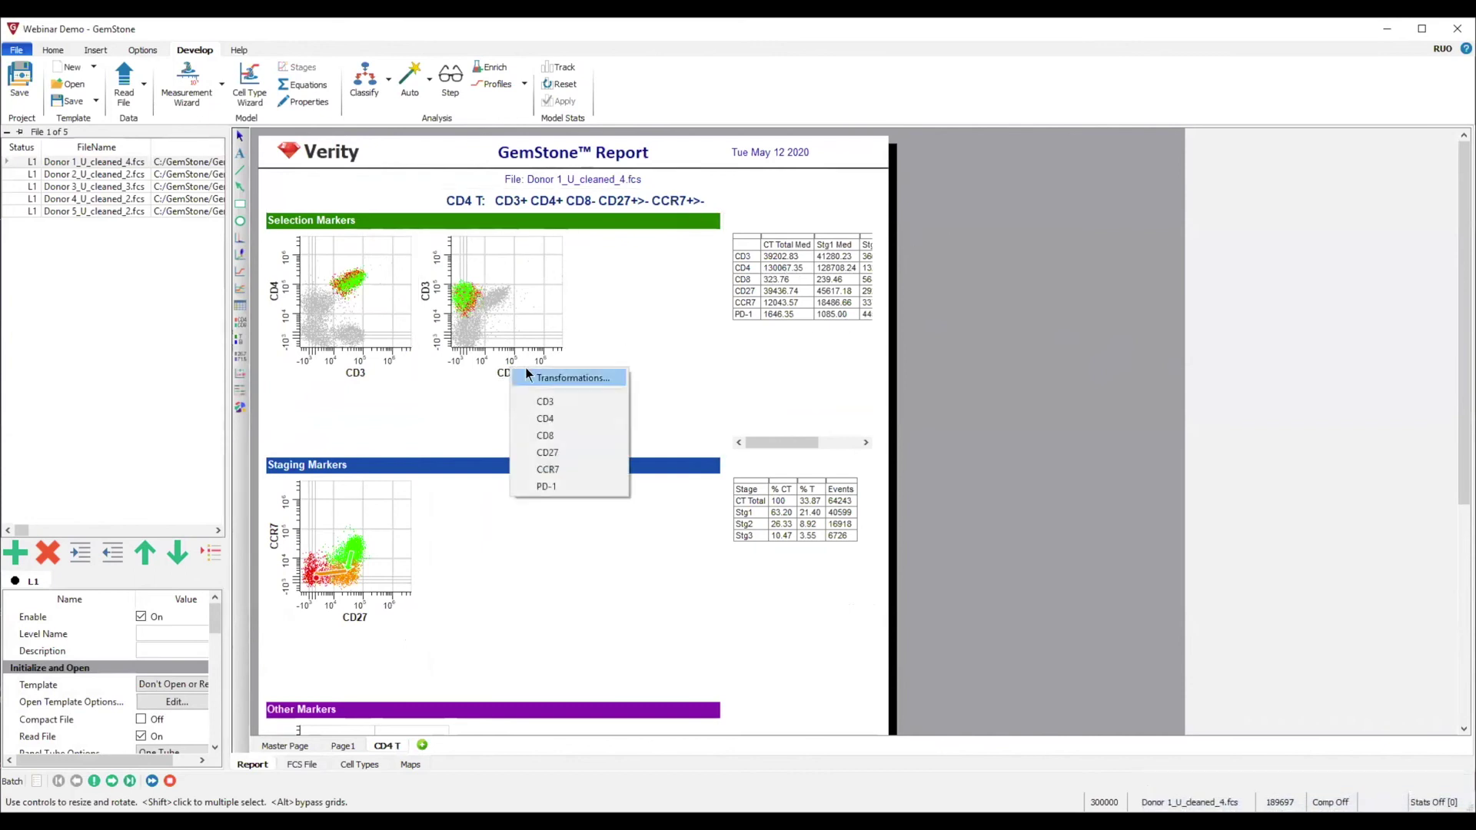
left_click(572, 418)
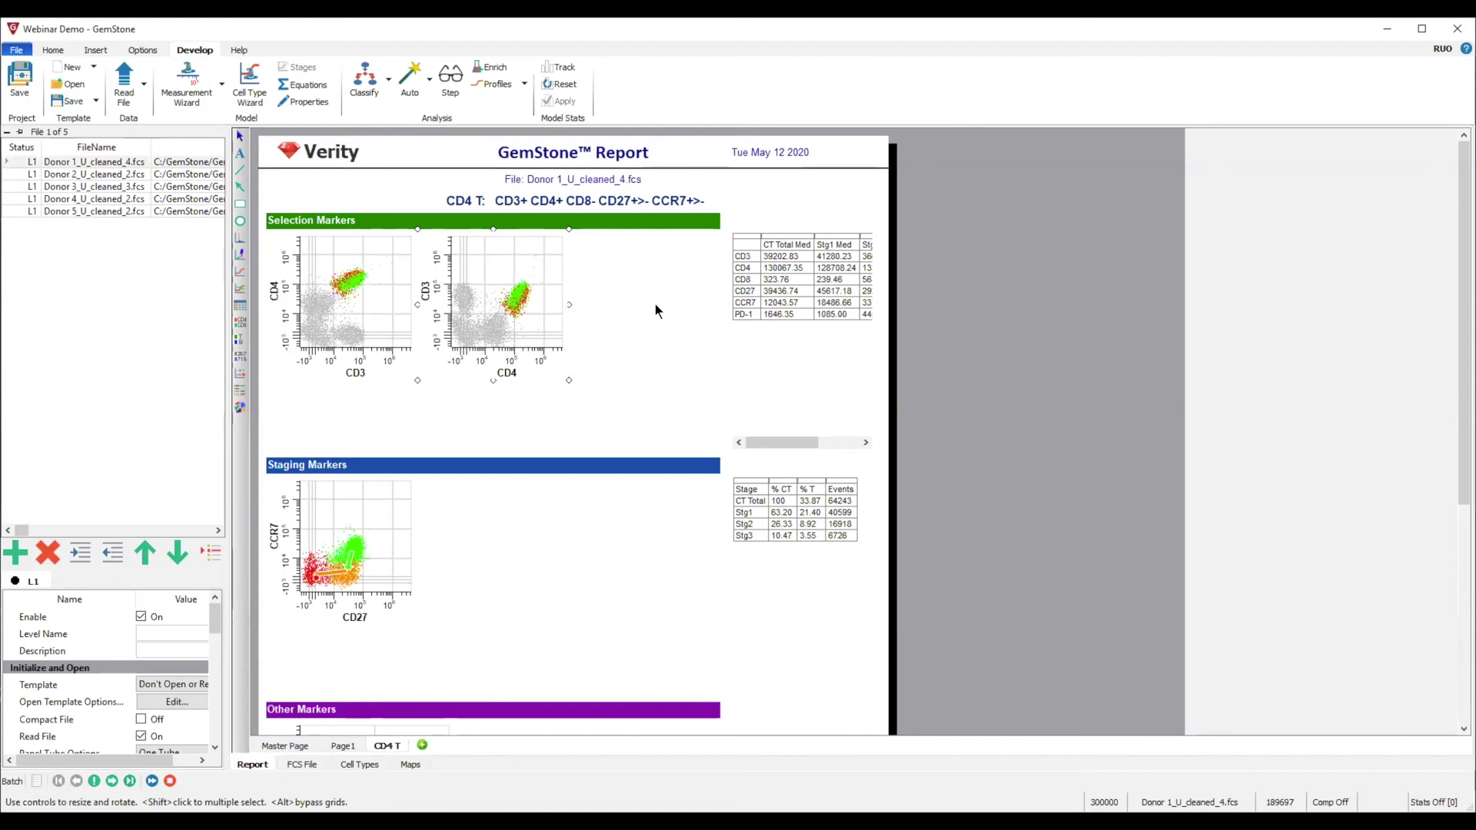
Step: Review the CD4 T expression profiles and progression plot among the cell types and return to the report
left_click(359, 764)
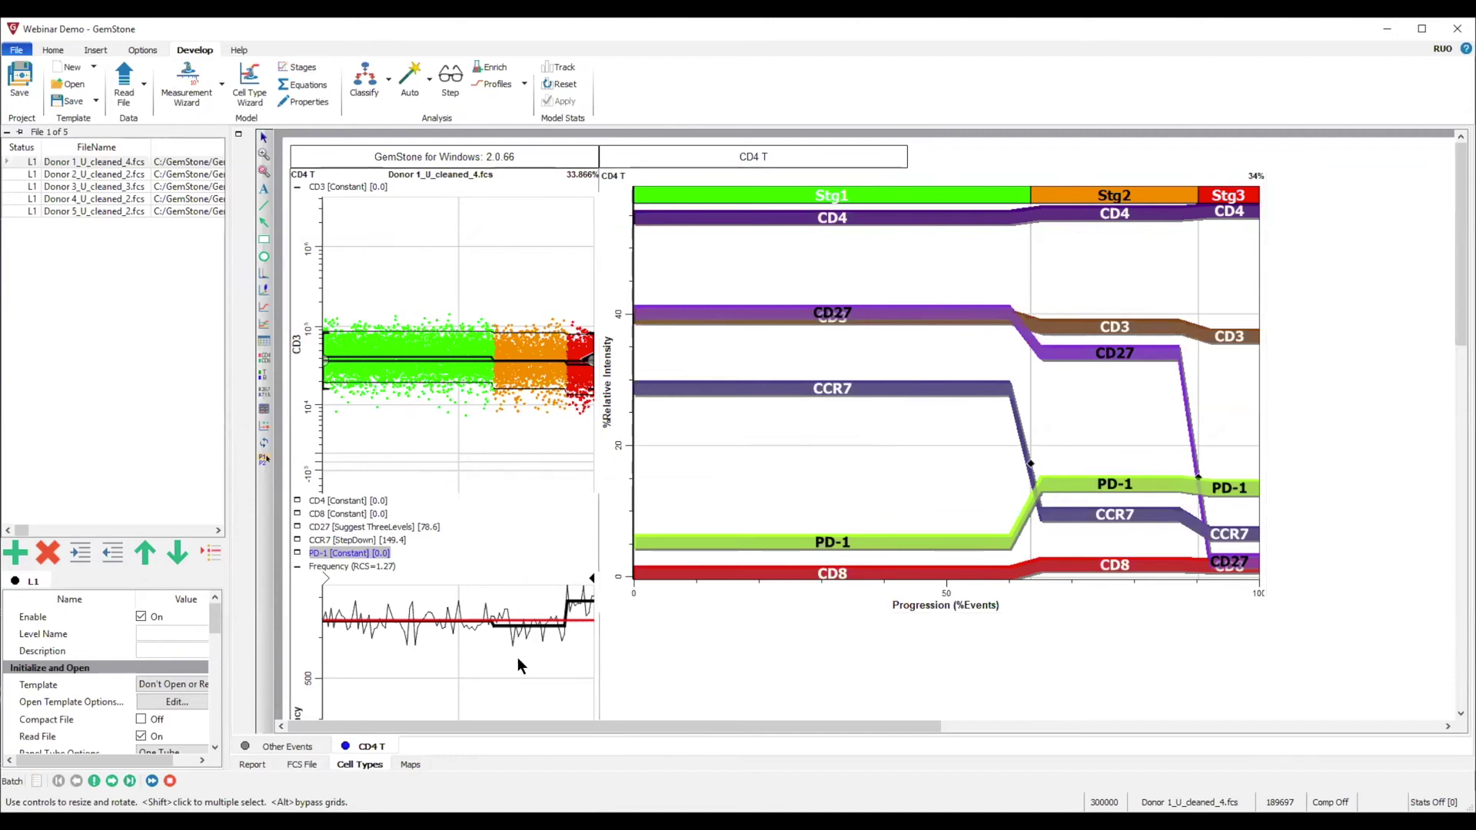
left_click(251, 765)
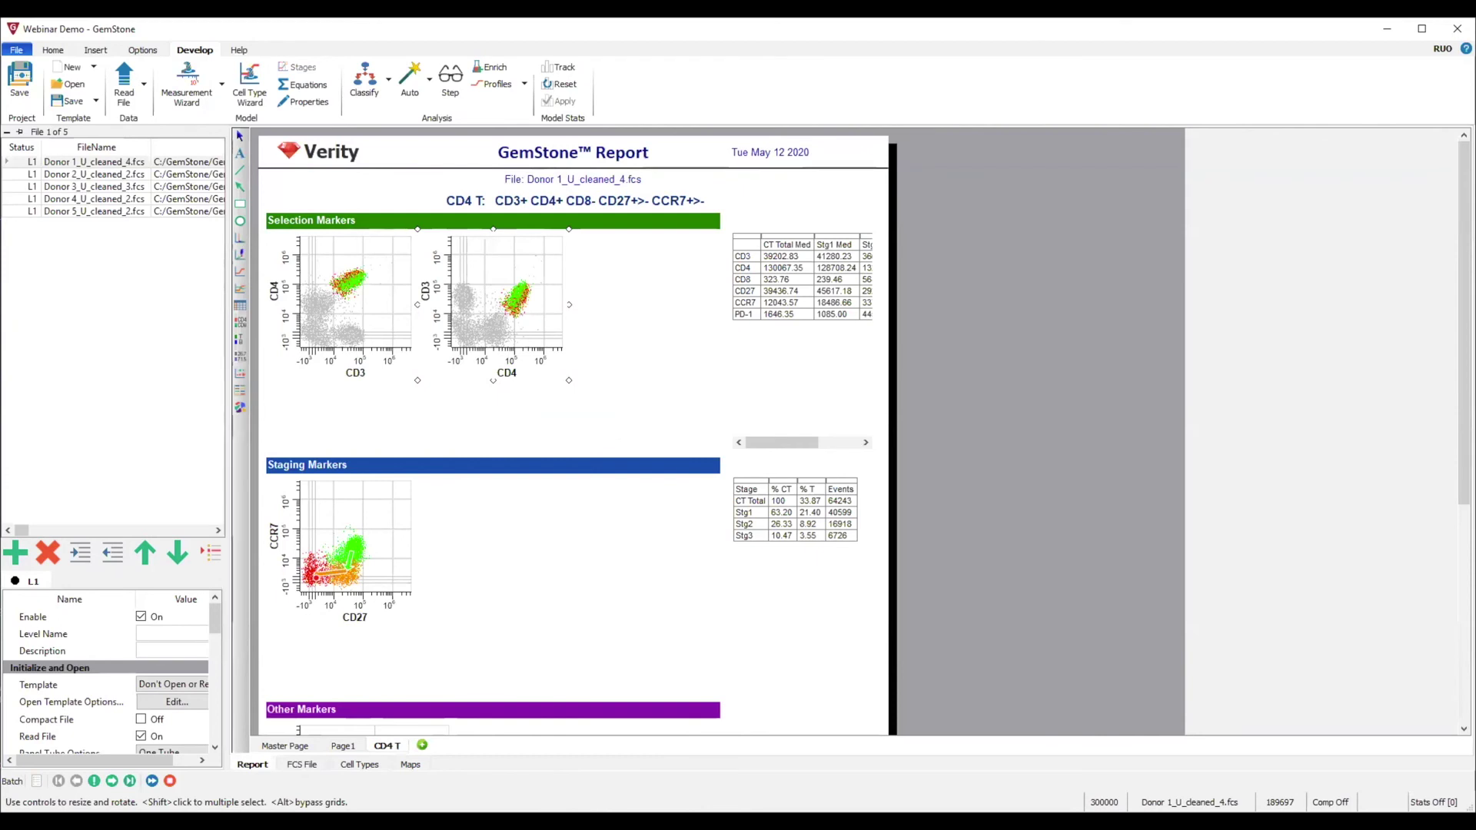
Step: Switch the active project to 33 Color Webinar
left_click(54, 50)
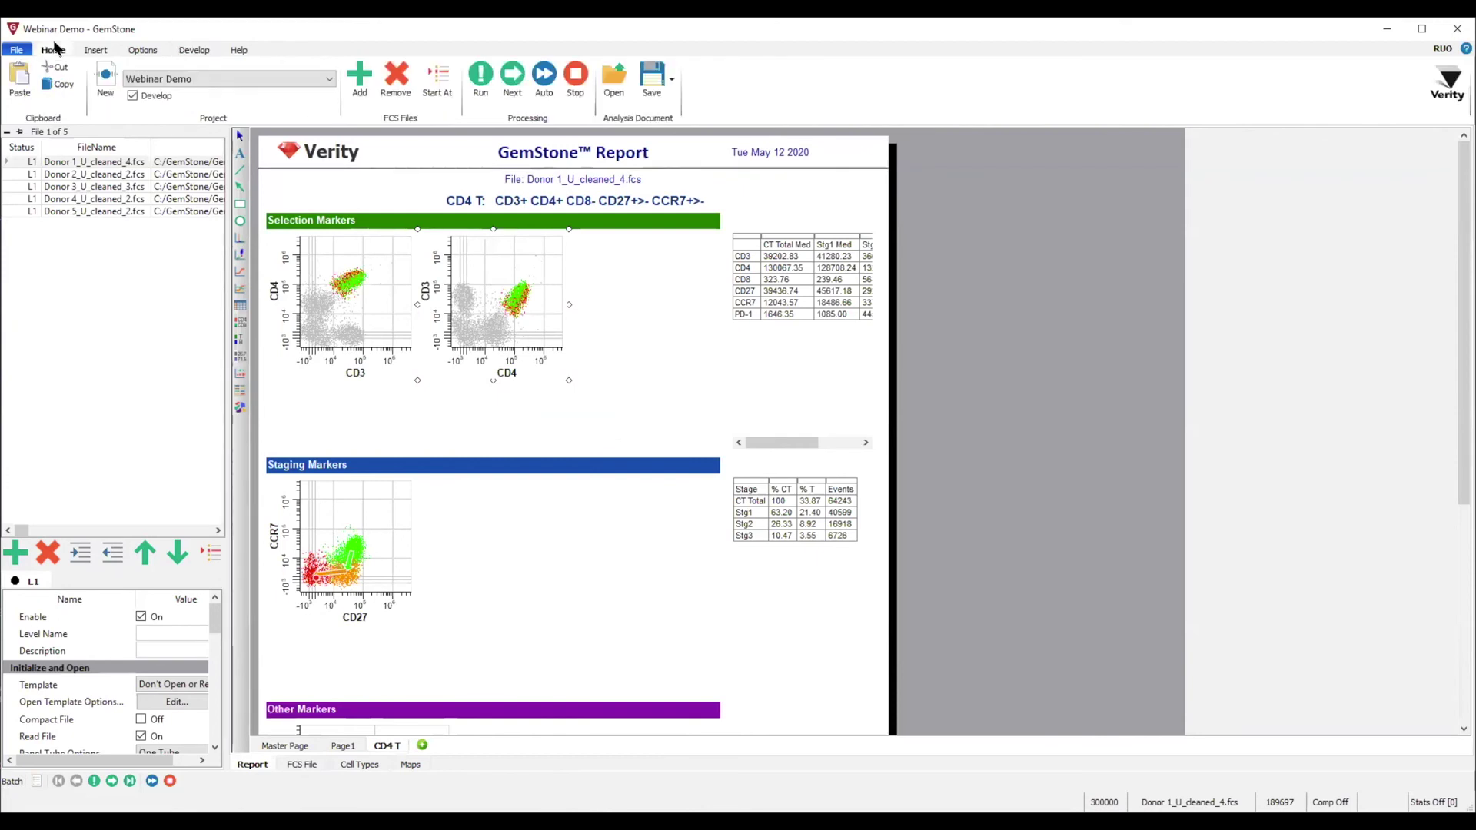
left_click(316, 73)
left_click(292, 94)
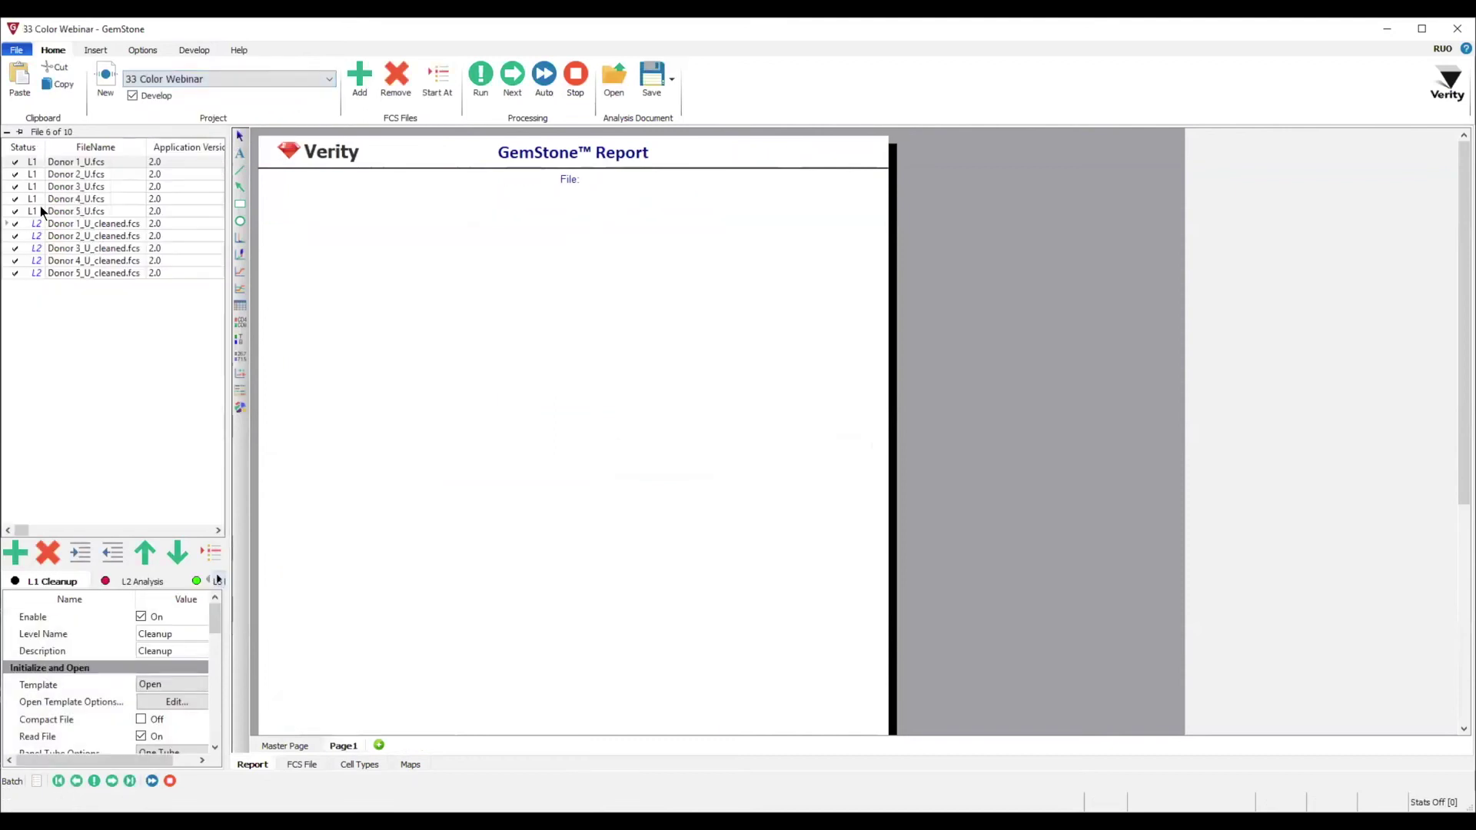
Step: Open the saved GemStone analysis of Donor 1_U_cleaned.fcs and display its Summary Map
double_click(81, 220)
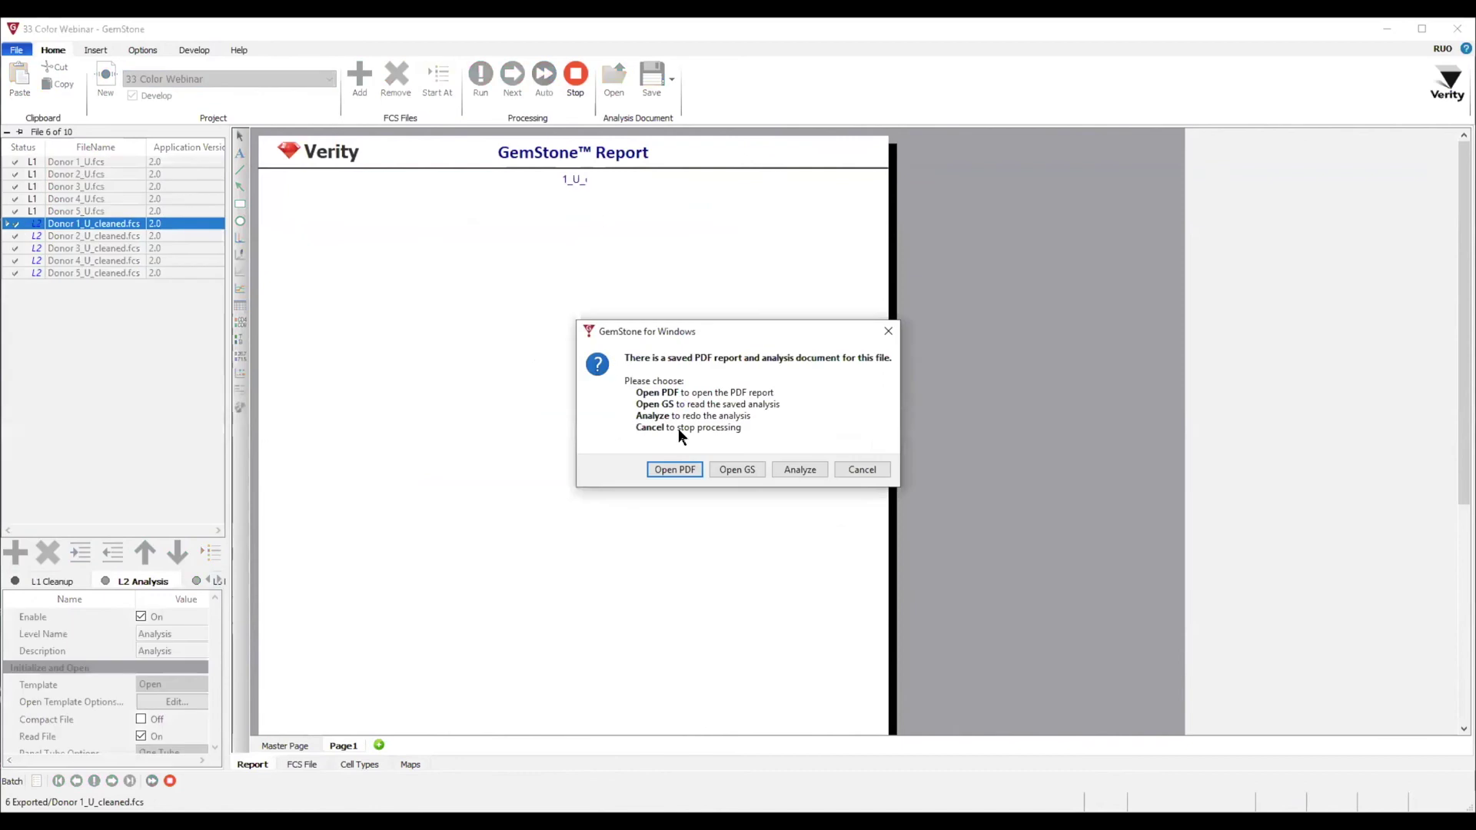
left_click(719, 470)
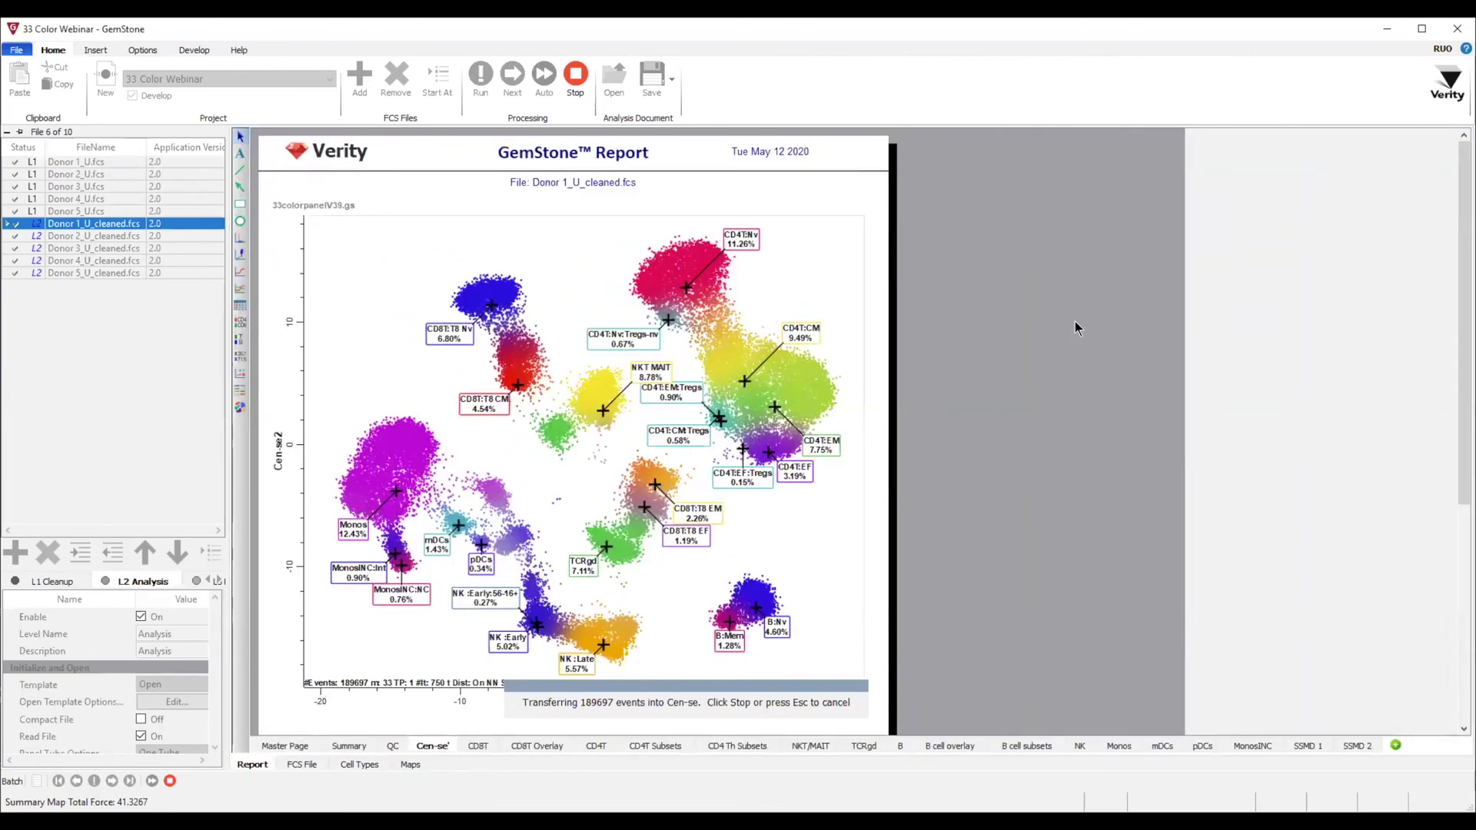
left_click(412, 767)
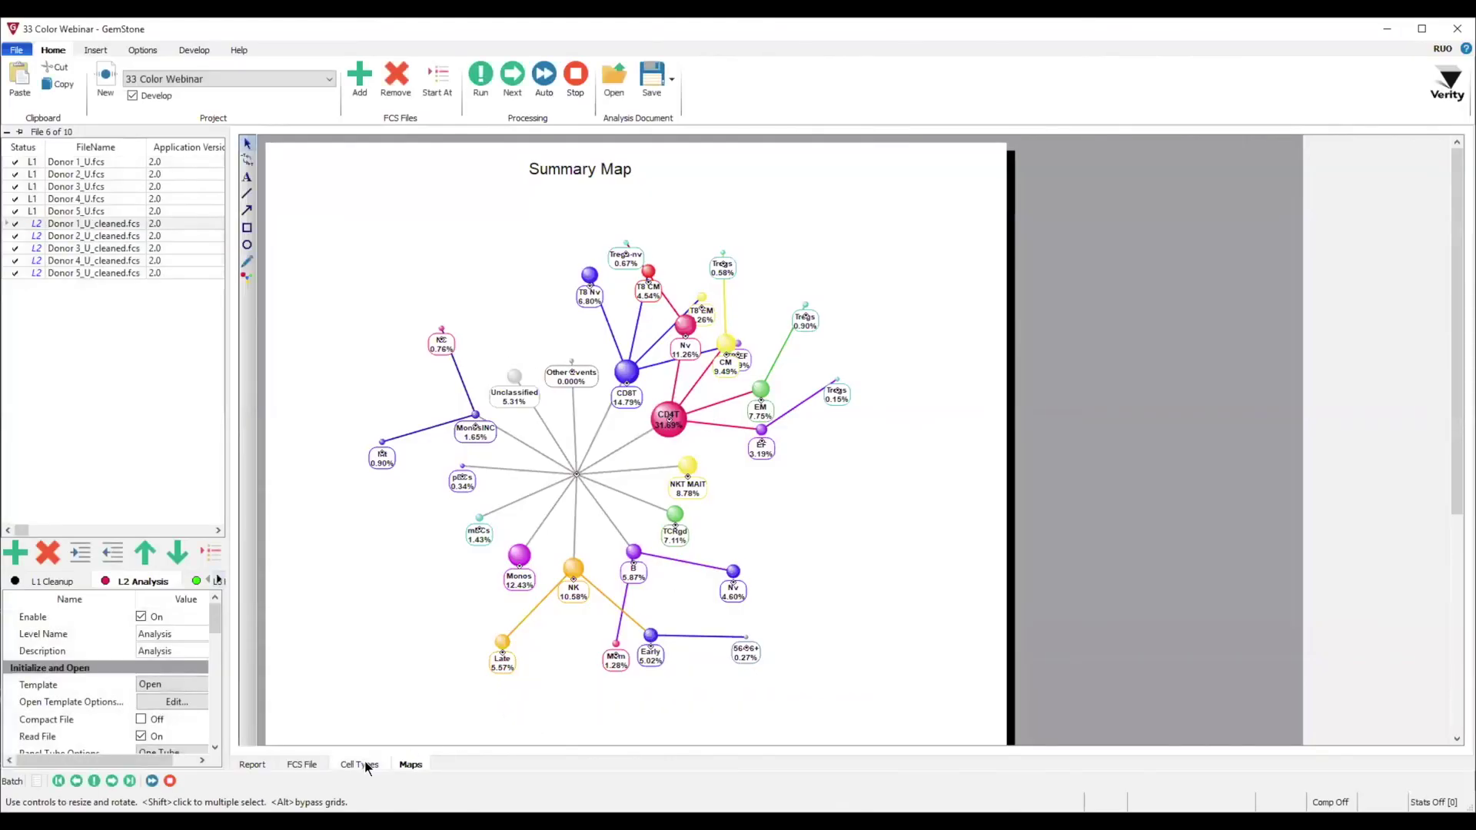
Step: Review the cell type models for CD8T, pDCs and B and return to the report
left_click(365, 764)
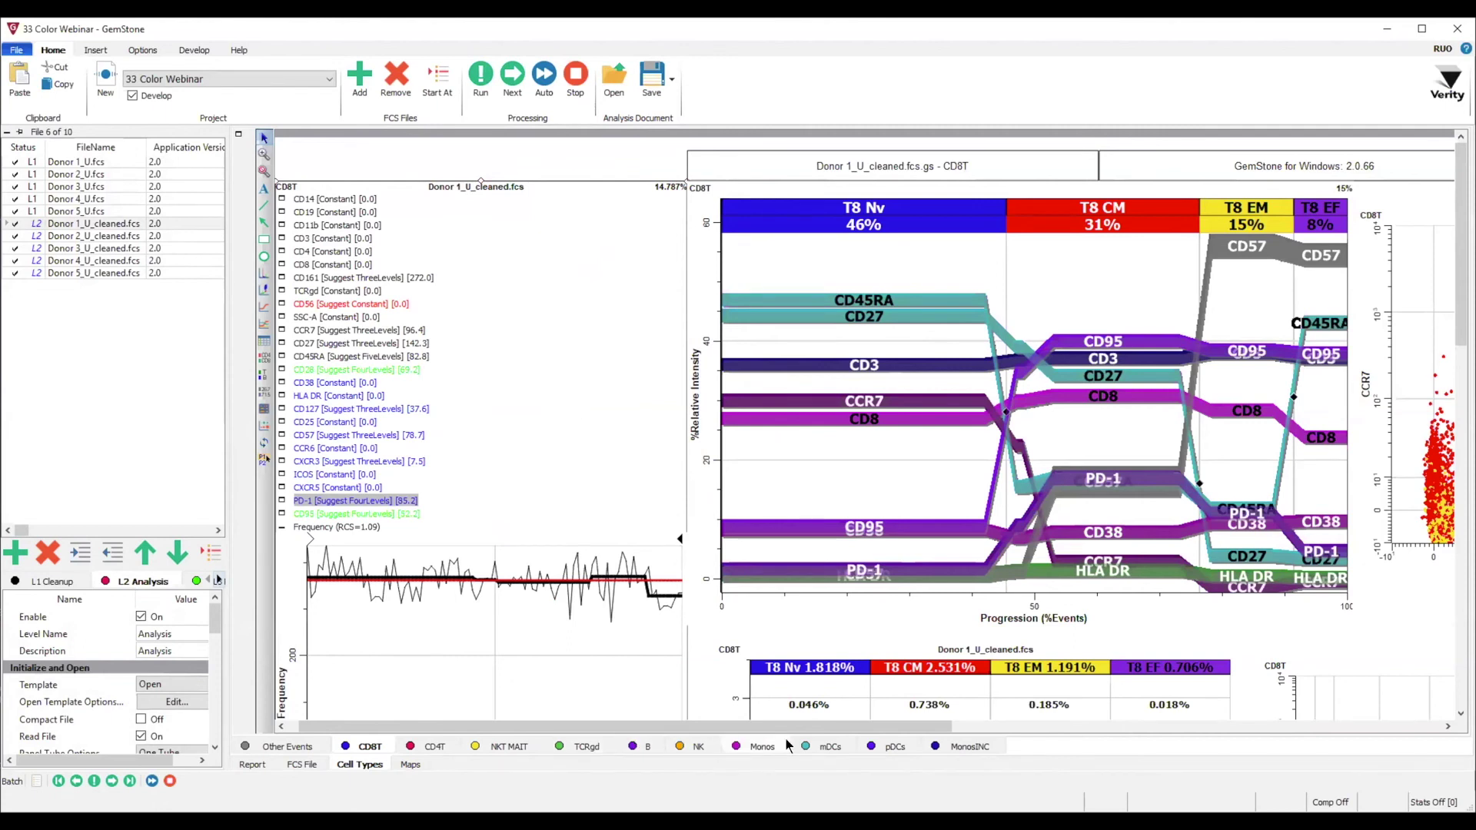
left_click(893, 747)
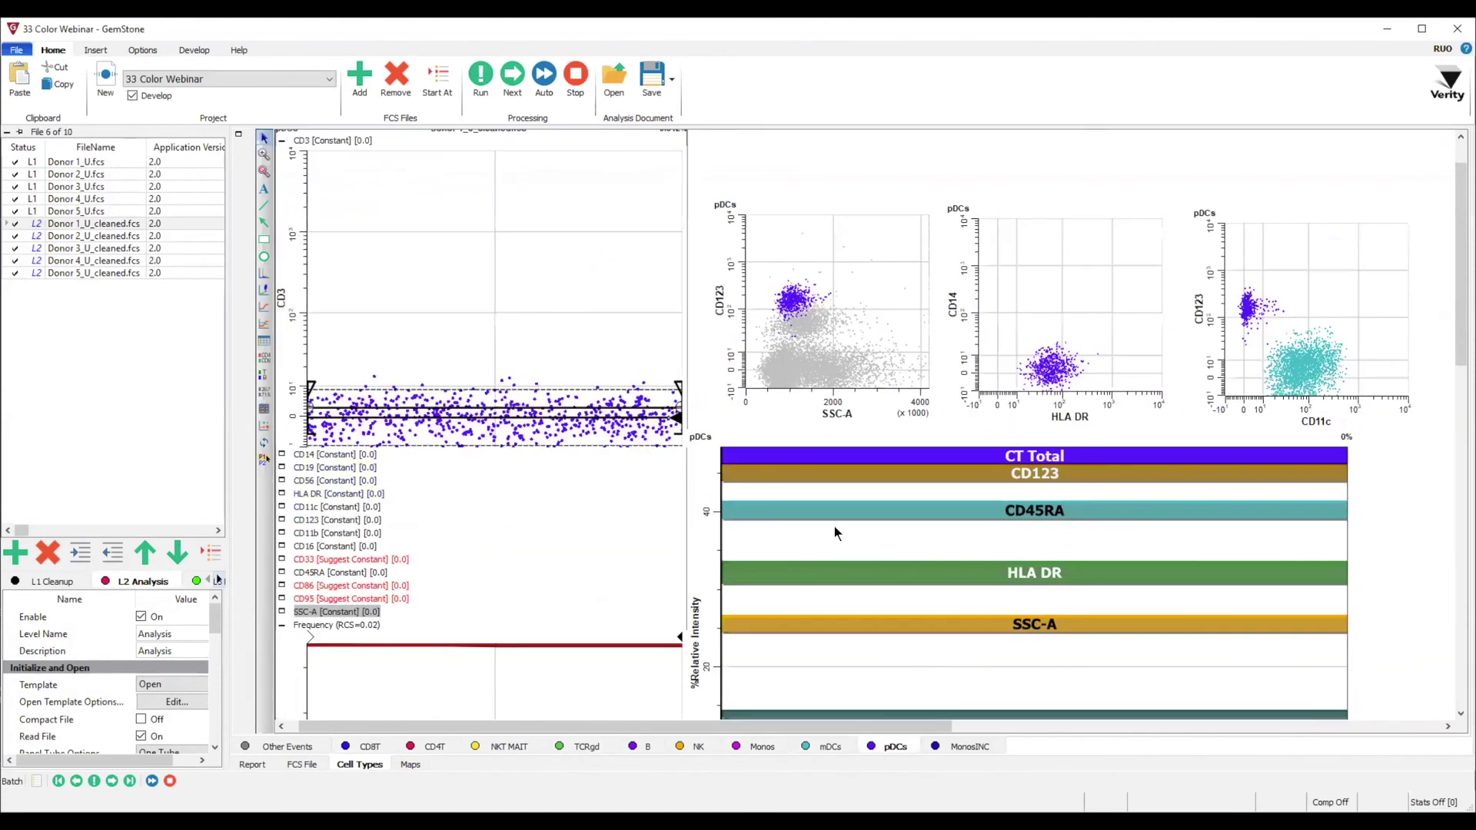
left_click(648, 747)
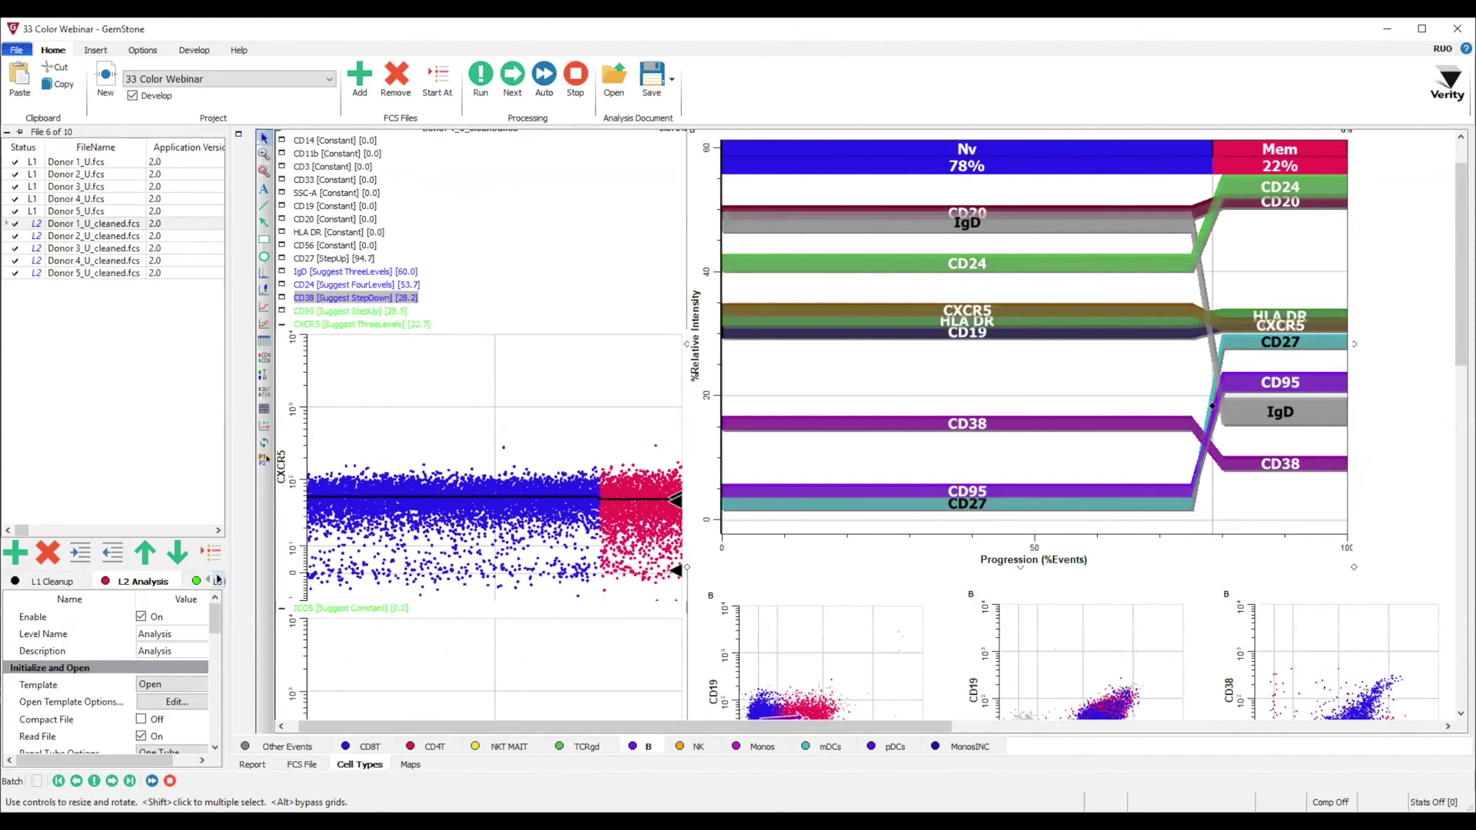
left_click(252, 766)
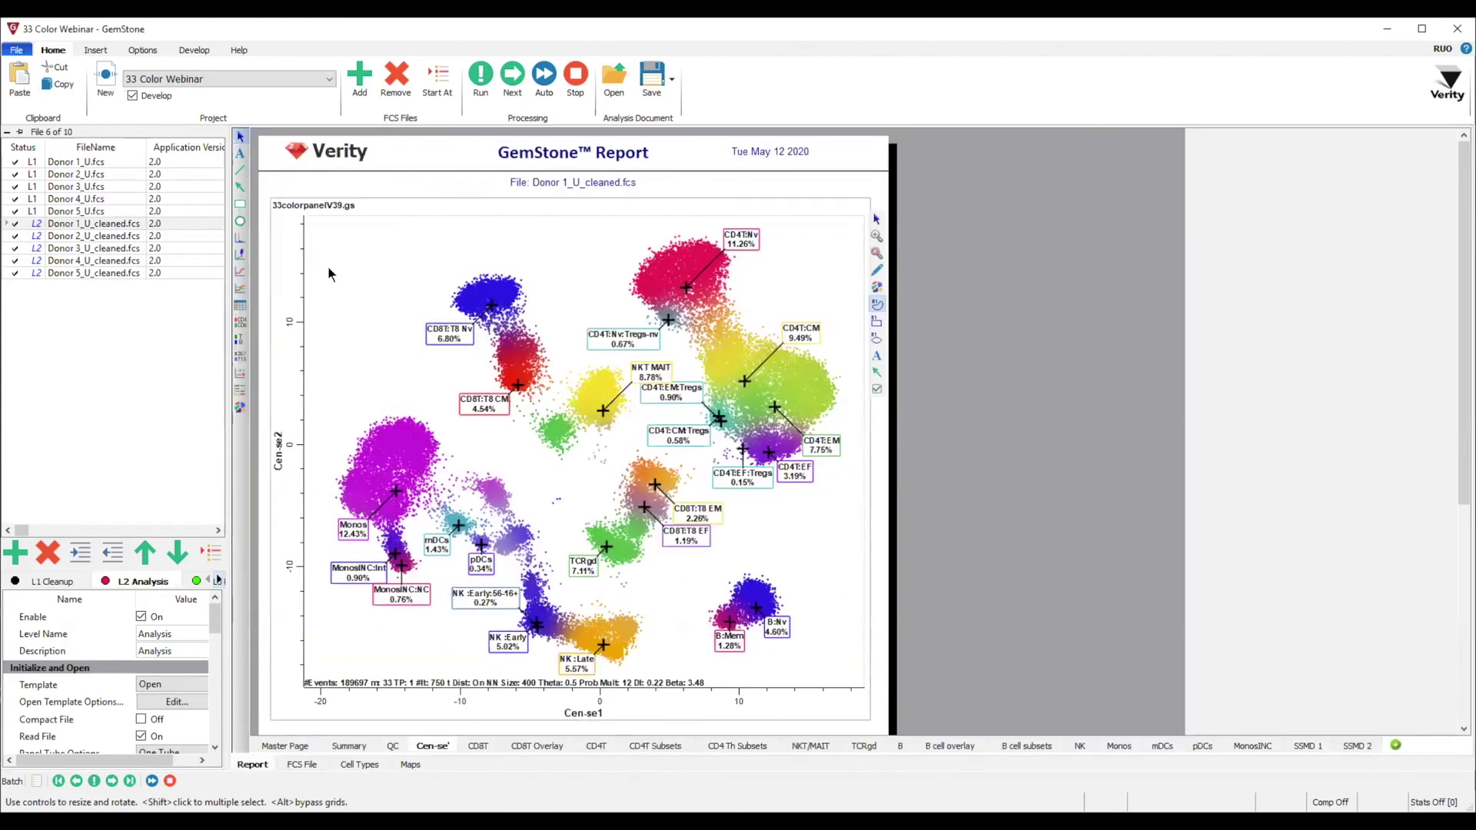
Step: Examine the report's population summary, stain assessment table, CD8T plots and overlay, and CD4T plots
left_click(350, 747)
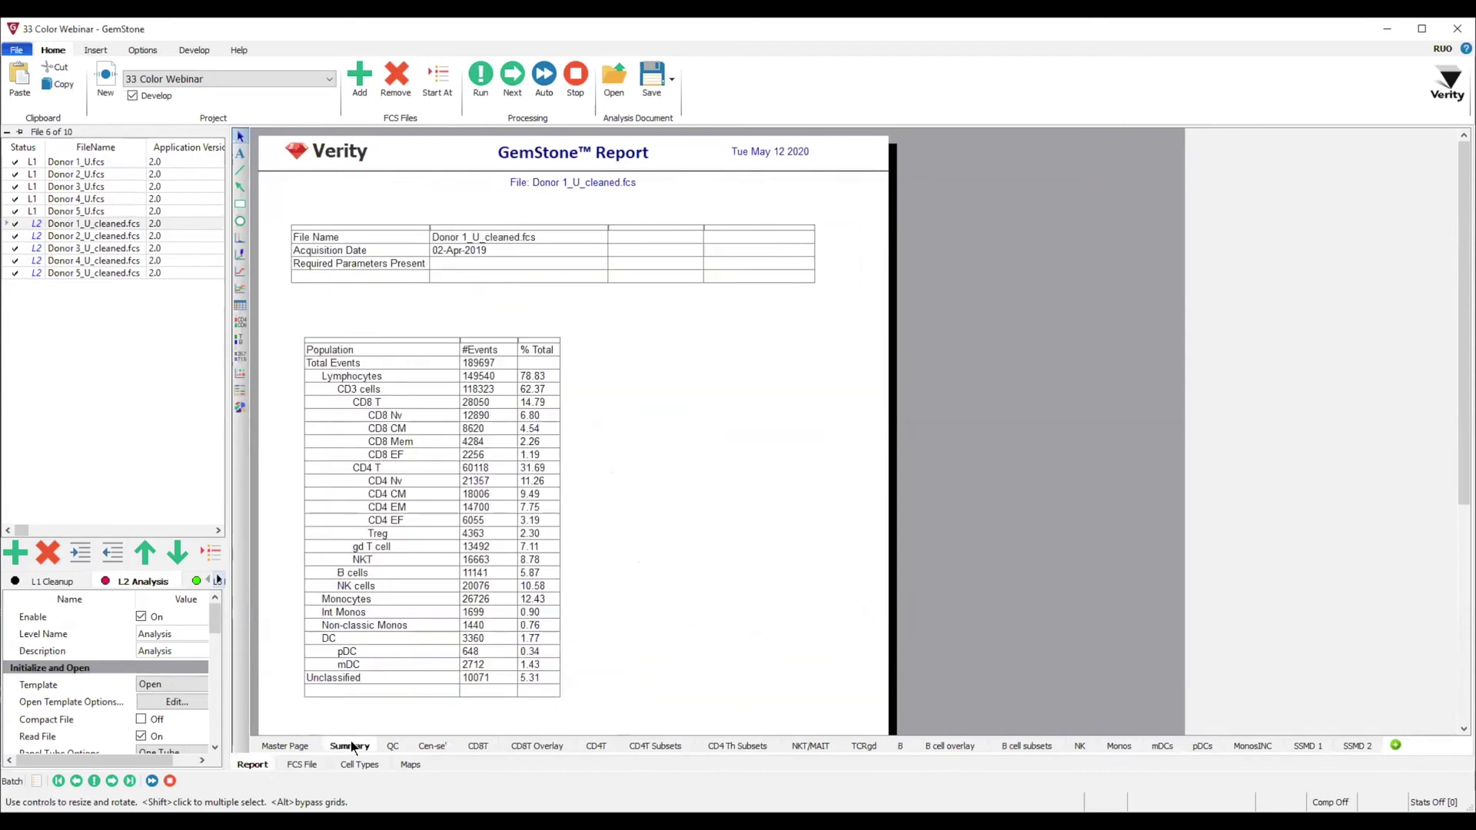
left_click(395, 746)
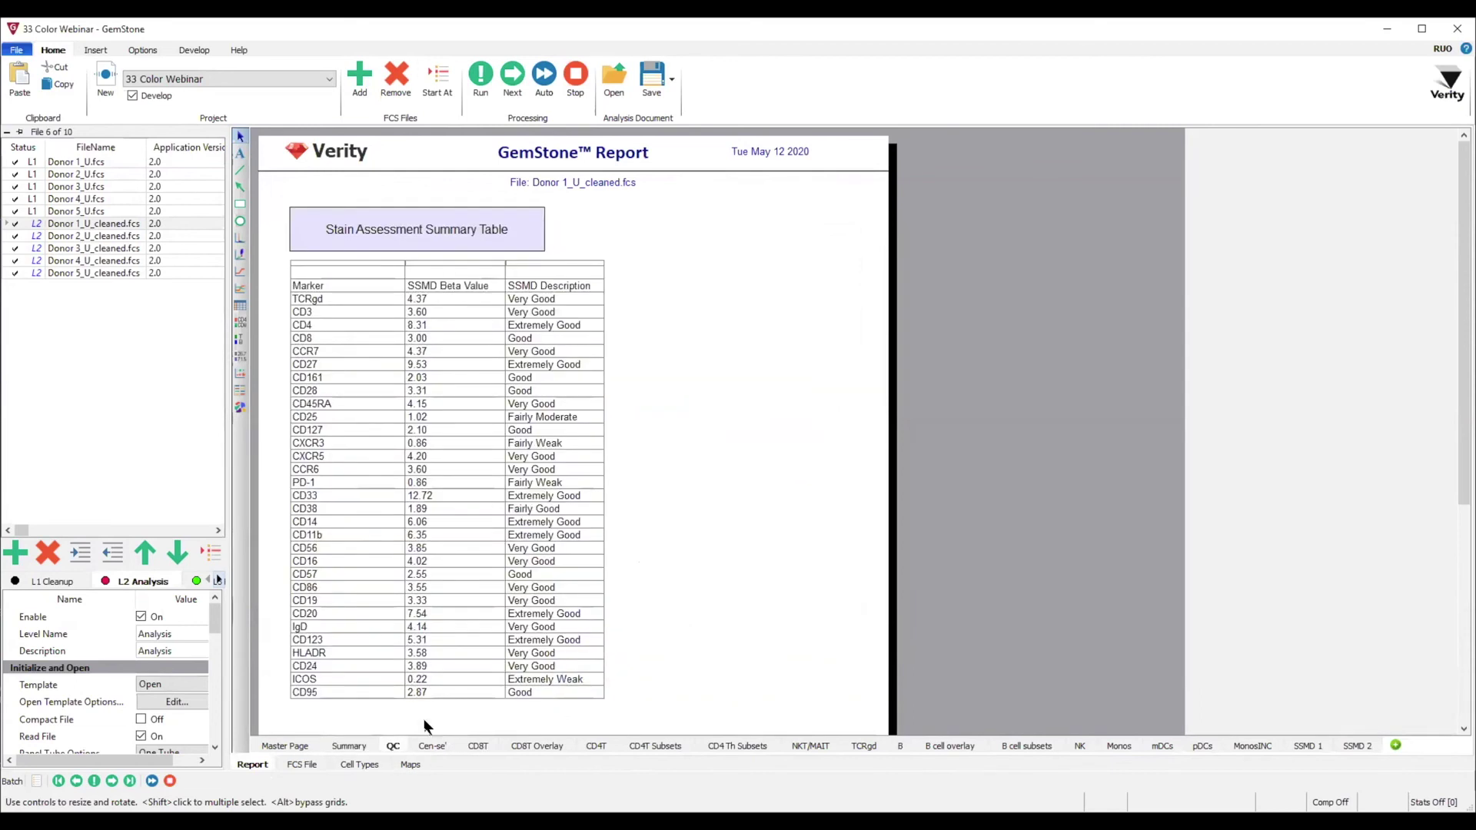
left_click(477, 744)
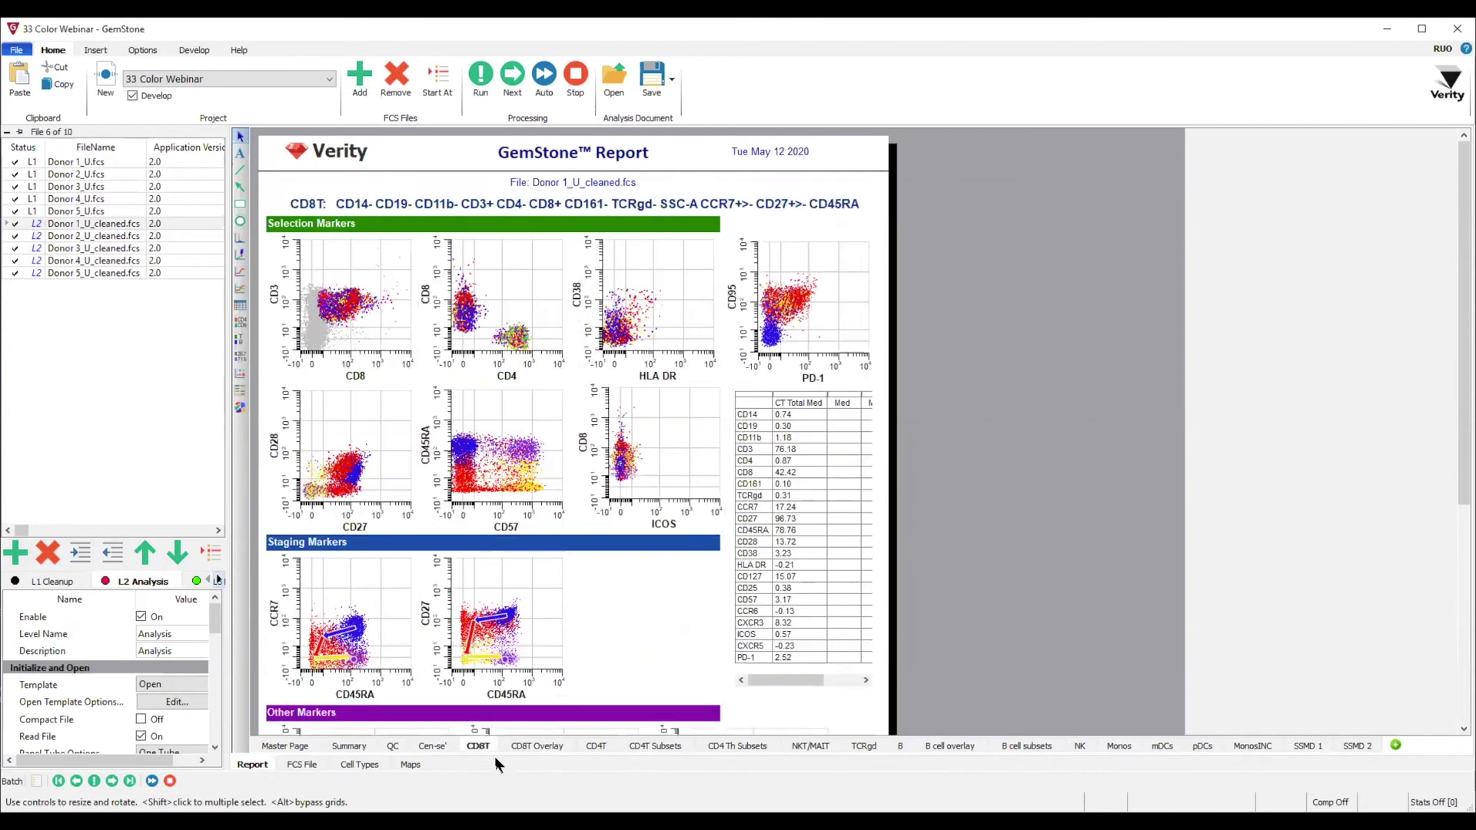
left_click(559, 741)
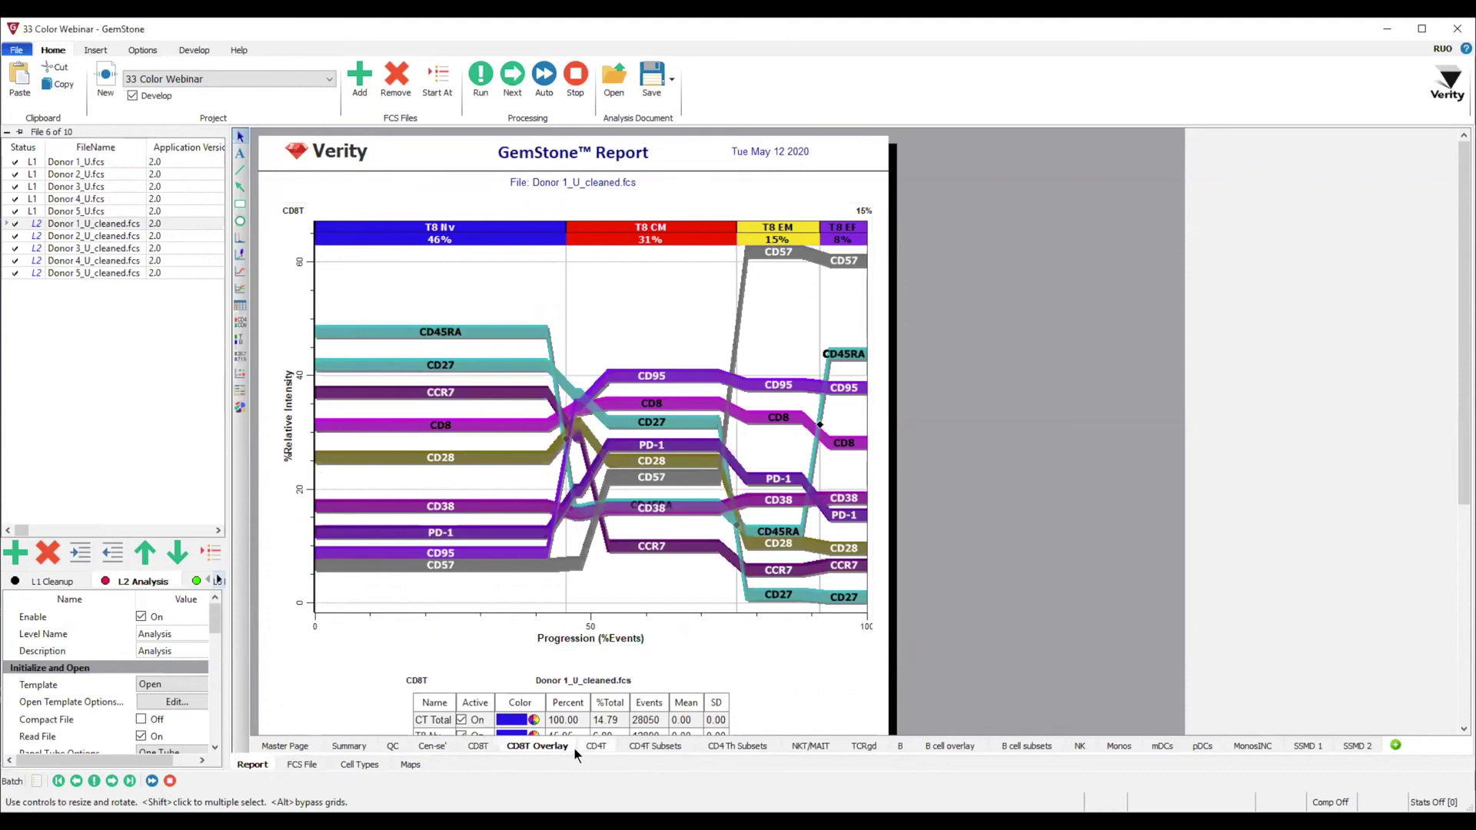
left_click(602, 746)
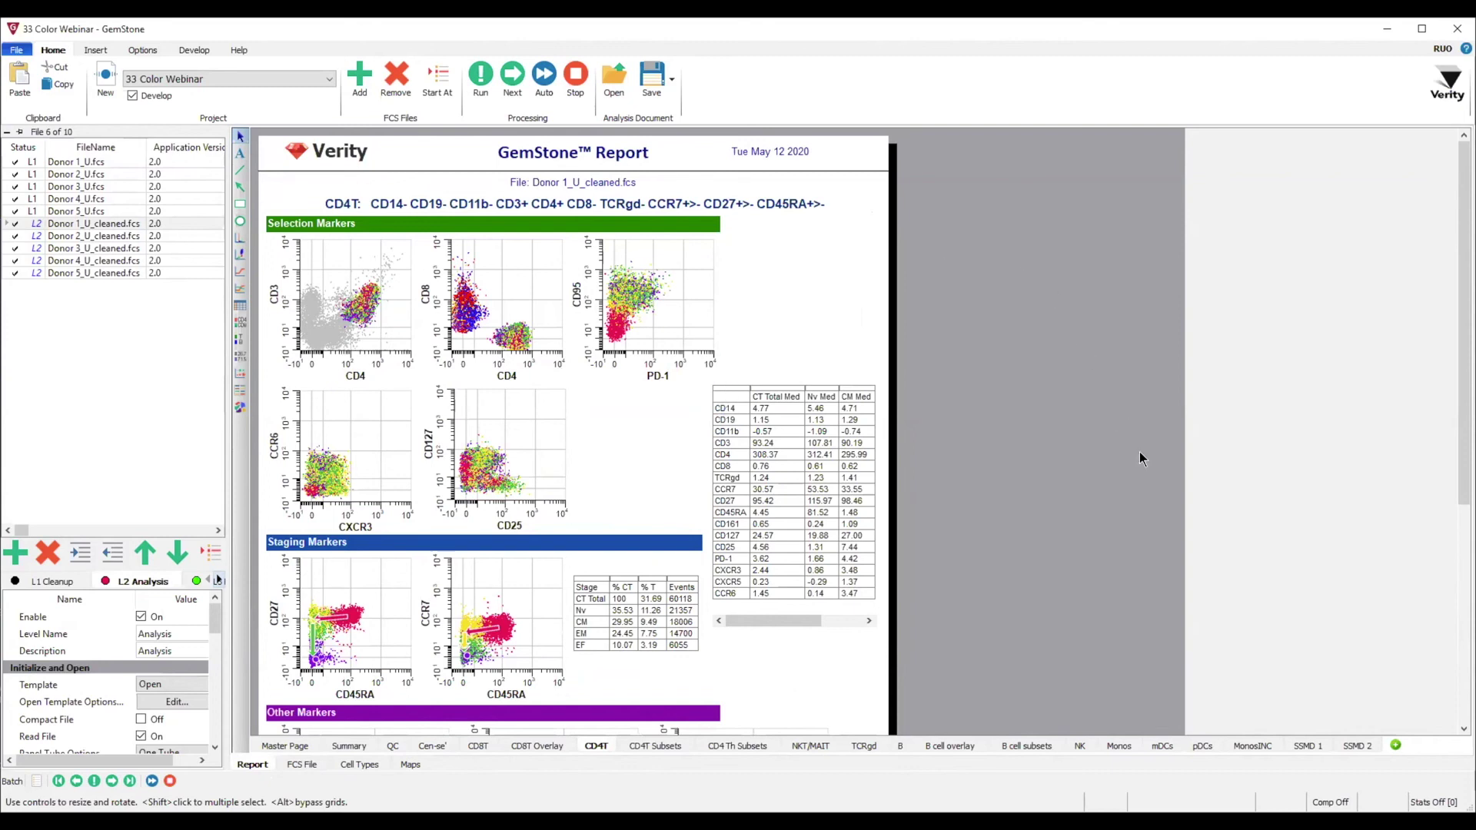
Step: Compare the SSMD 1 histograms with the QC table, review the B cell pages and return to the Cen-se' plot
left_click(1304, 744)
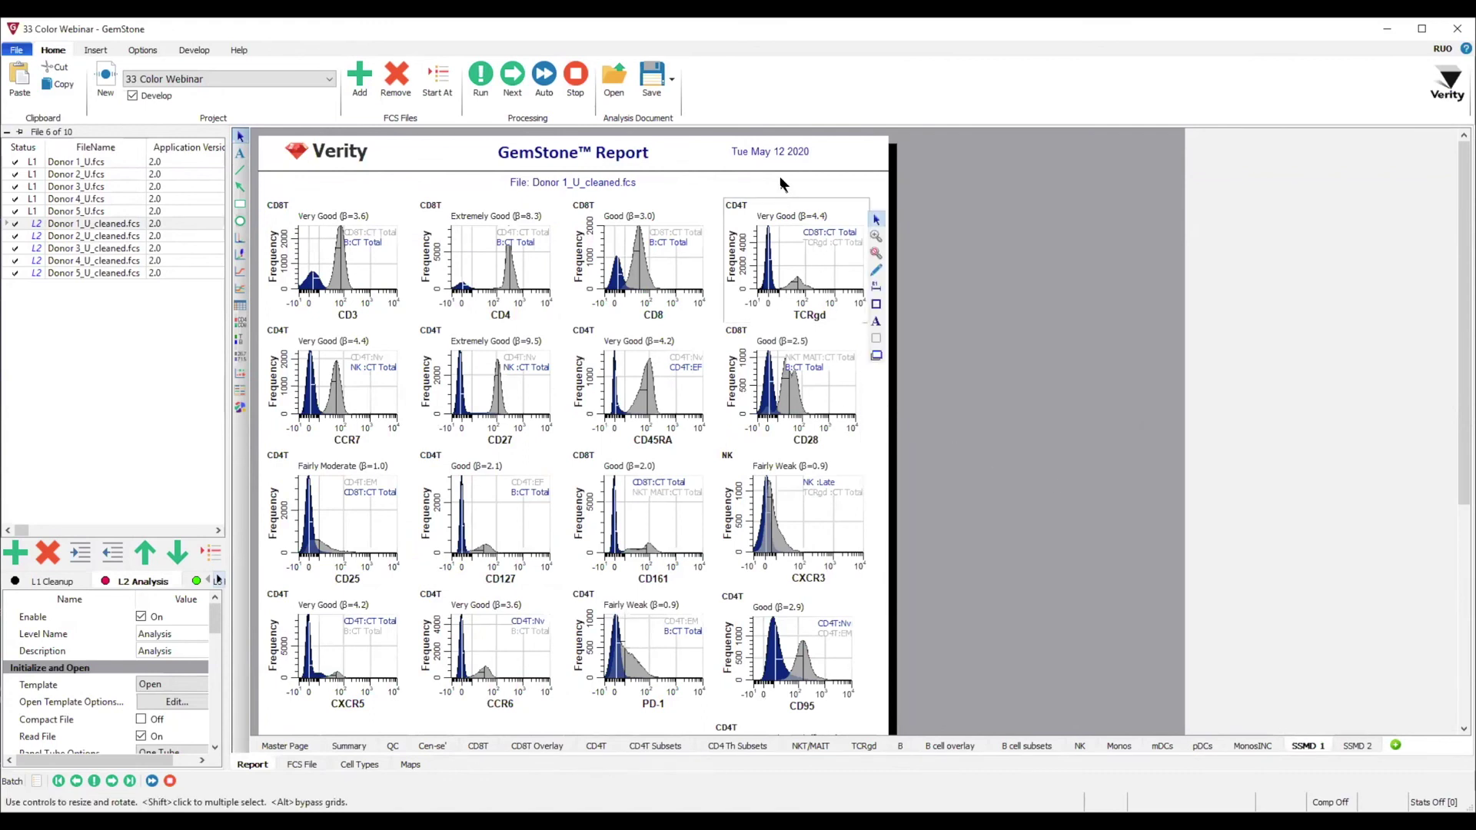
left_click(388, 741)
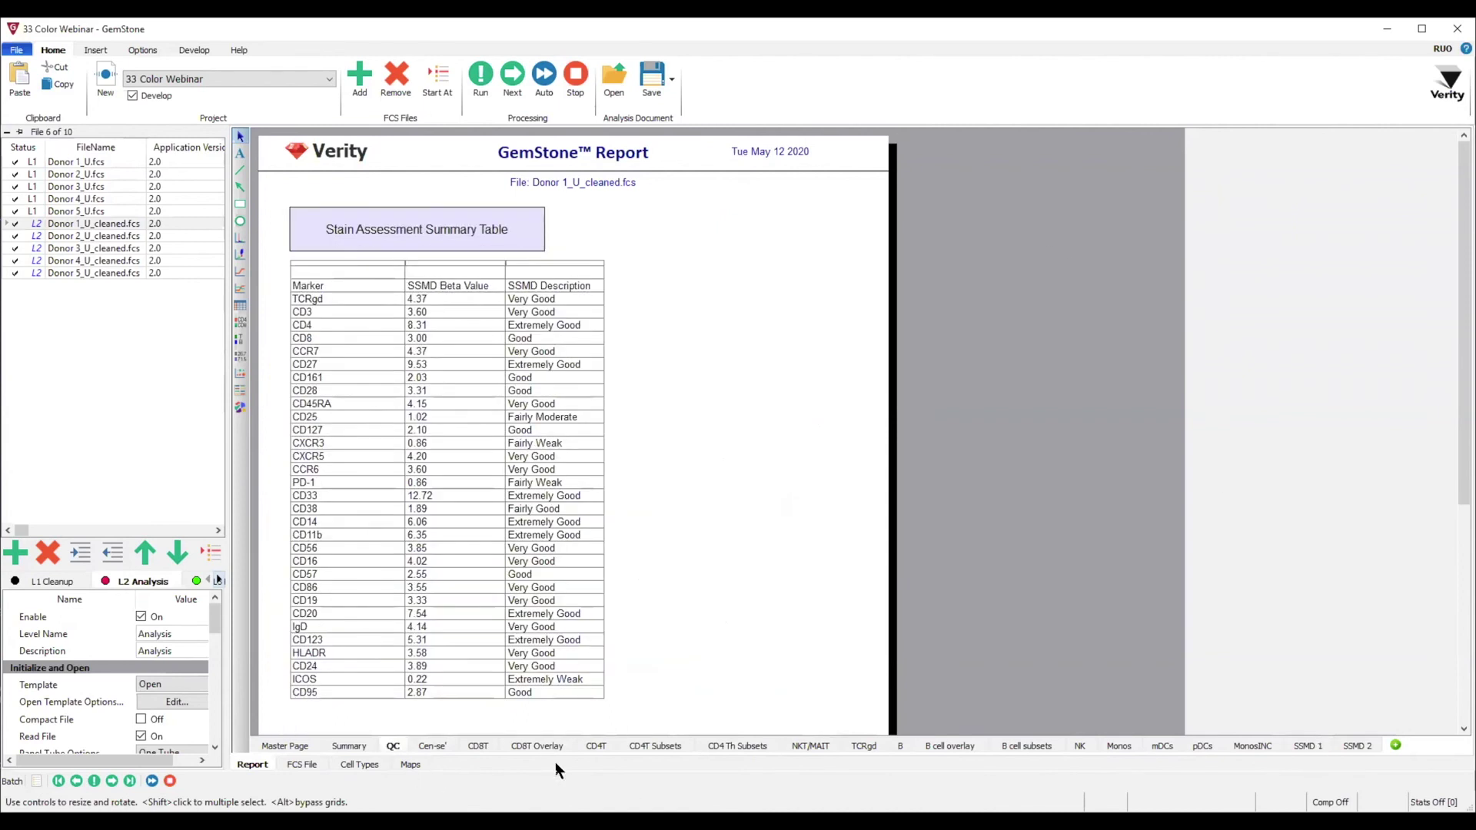
left_click(1030, 744)
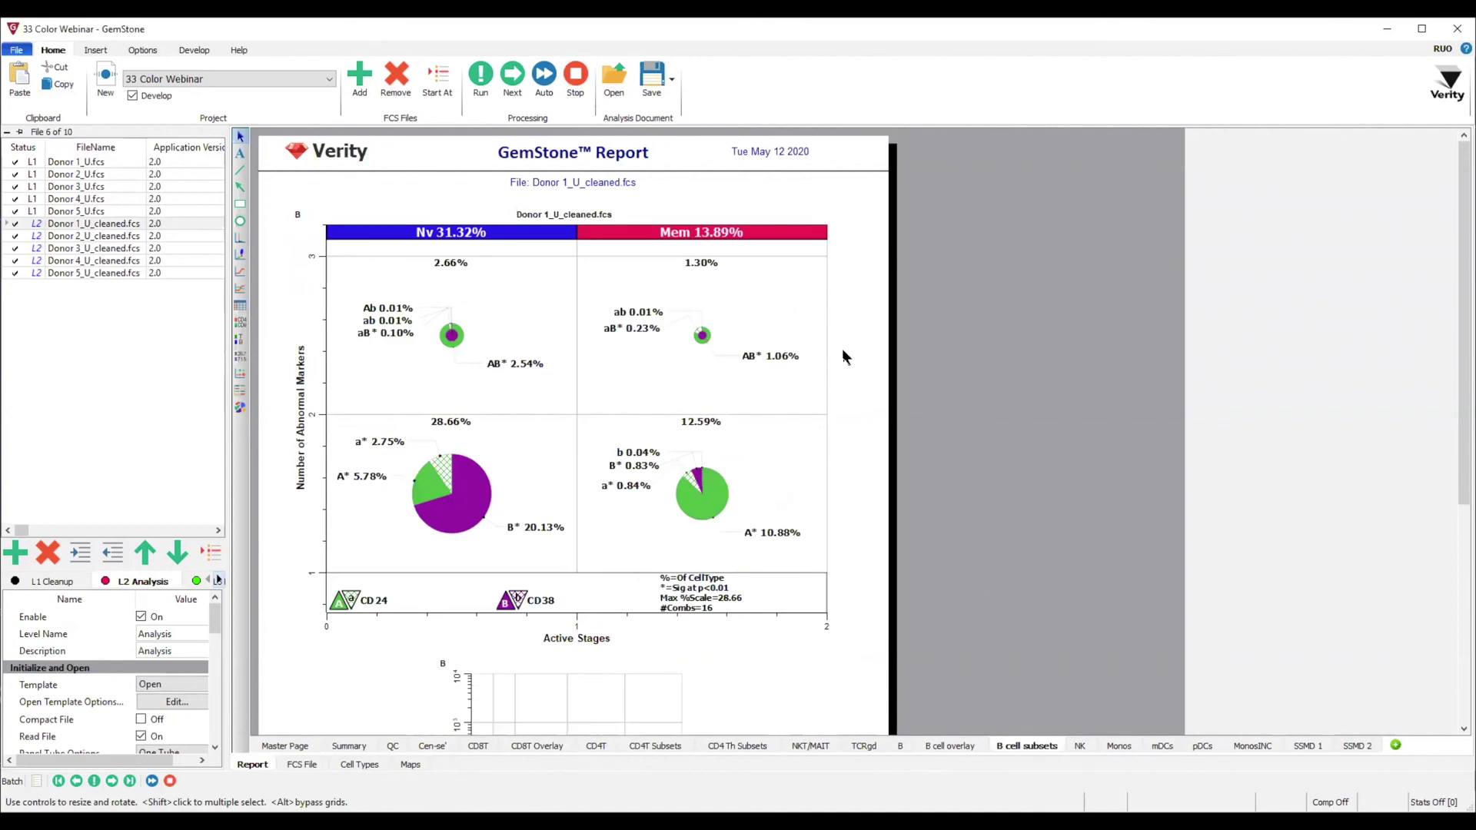
left_click(900, 746)
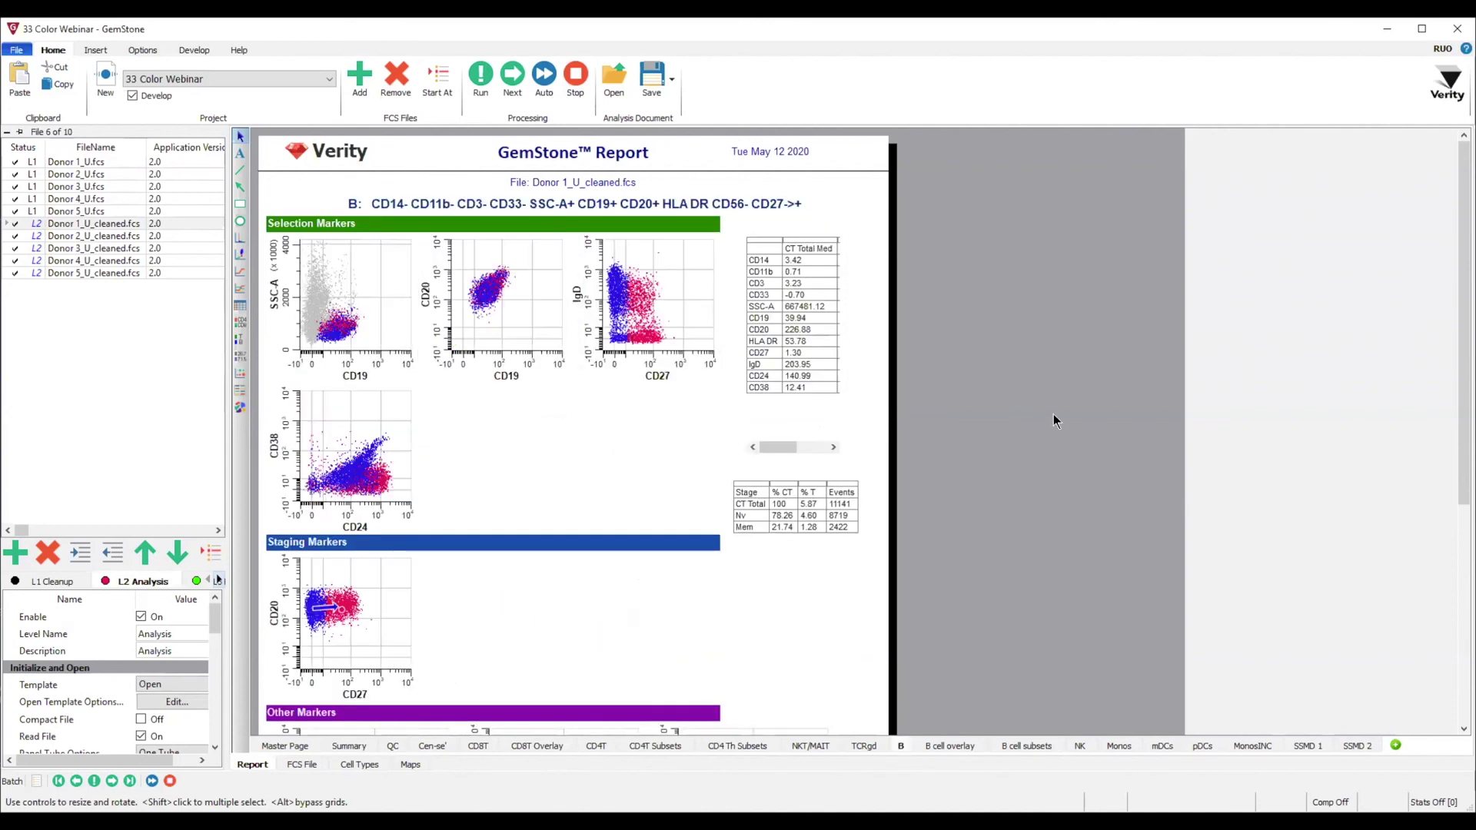
key("alt+Tab")
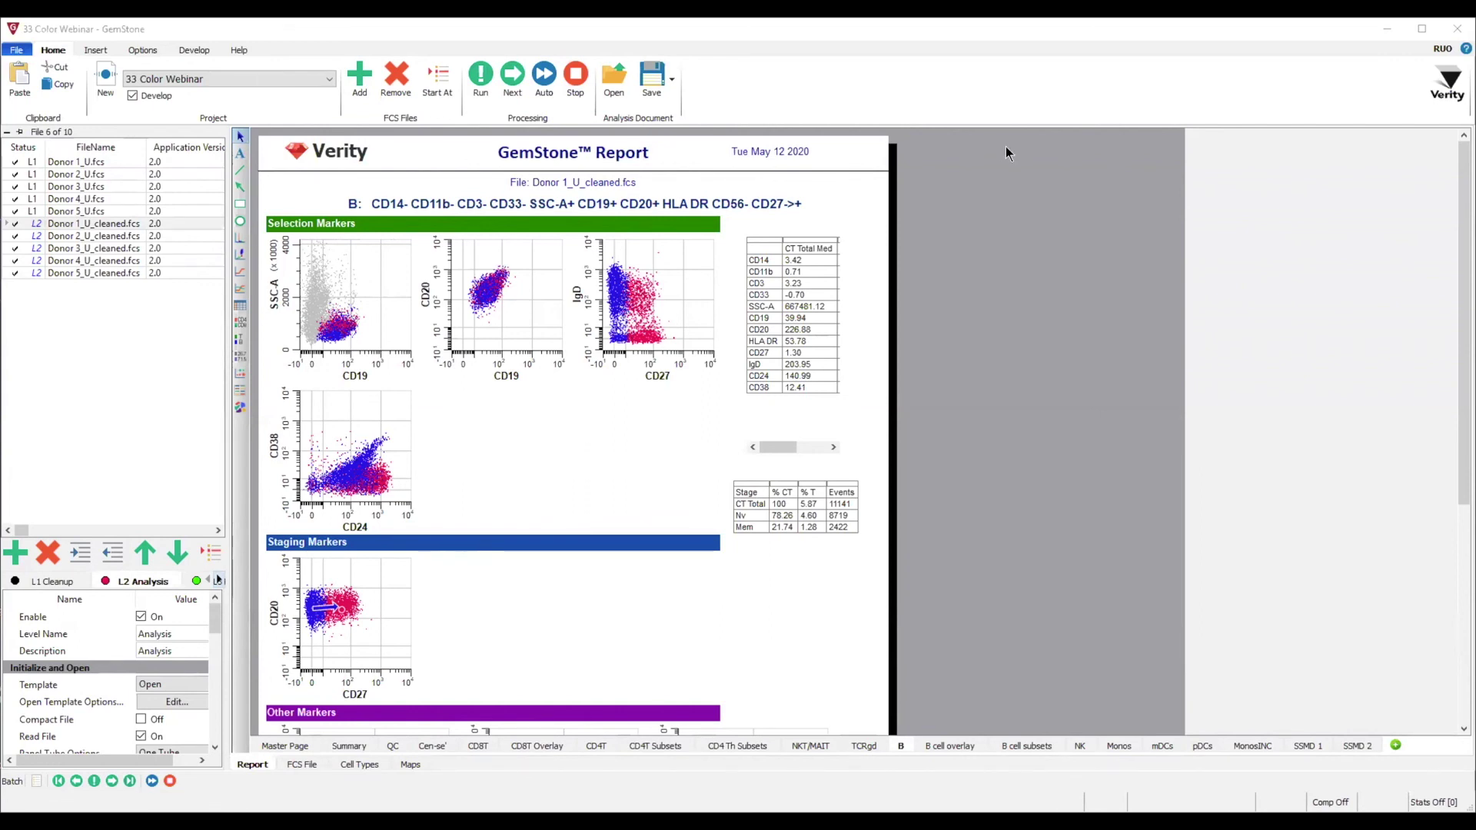
left_click(429, 744)
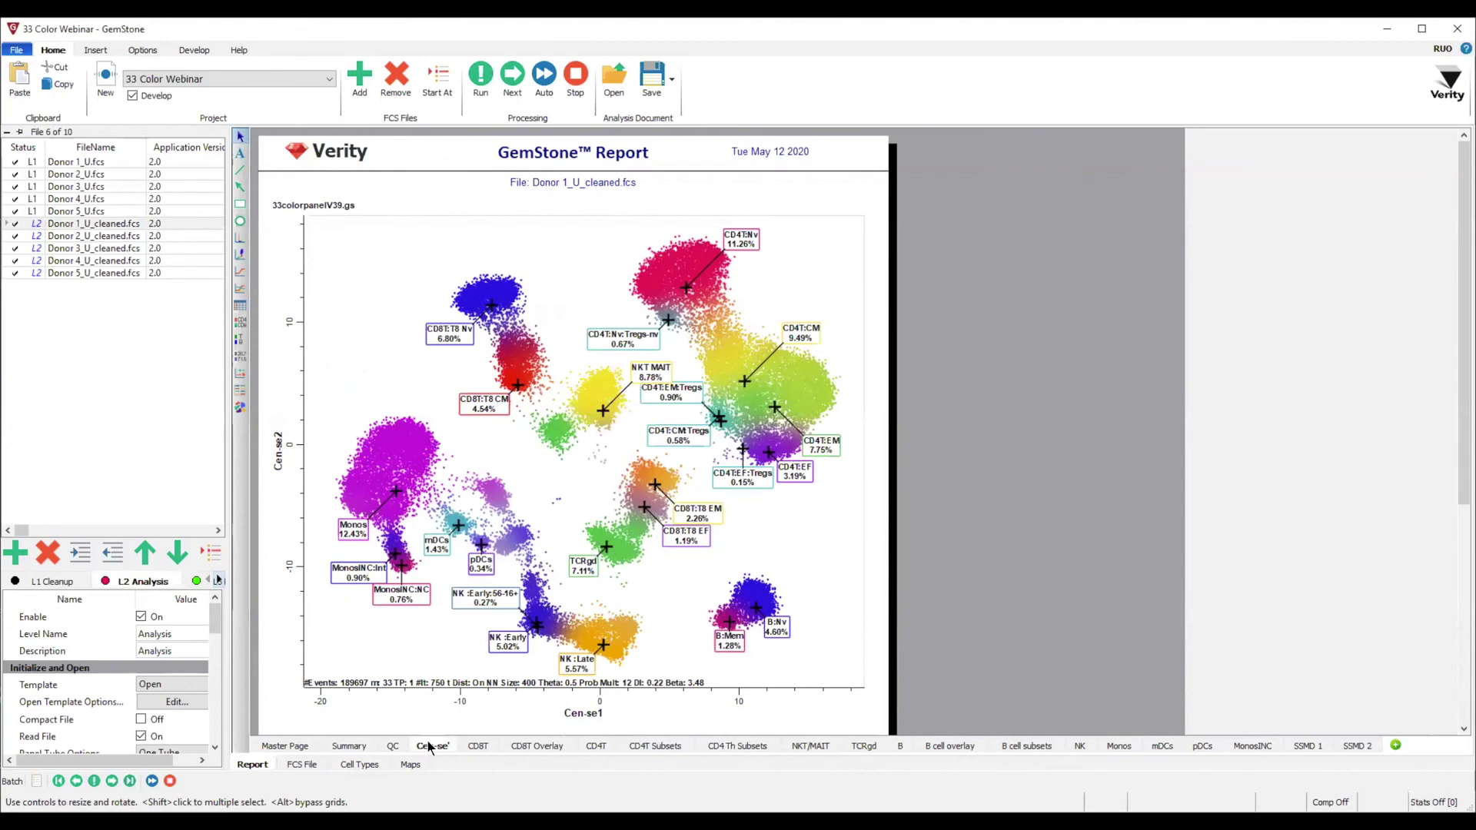
Step: Set the Cen-se' plot's color scheme to Intensity Heatmap using the CD95 measurement
right_click(814, 244)
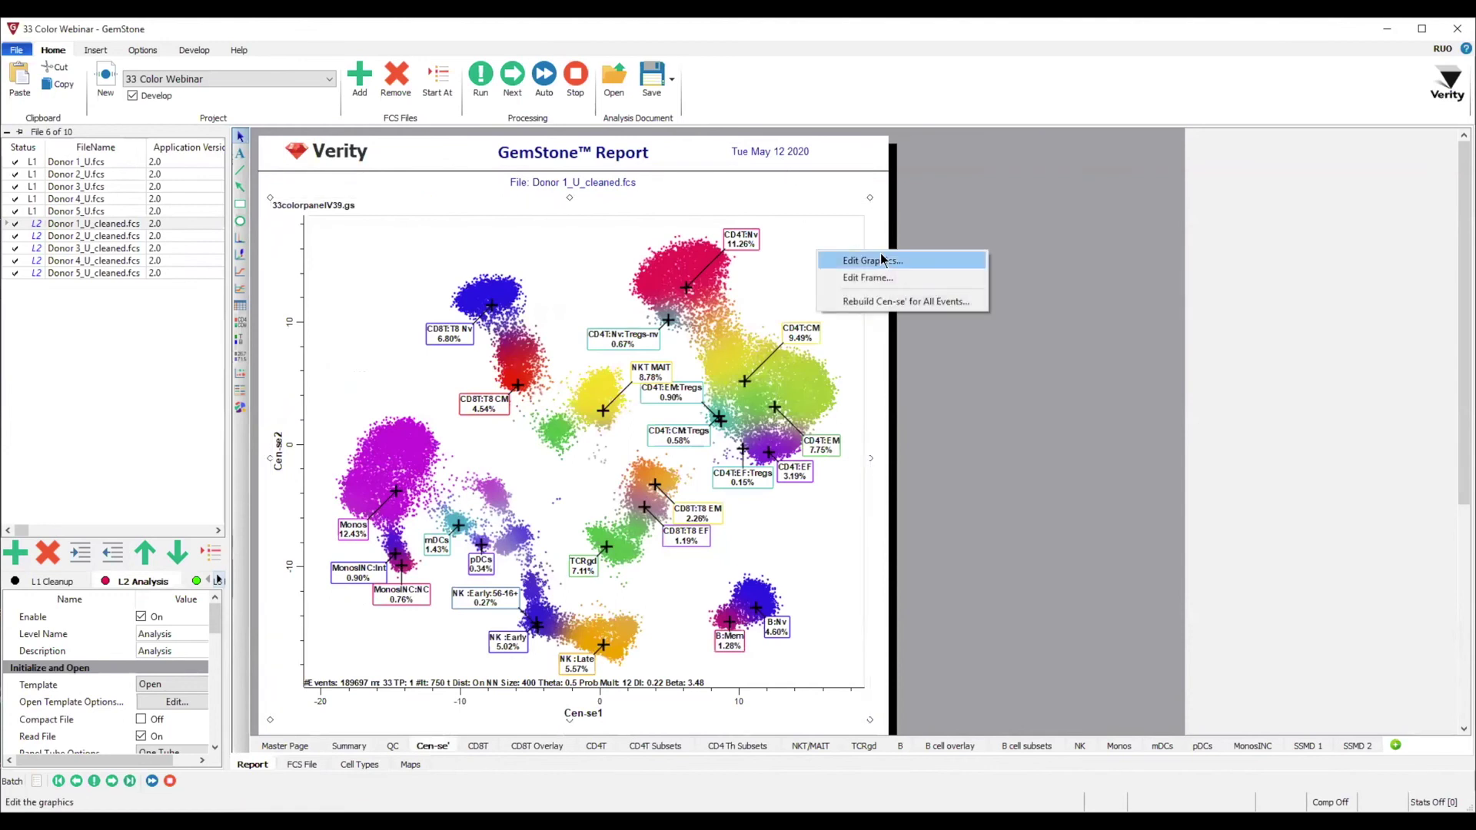
left_click(869, 260)
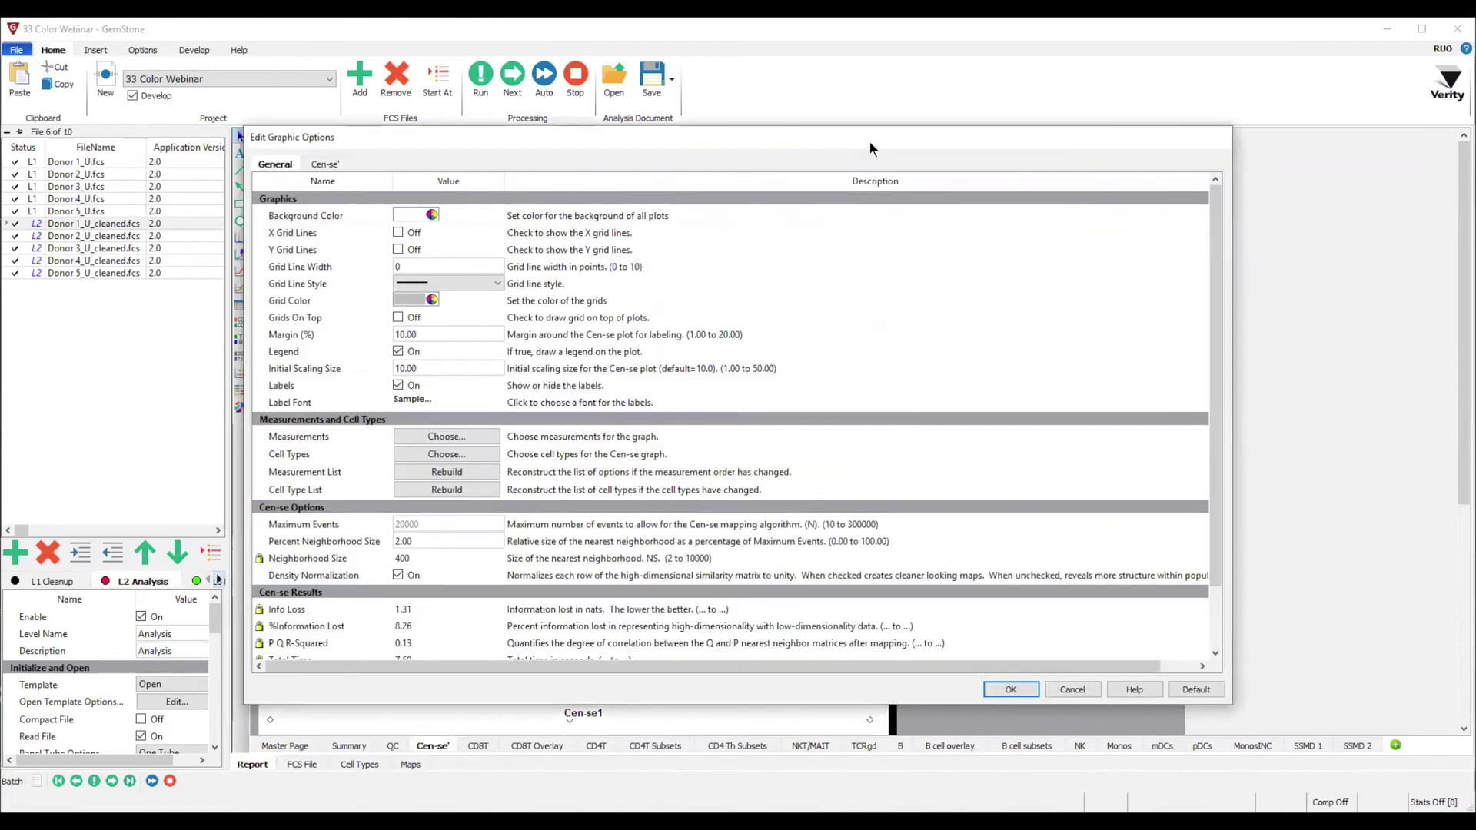
left_click_drag(514, 111, 965, 159)
left_click(966, 159)
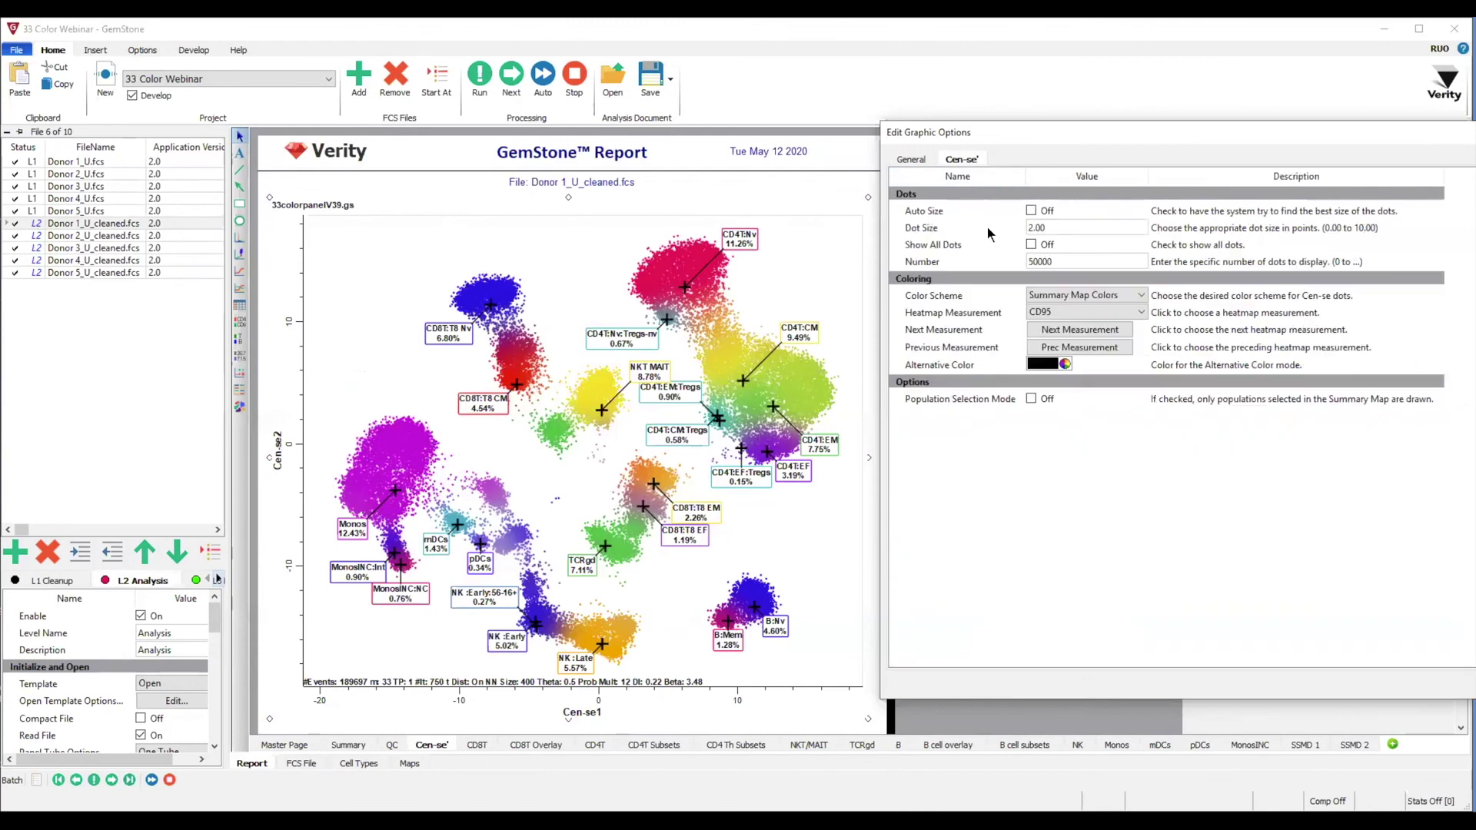
left_click(1125, 289)
left_click(1123, 324)
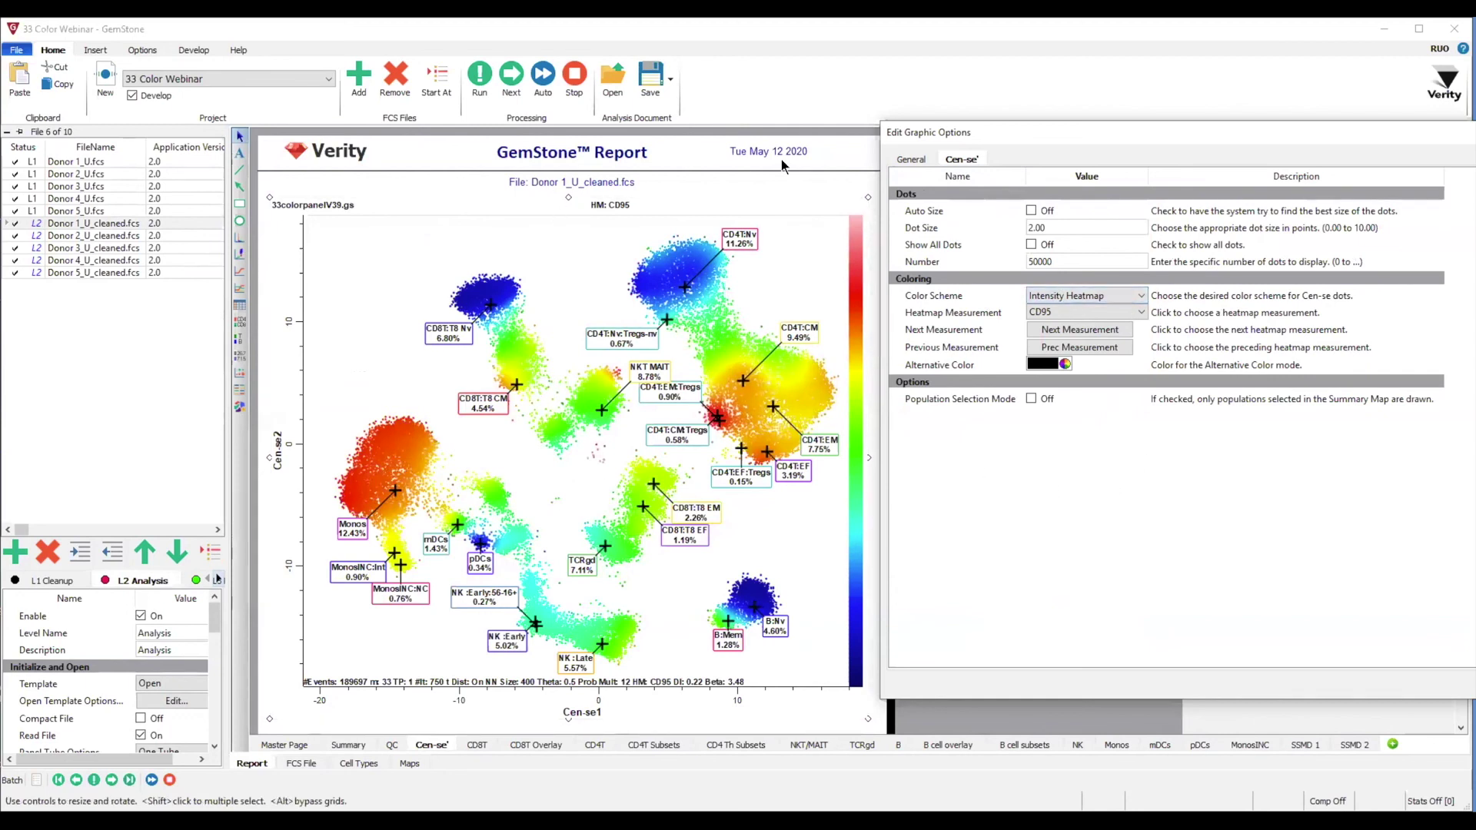
Step: Advance the Cen-se' heatmap through the next measurements to CD127
left_click(734, 238)
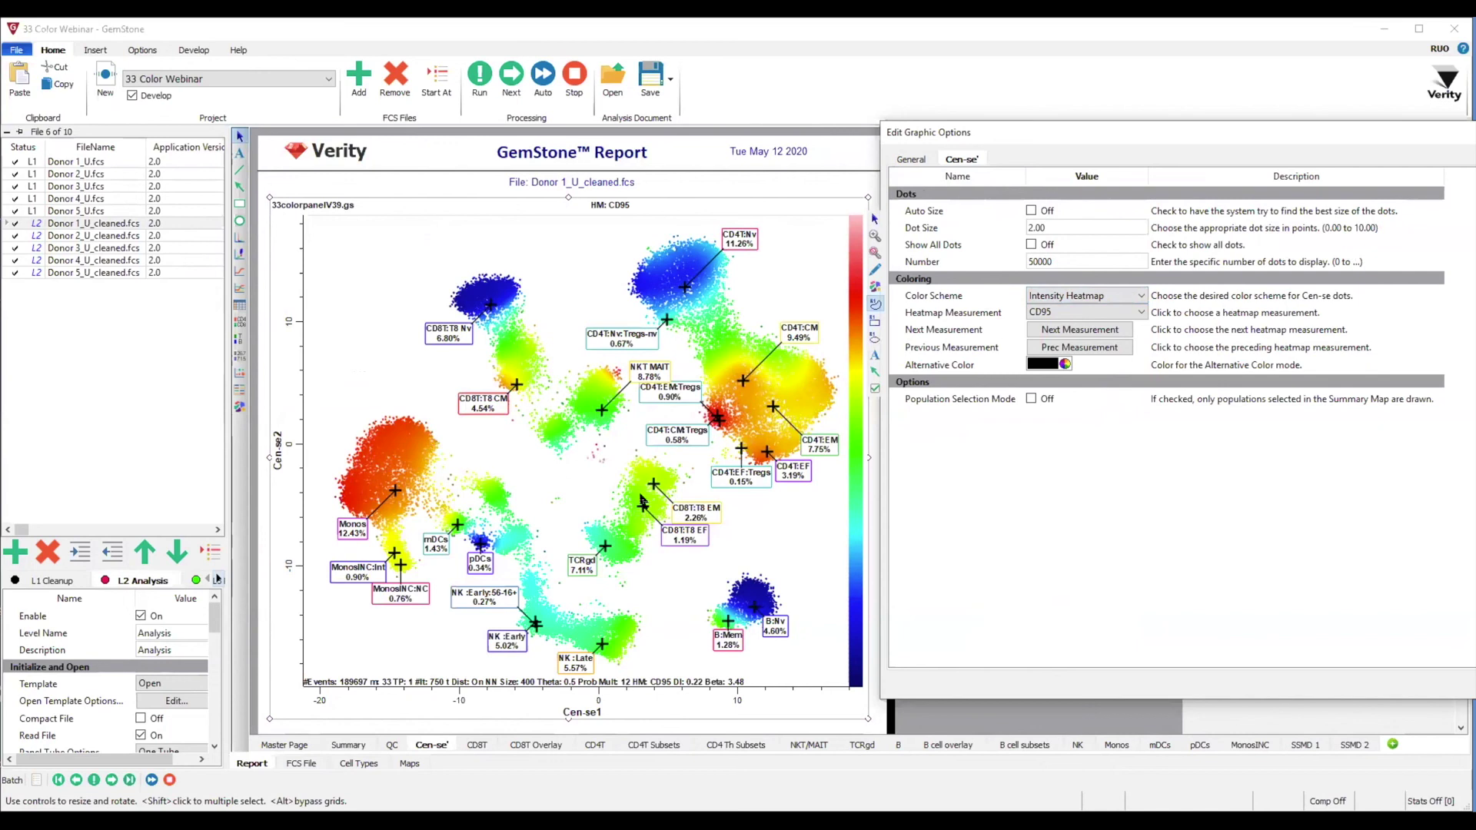
left_click(1110, 330)
left_click(1110, 330)
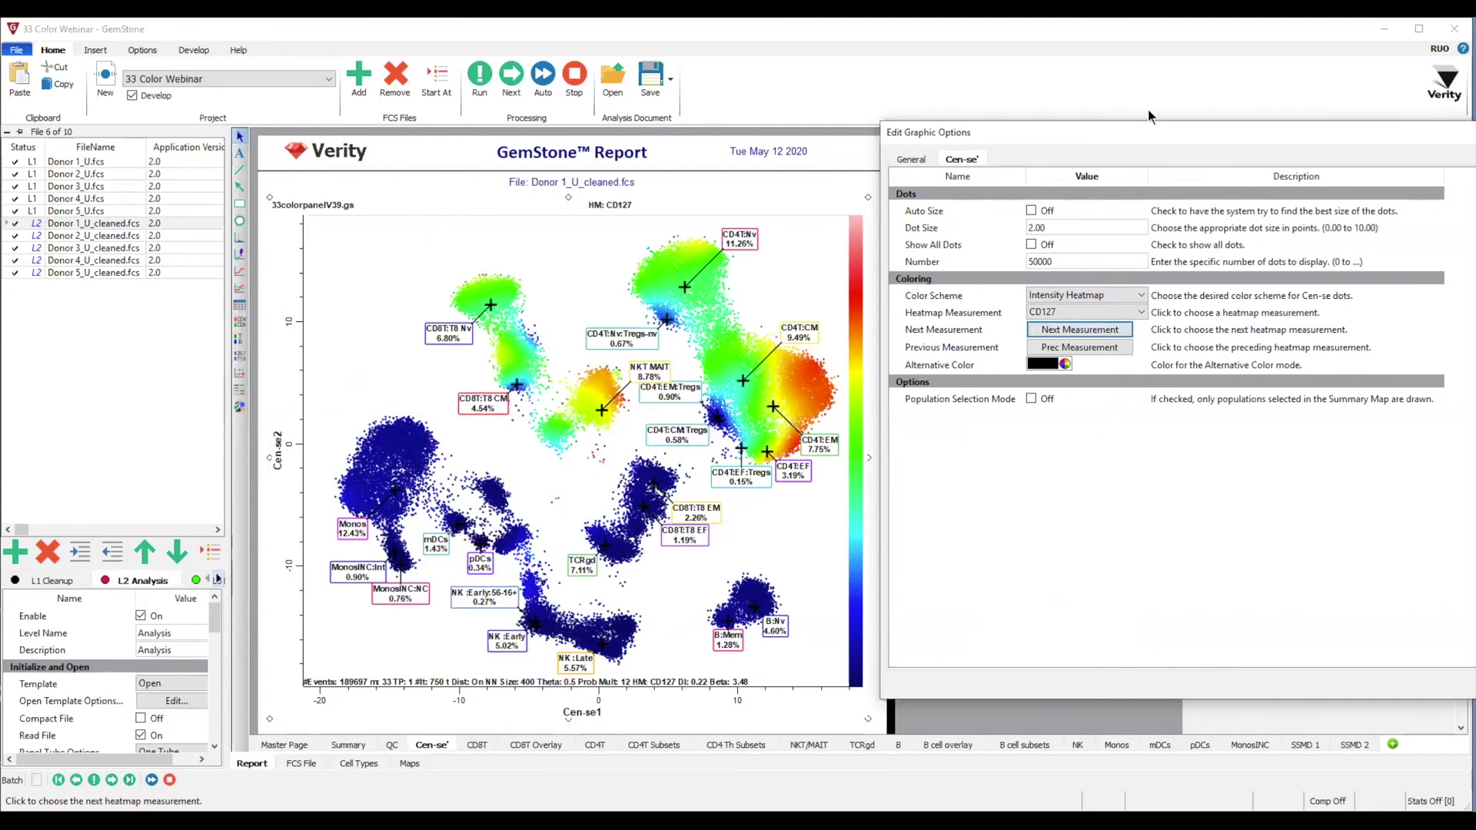
Step: Return the Cen-se' plot's color scheme to Summary Map Colors and close the graphic options
left_click(1095, 296)
left_click(1096, 310)
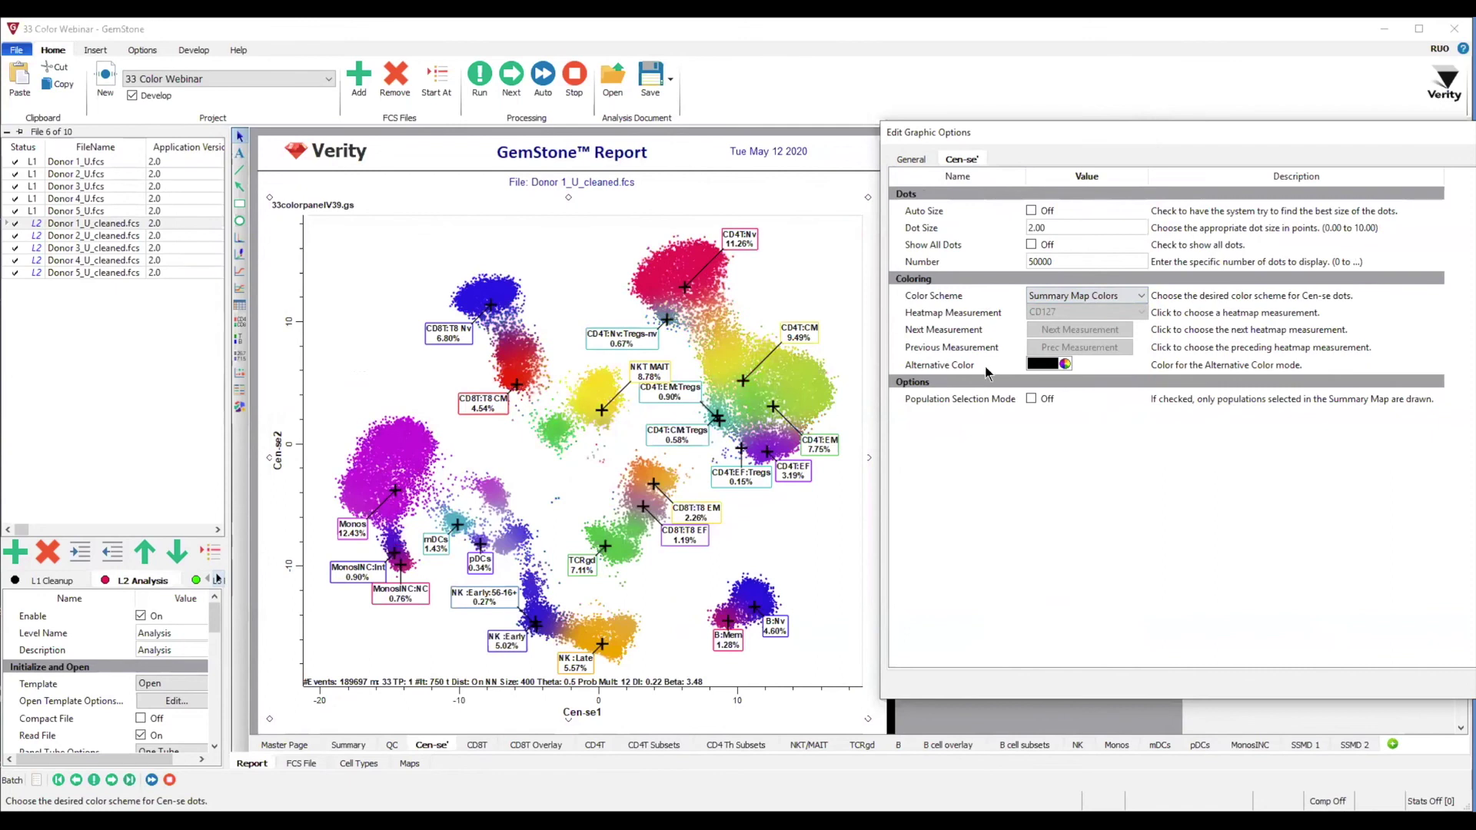
left_click_drag(1150, 131, 874, 135)
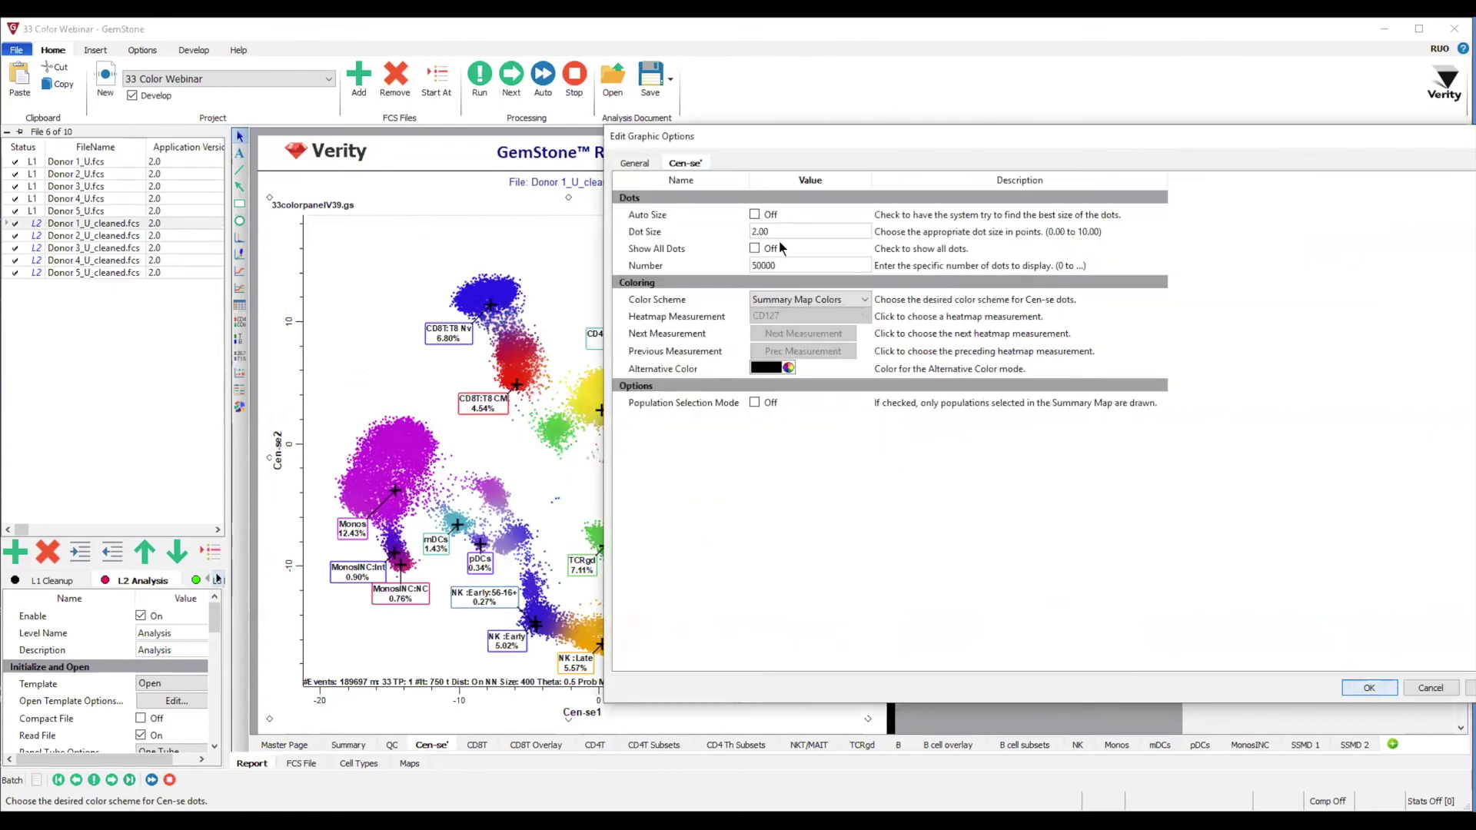
left_click(1395, 689)
Step: Draw a freehand region around the unlabelled purple cluster above the mDCs and pDCs and turn on its region animation
left_click(878, 305)
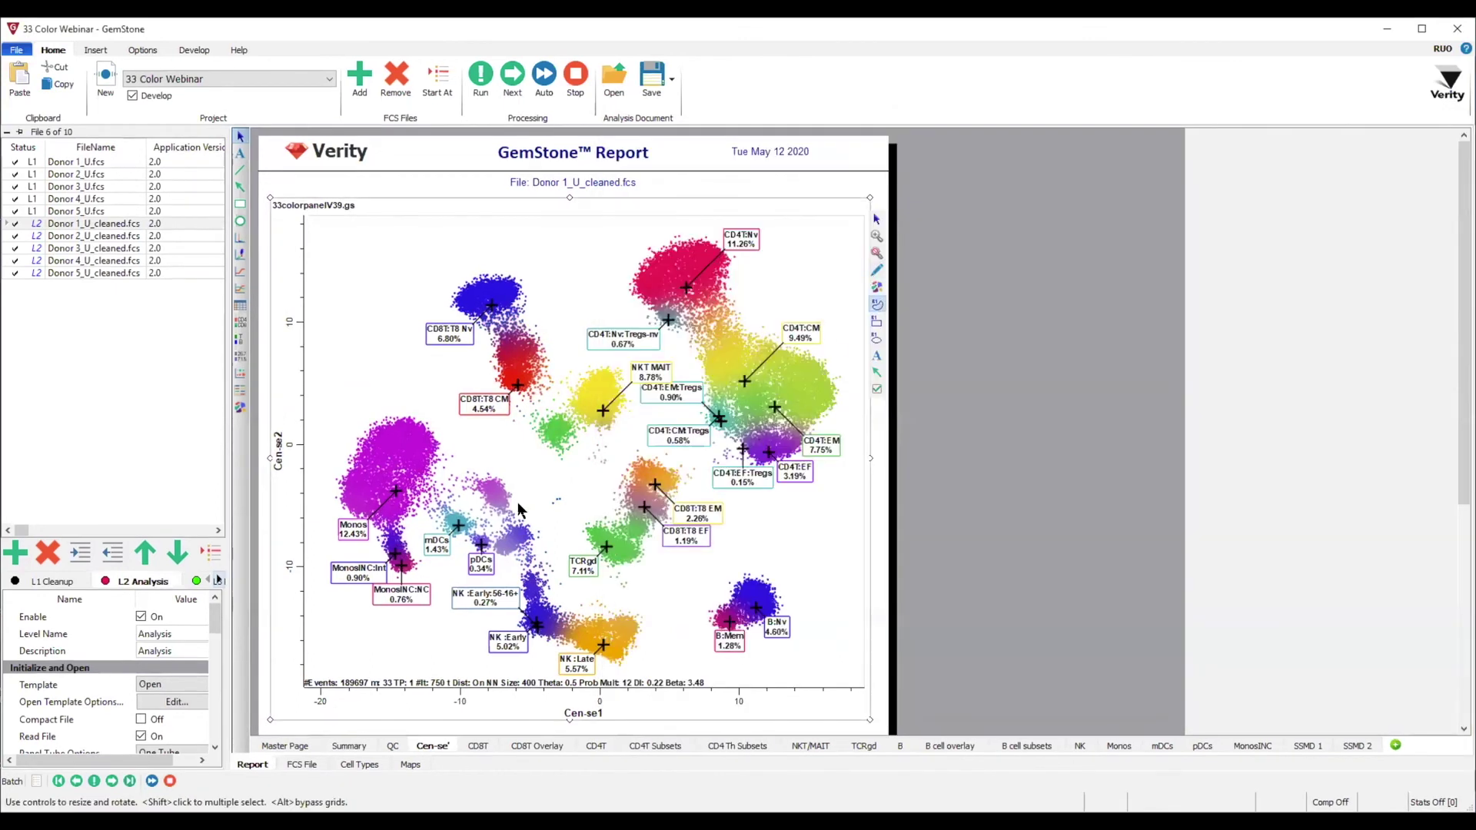
mouse_move(475, 482)
left_mouse_down()
mouse_move(491, 470)
mouse_move(520, 499)
mouse_move(477, 517)
mouse_move(475, 481)
left_mouse_up()
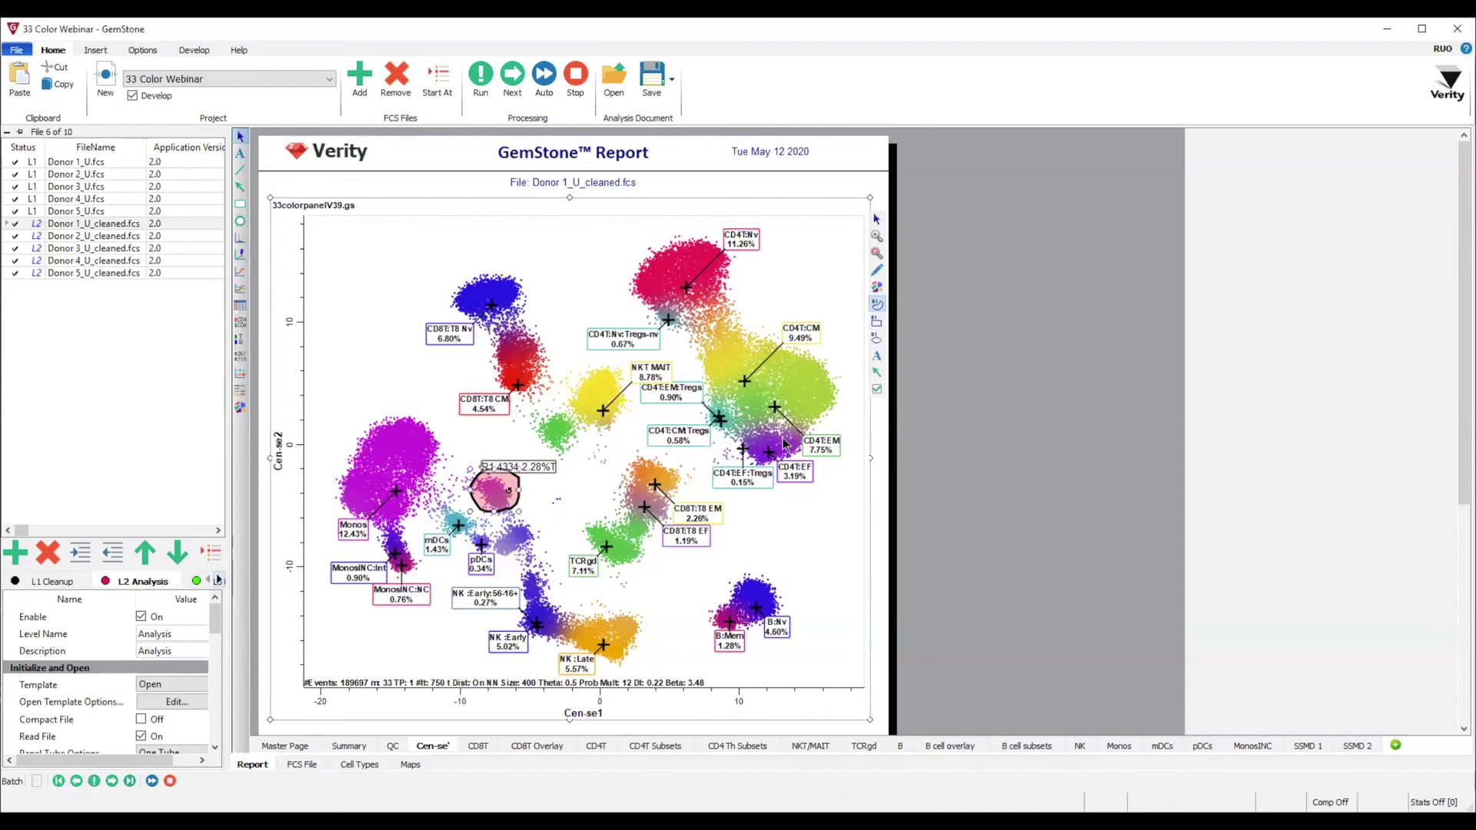
right_click(497, 487)
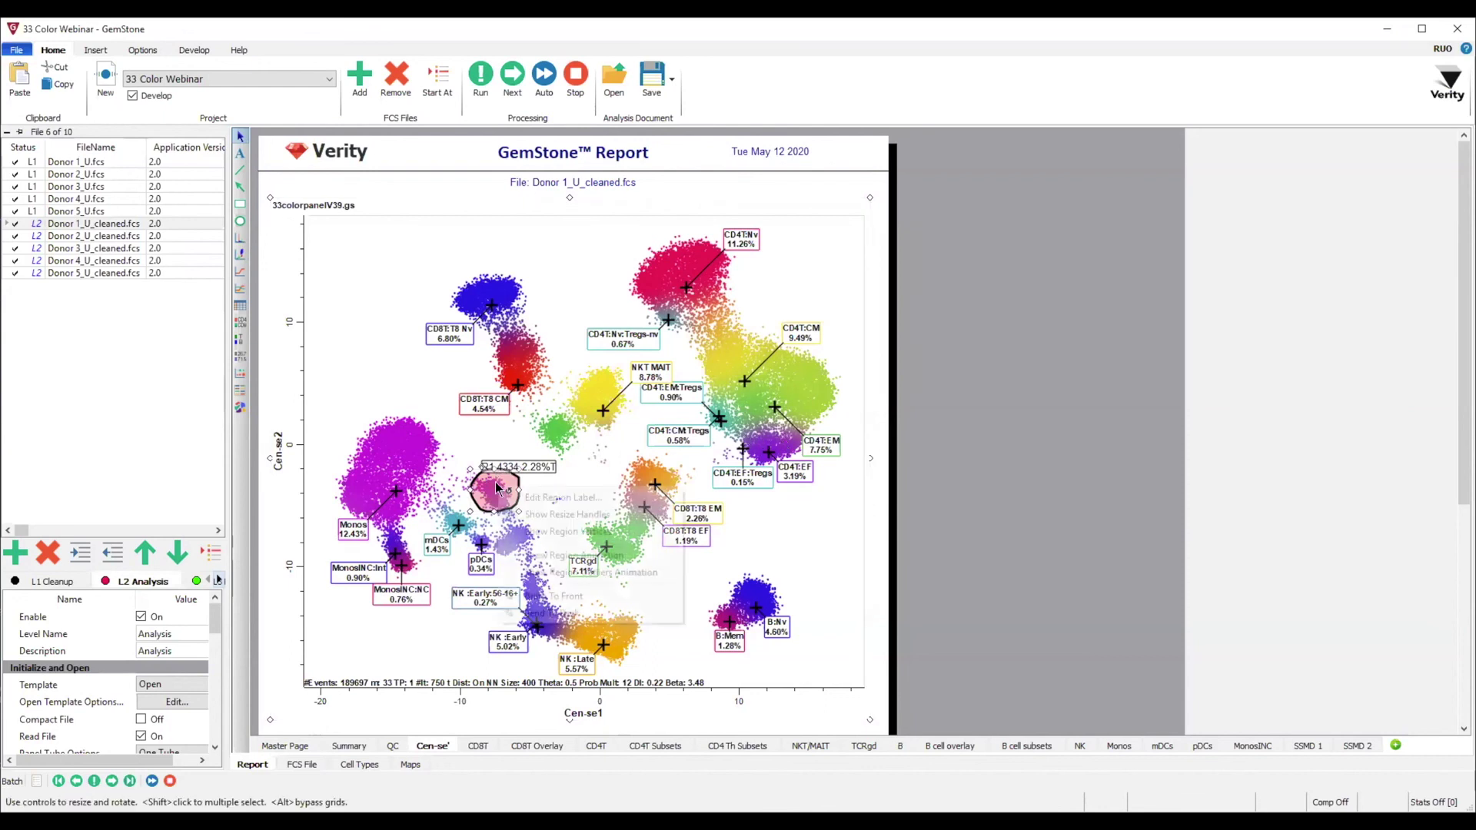
left_click(588, 555)
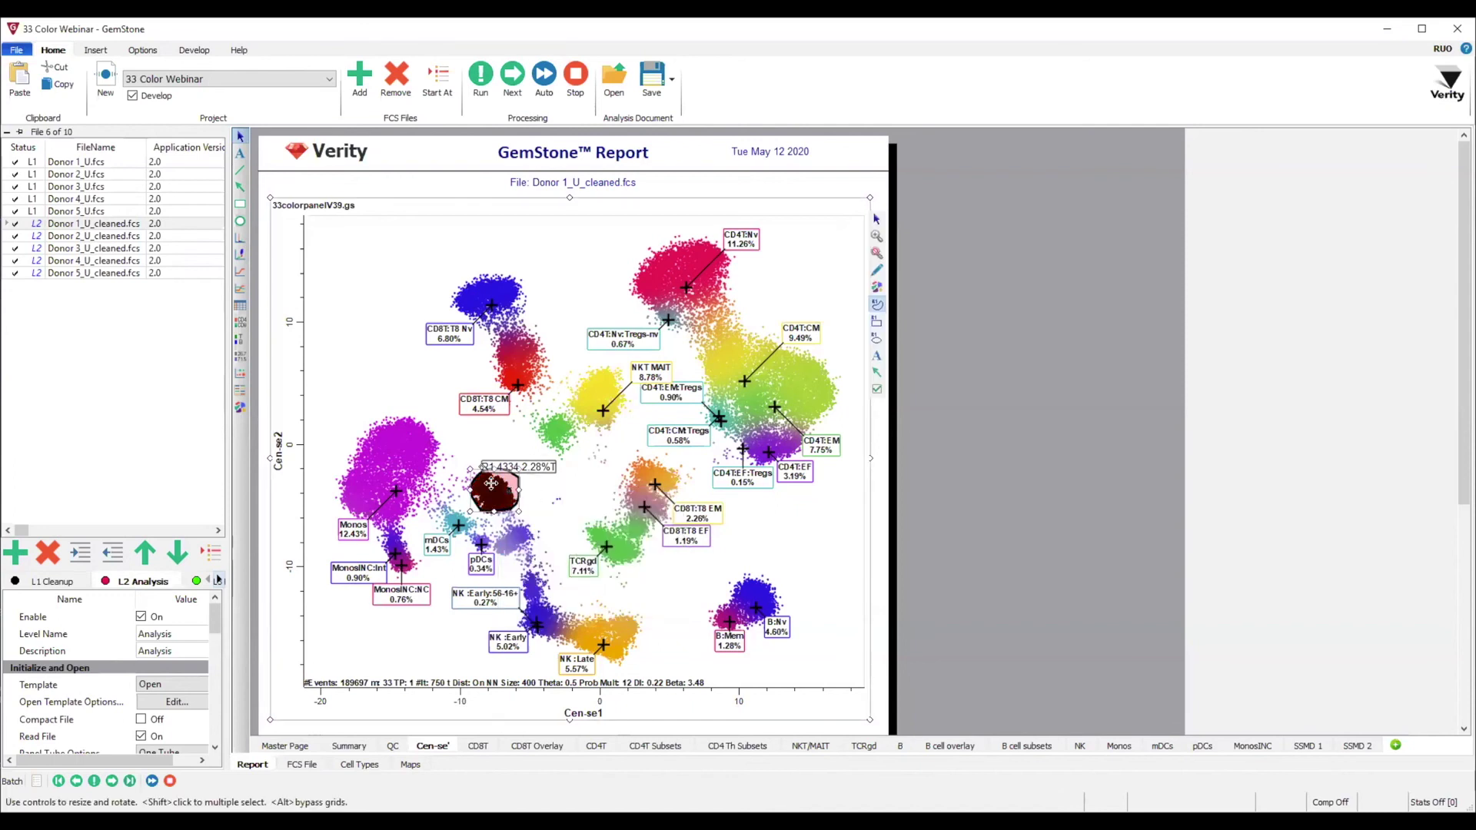
Step: Inspect the animated region events in the Other Events cell type, including the expanded SSC-A and CD56 profiles
left_click(301, 764)
left_click(350, 764)
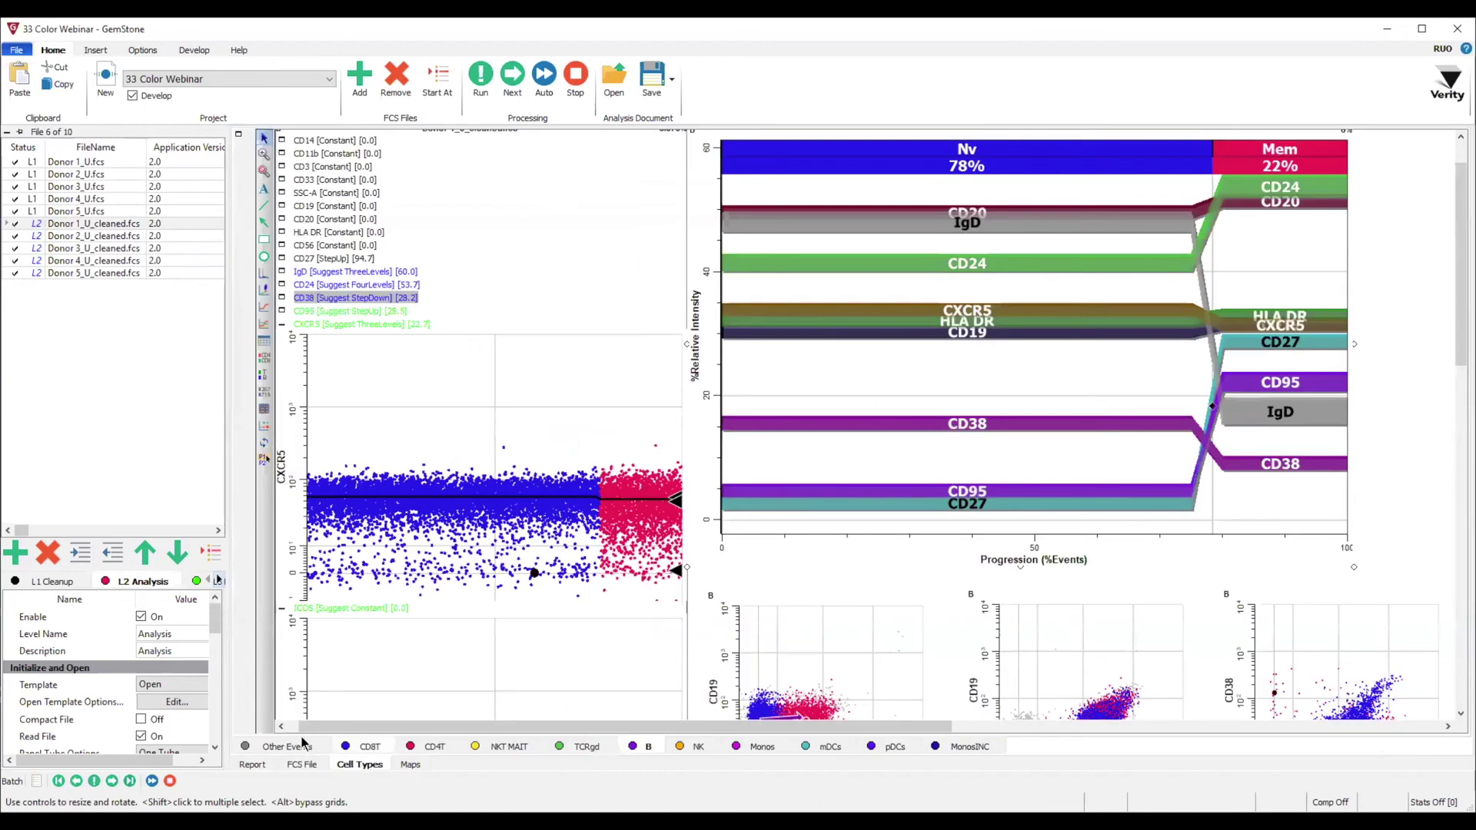
left_click(317, 743)
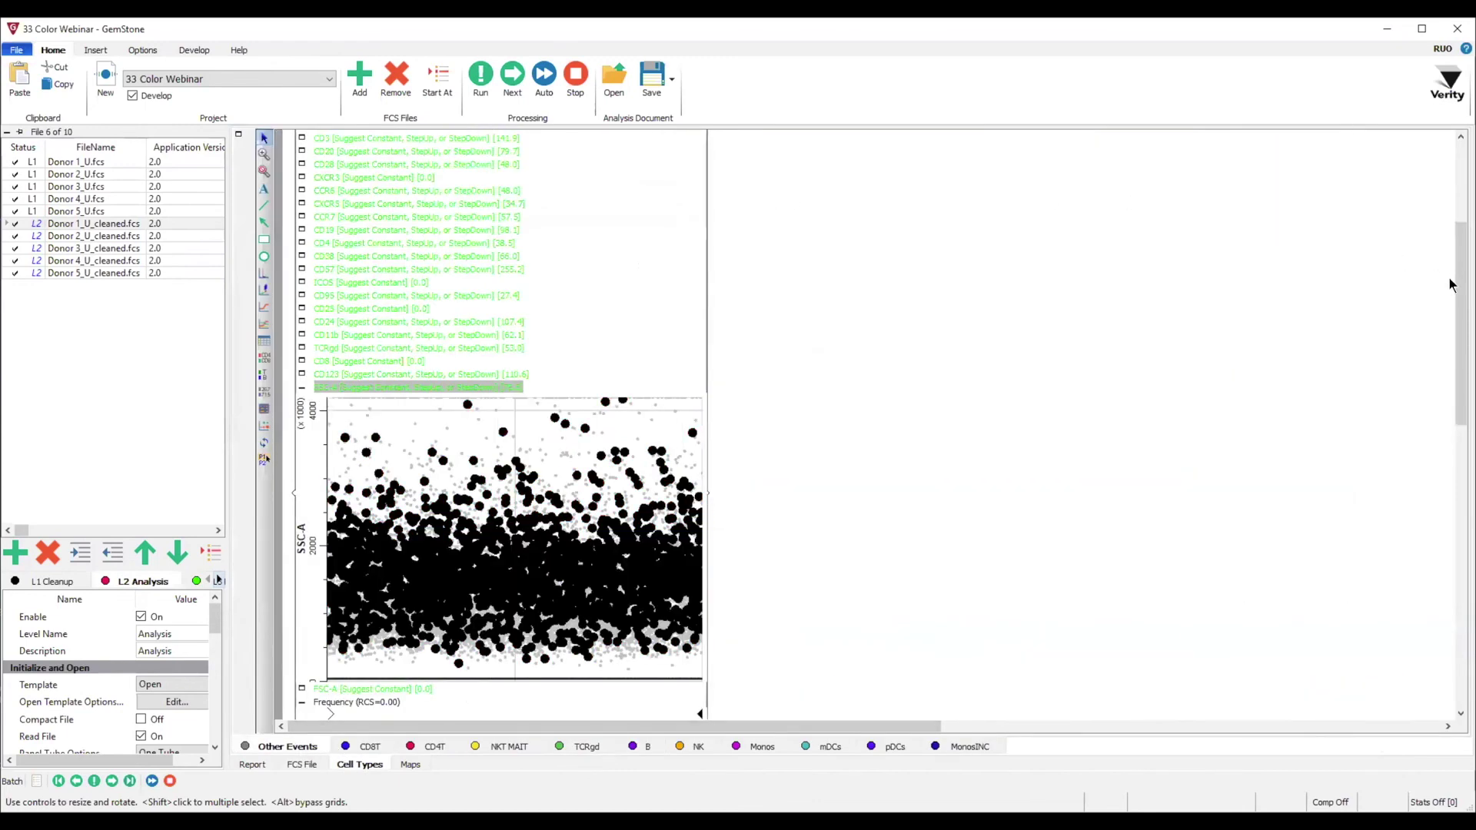
left_click_drag(1457, 234, 1451, 164)
left_click(301, 199)
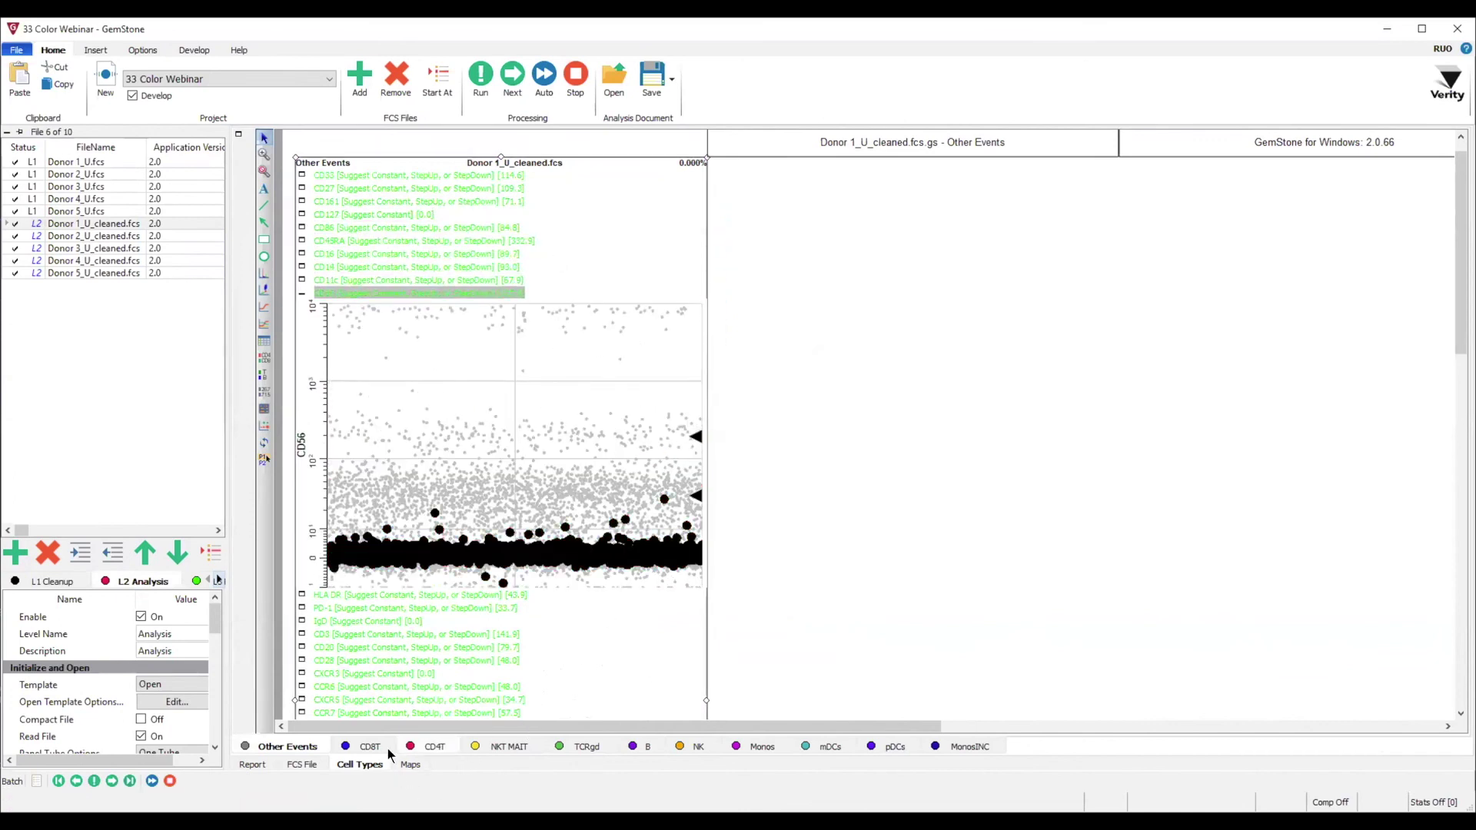
Step: Return to the Cen-se' report page and turn off the animation of the drawn region
left_click(252, 764)
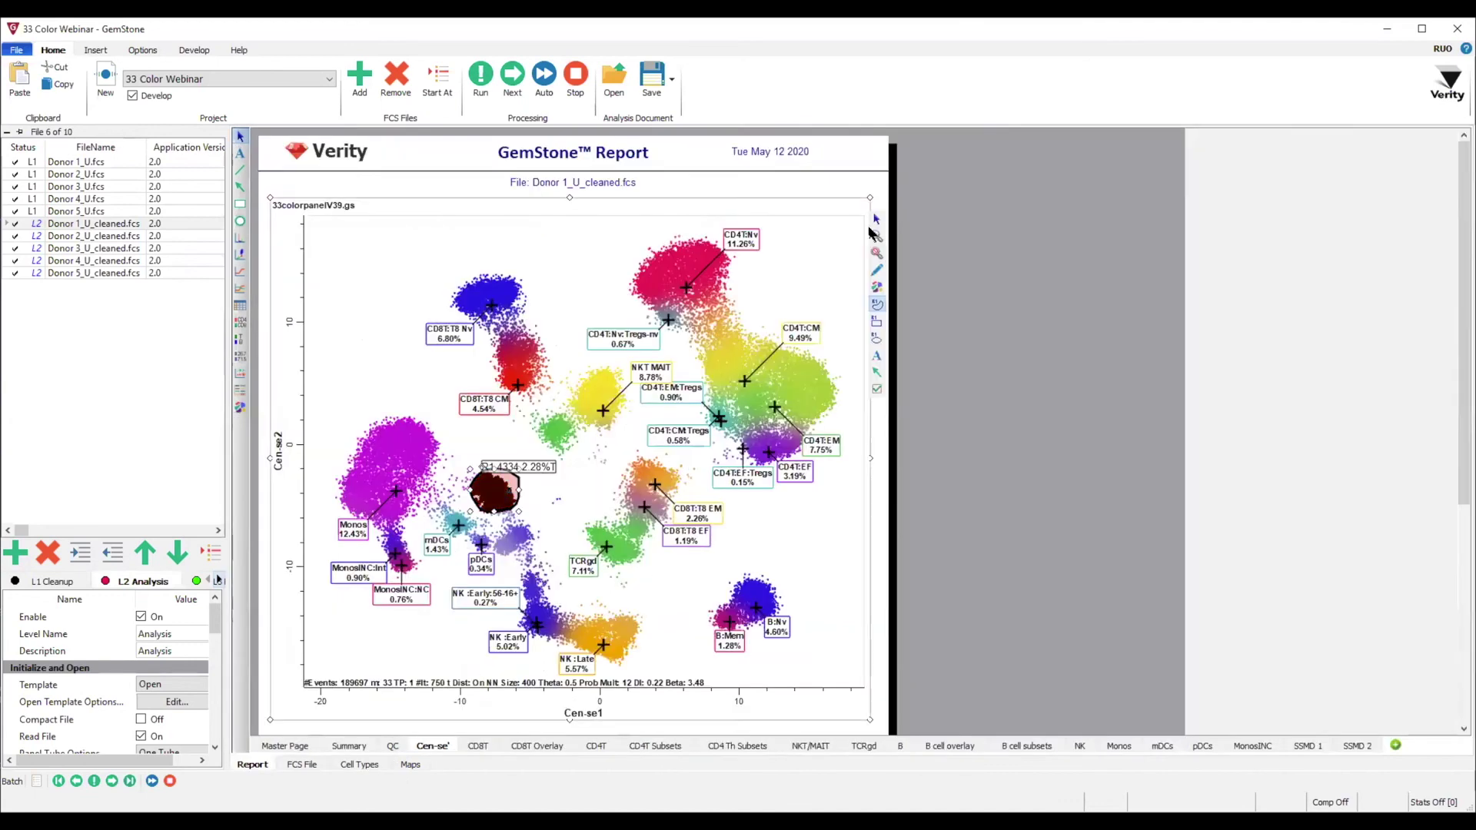
right_click(492, 493)
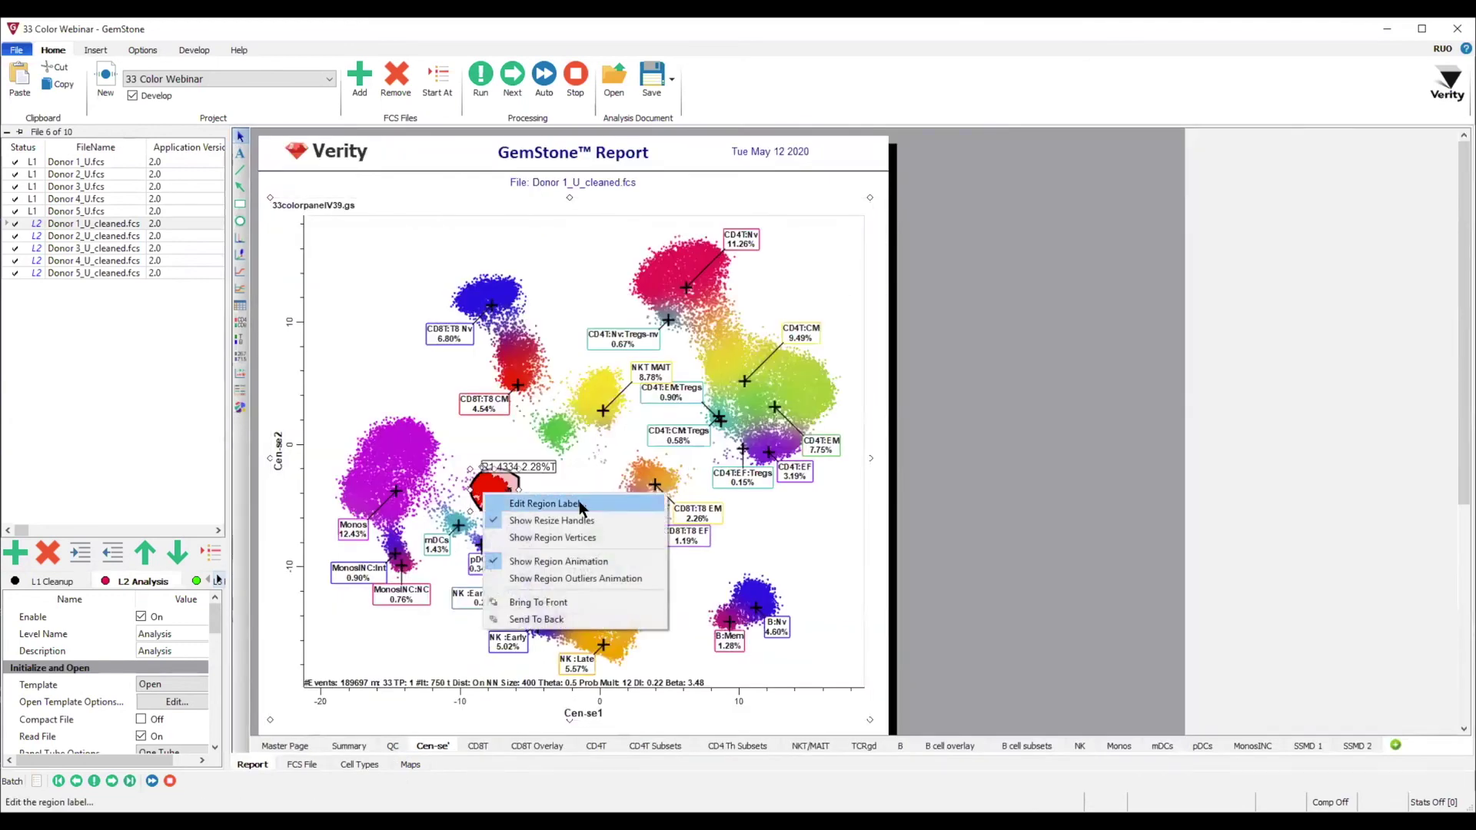
left_click(578, 559)
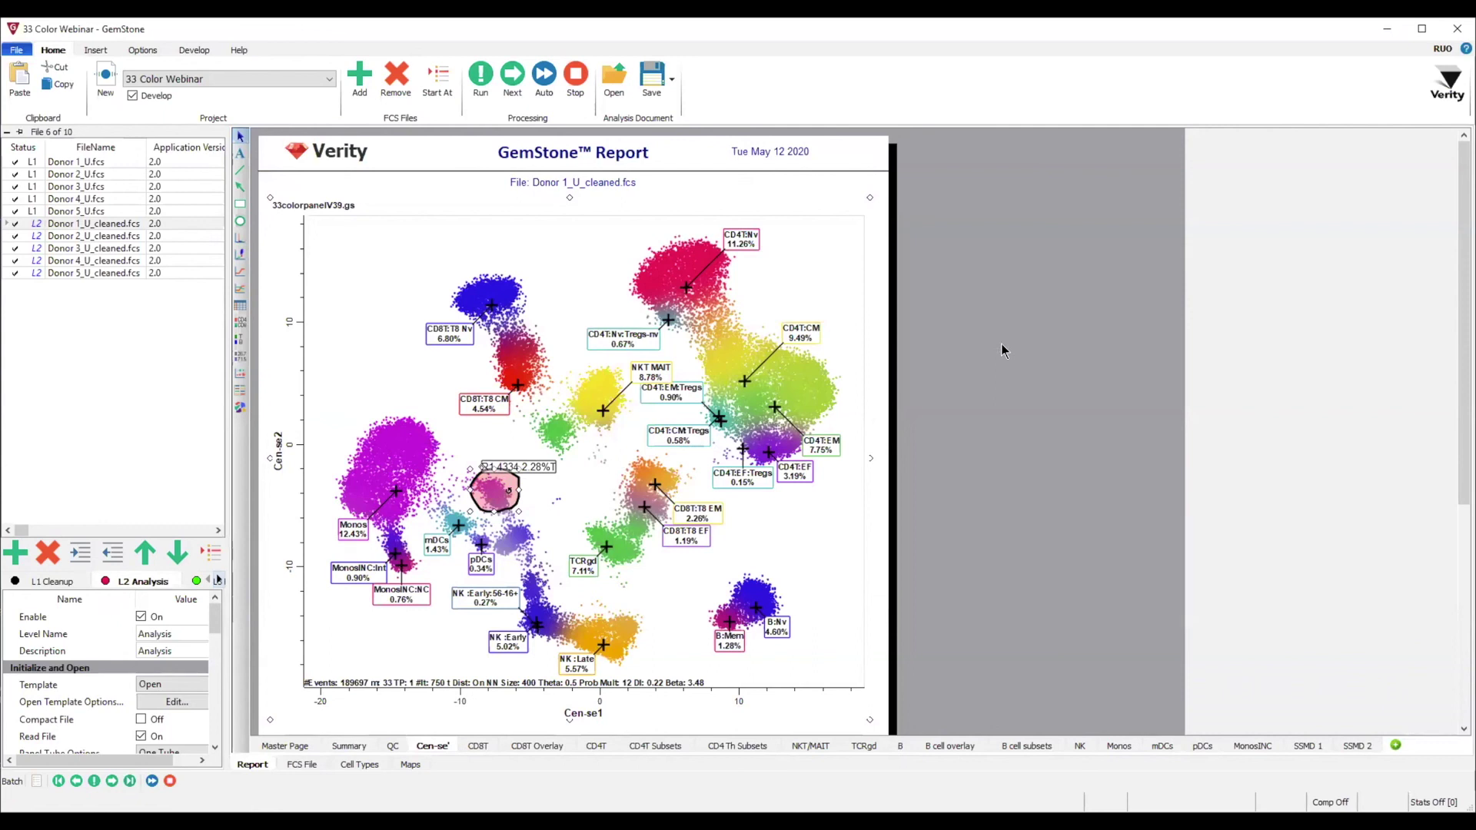